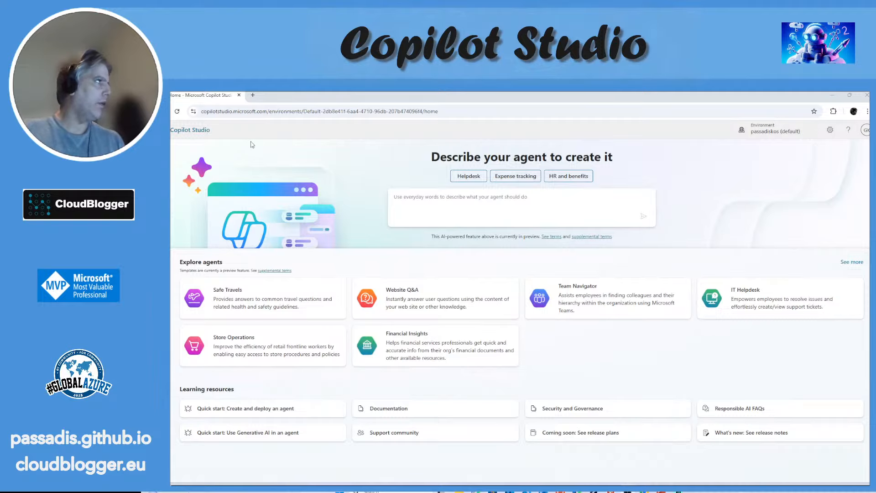
Step: Open copilotstudio.microsoft.com in a new browser tab and copy the loaded home page's full address before closing that tab
left_click(252, 95)
left_click(266, 114)
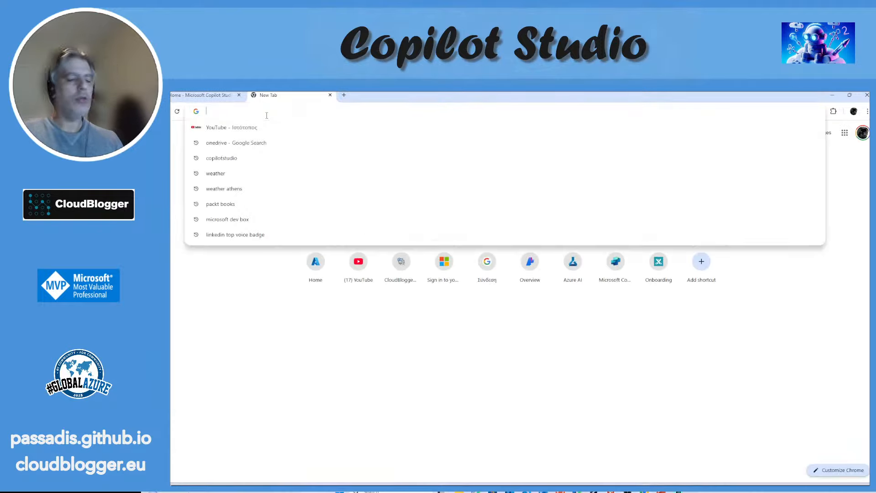
type("copilo")
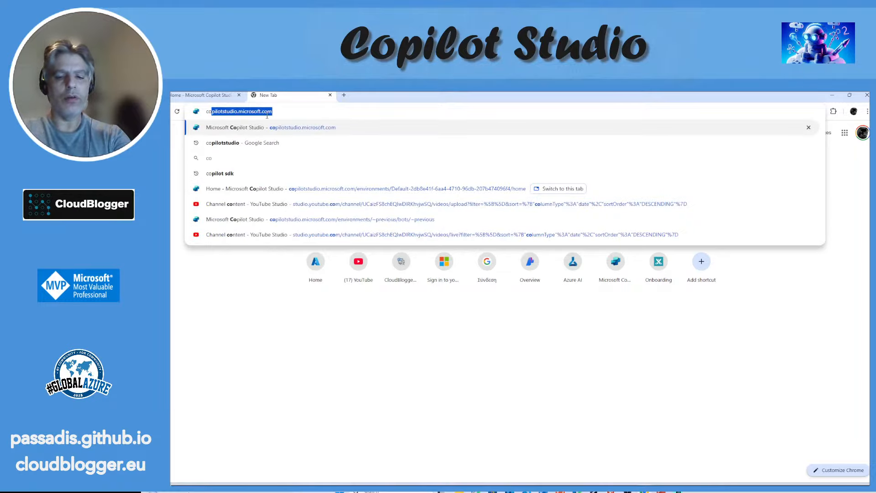
type("t")
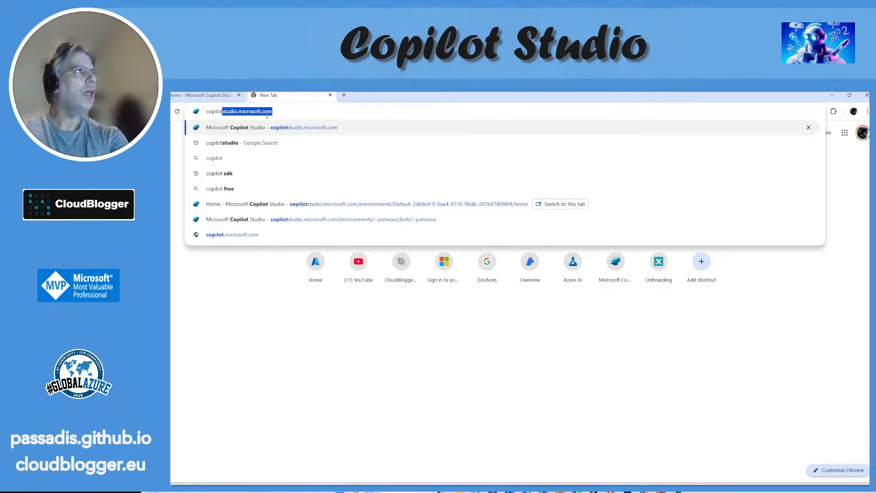
left_click(364, 129)
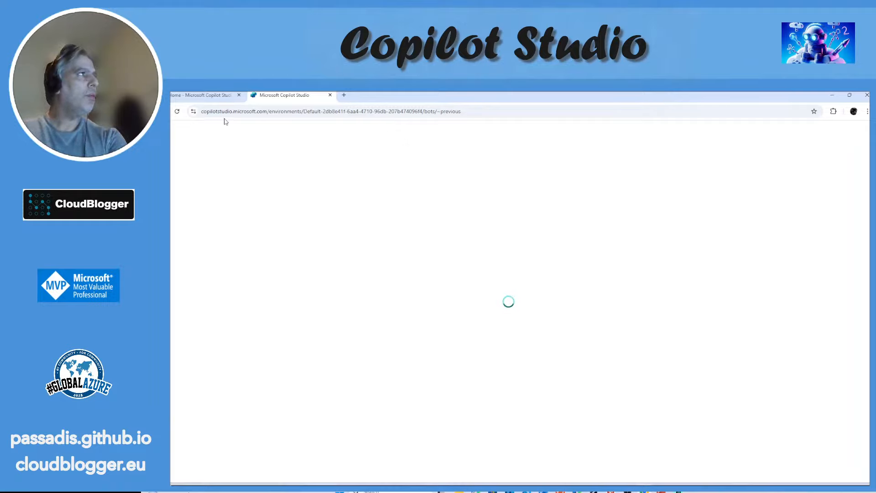
left_click_drag(269, 111, 201, 112)
key("ctrl+c")
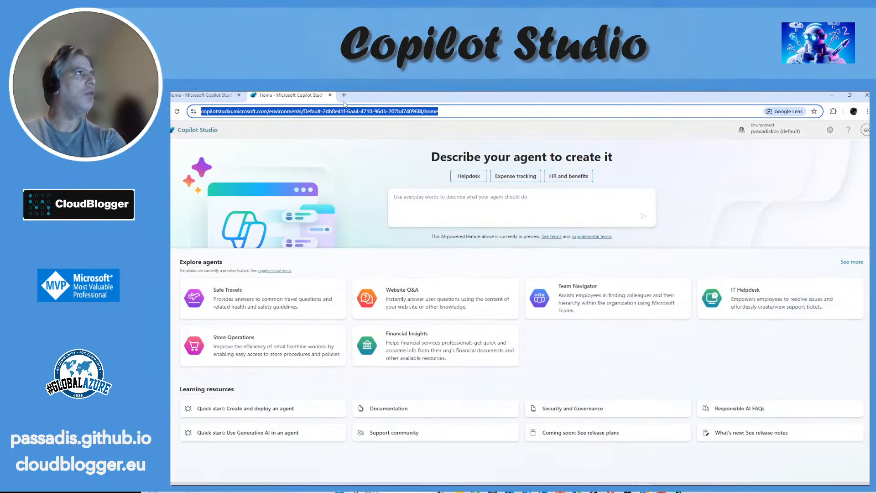
left_click(329, 95)
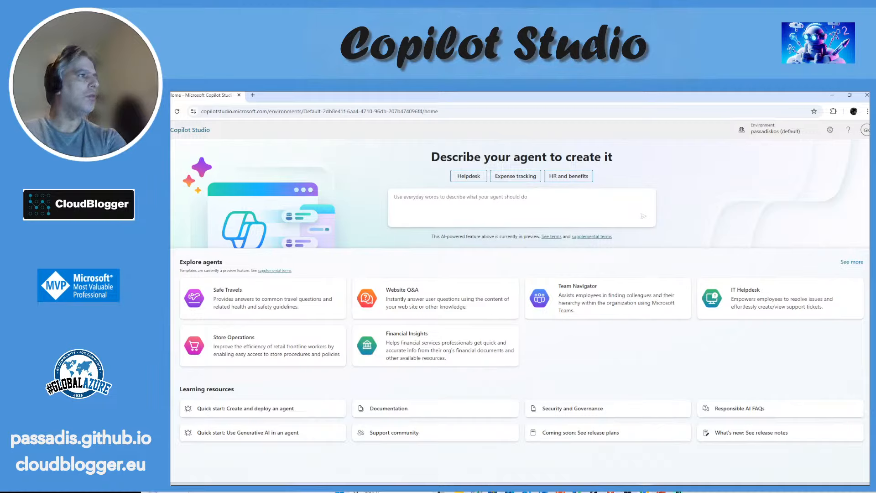
Step: Open a Microsoft Edge InPrivate window and load the copied Copilot Studio address with its environment path removed
right_click(478, 491)
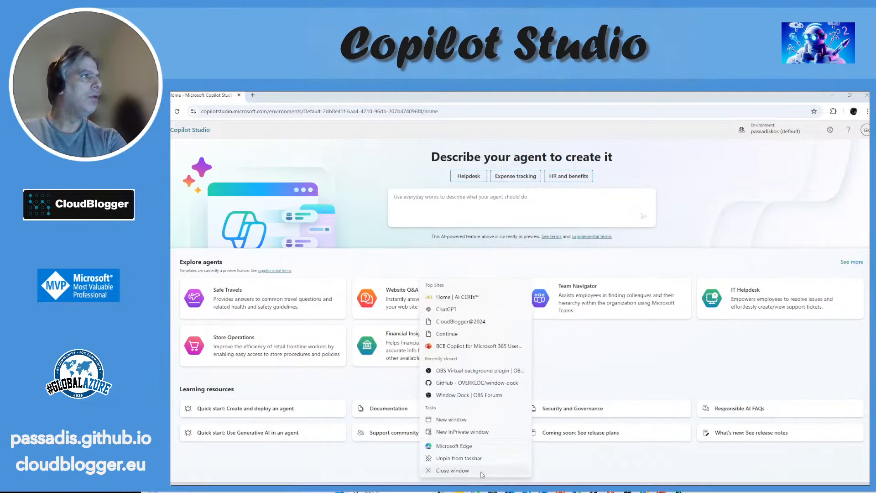
left_click(482, 433)
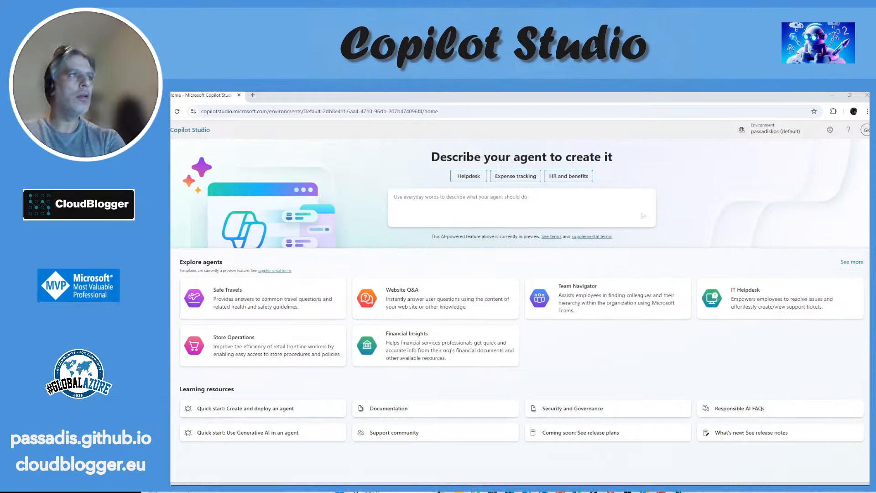
left_click_drag(867, 267, 450, 183)
key("ctrl+v")
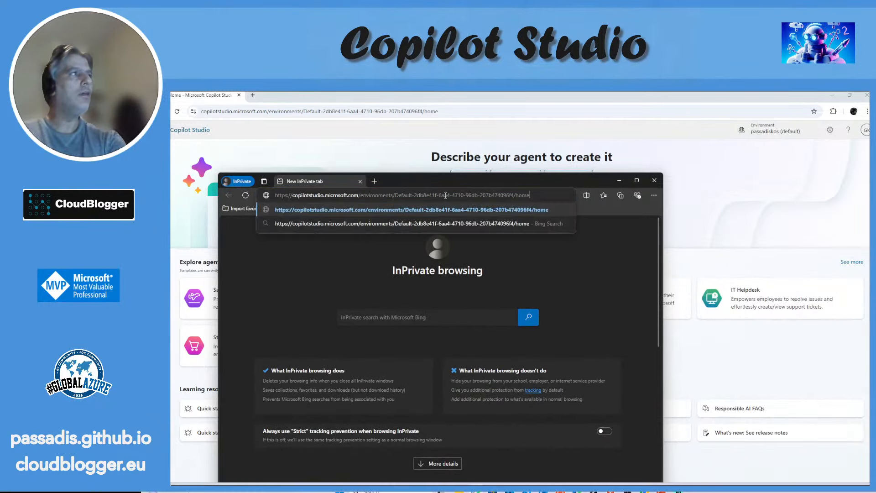
left_click_drag(529, 195, 361, 203)
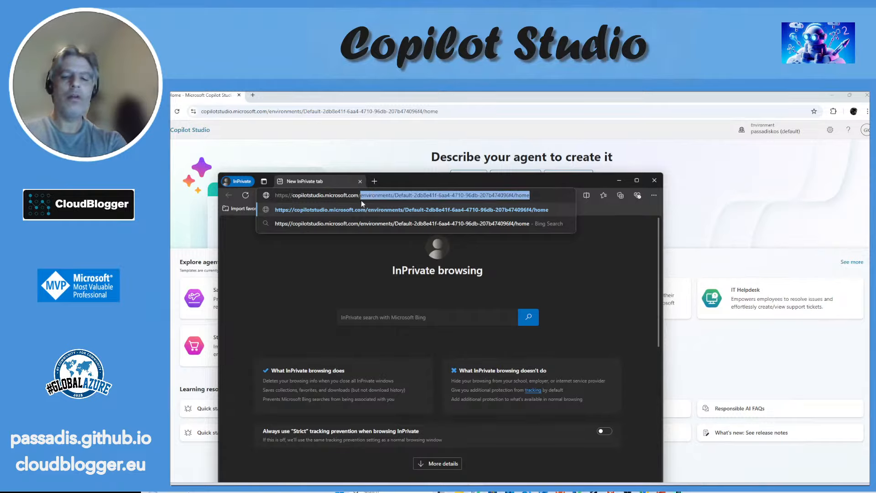
key("BackSpace")
key("Return")
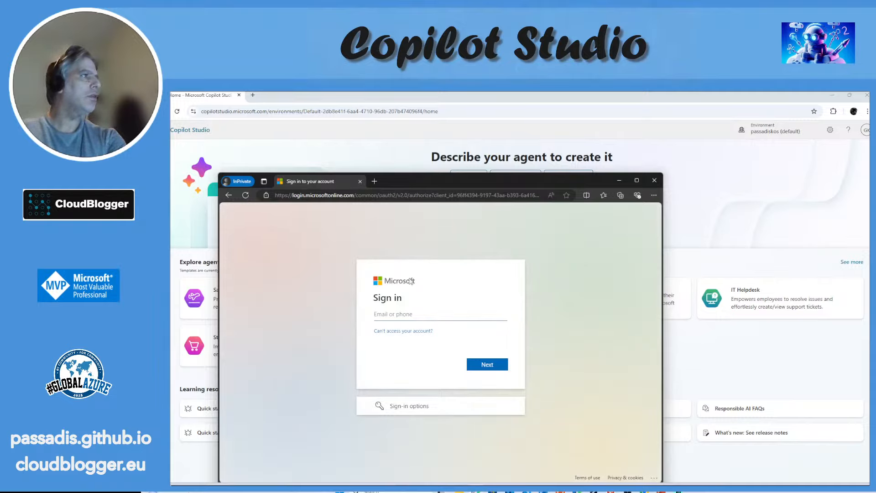
Step: Search the web for "copliot studio" in a new InPrivate tab
left_click(374, 182)
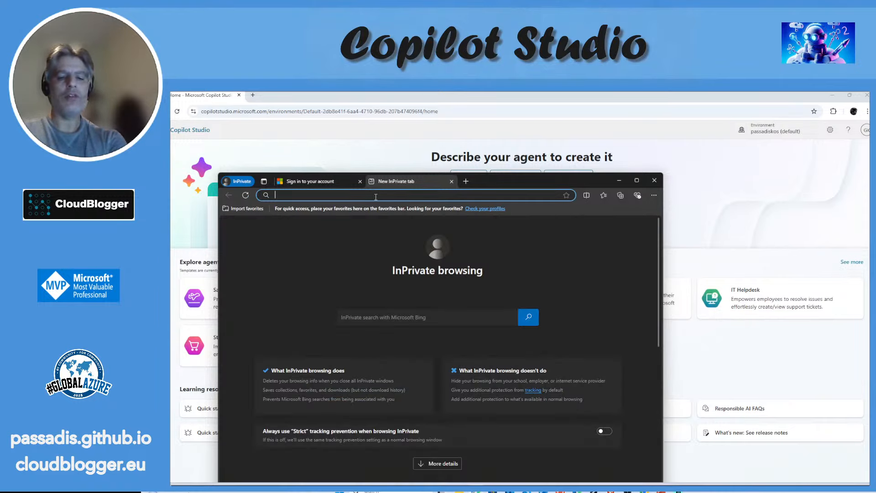
type("coplio")
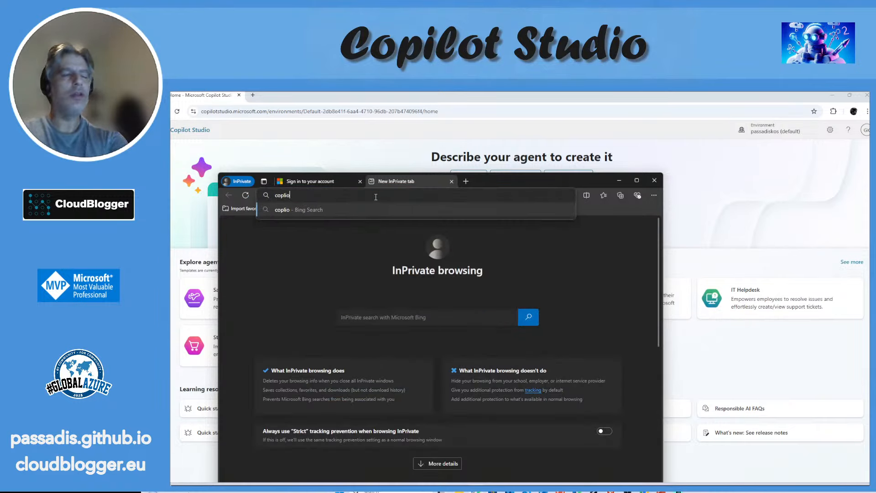
type("t studio")
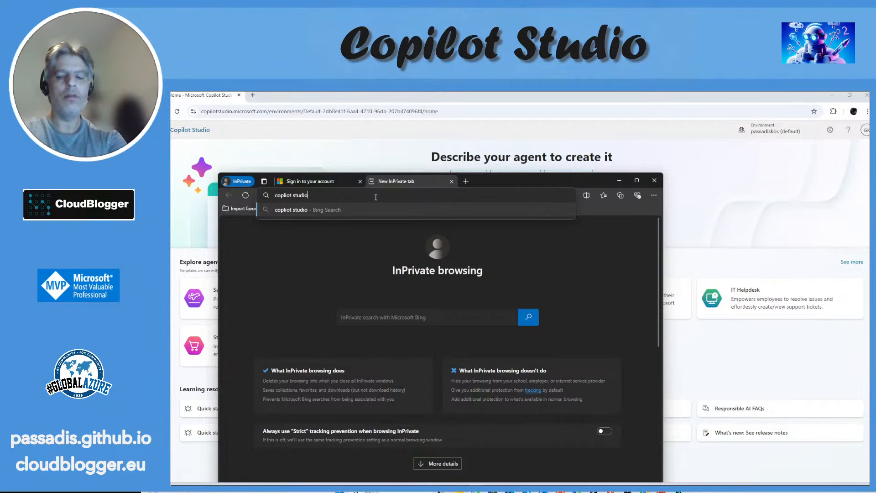
key("Return")
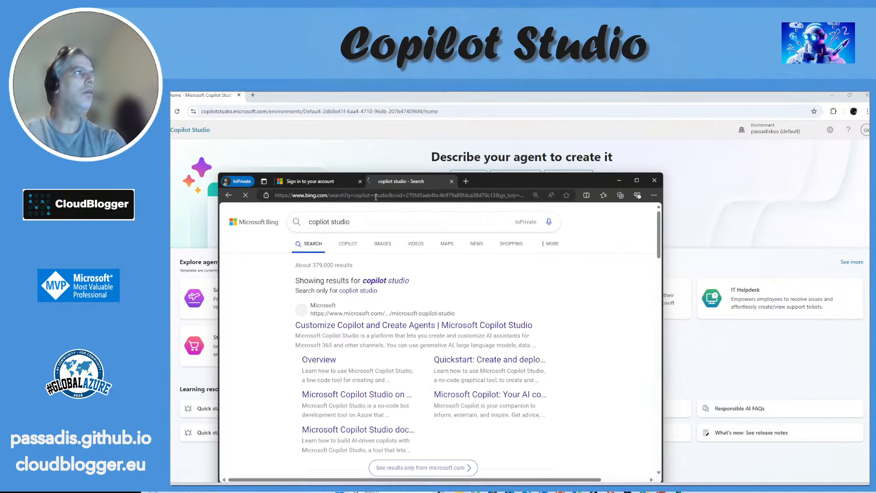
Step: View the Microsoft Copilot Studio product page from the search results and close the InPrivate window
left_click(416, 331)
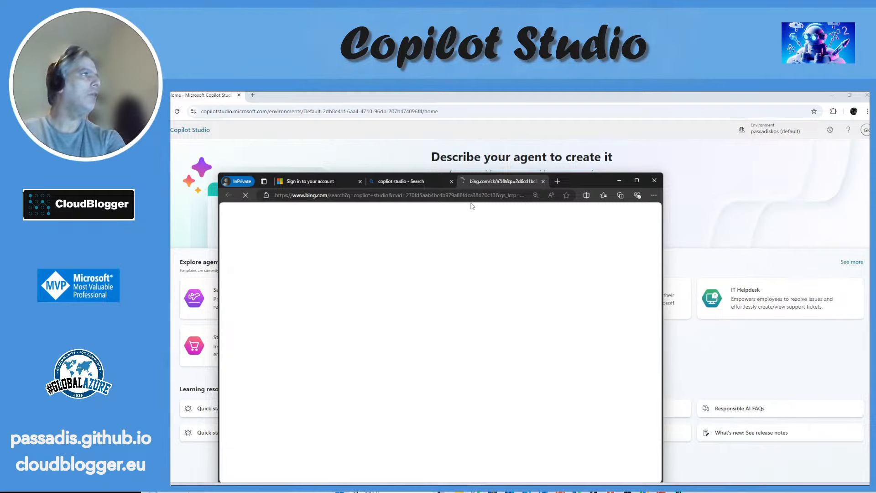
left_click(452, 182)
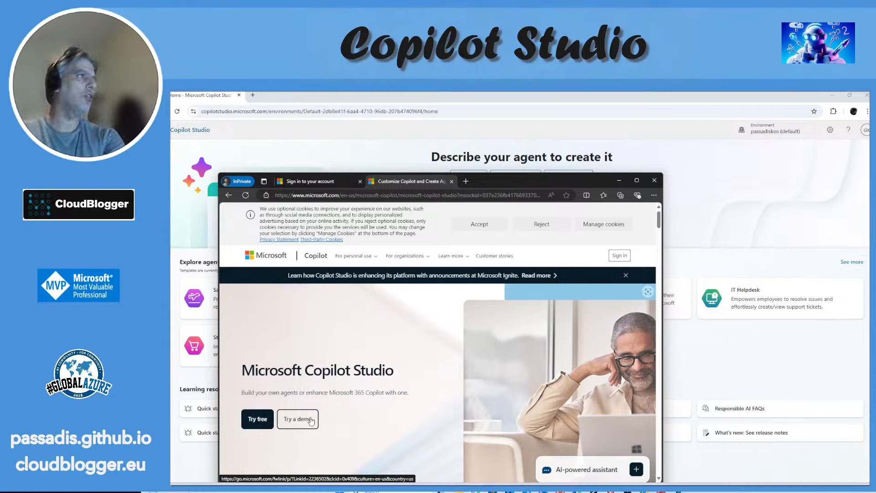
left_click(655, 181)
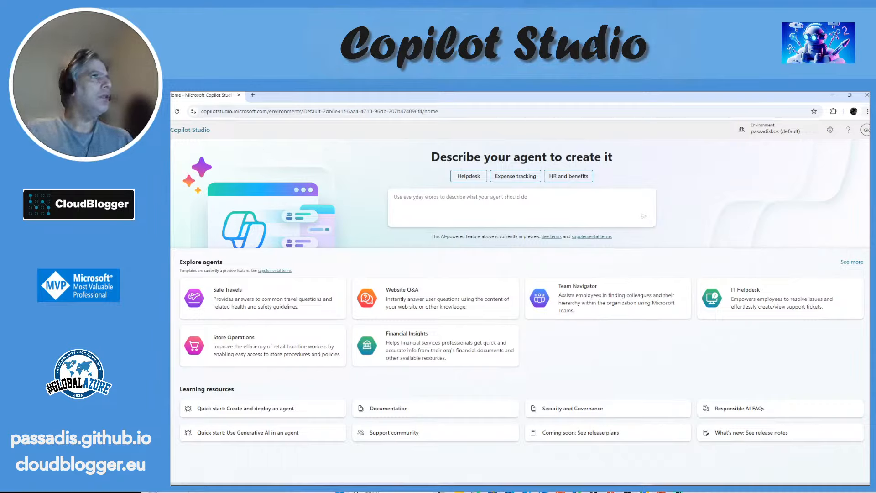
Step: Examine the supported and default environments available in Copilot Studio's environment selector and close it
left_click(772, 132)
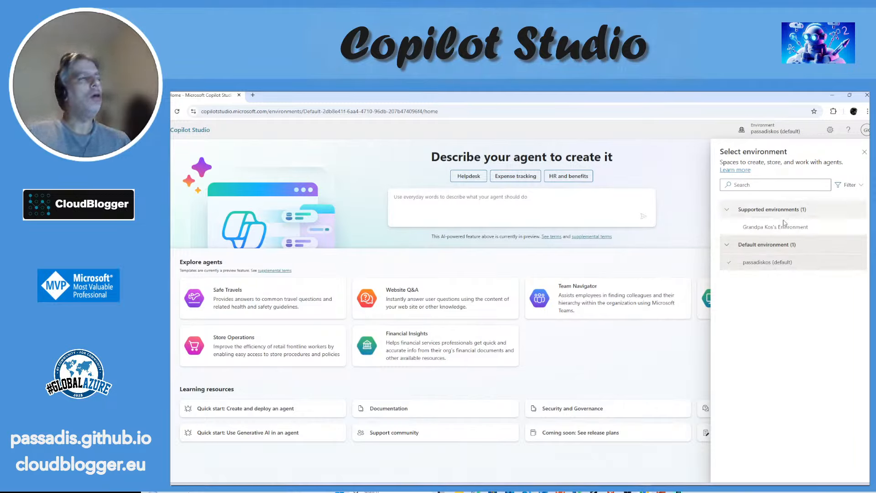
mouse_move(785, 232)
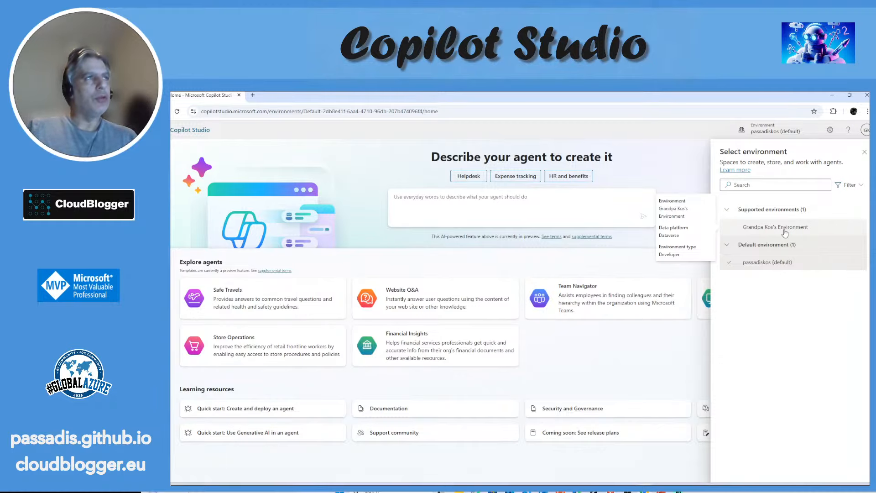
mouse_move(782, 265)
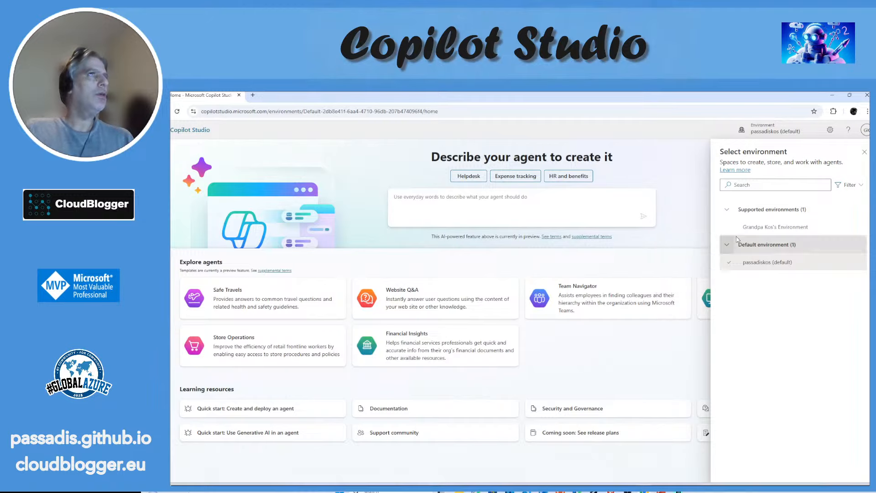
left_click(864, 151)
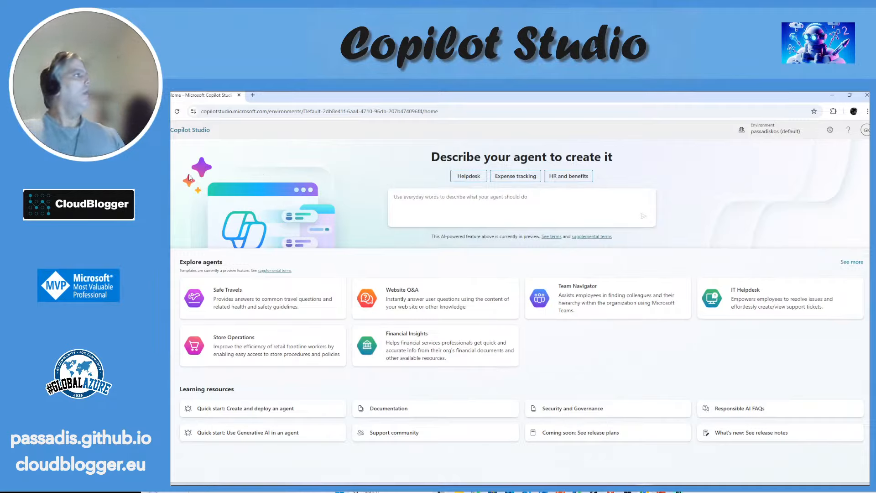
Step: Go to the Agents list and start creating a new agent
left_click(158, 196)
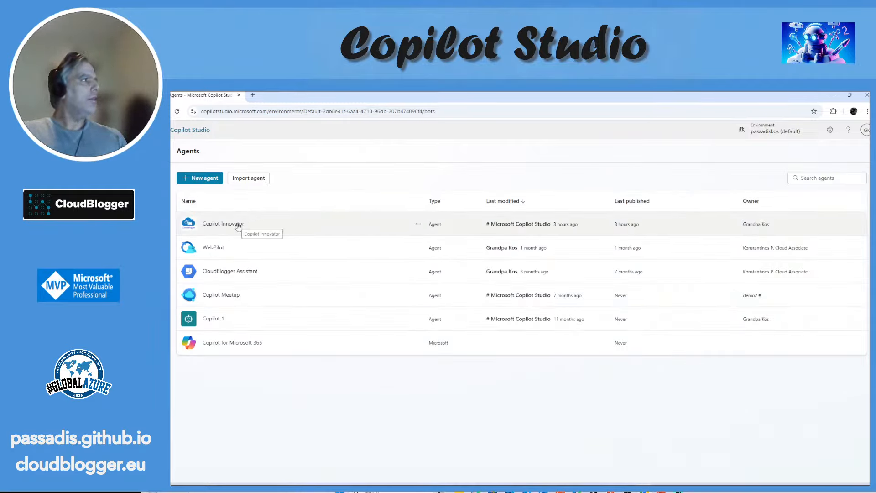
left_click(209, 181)
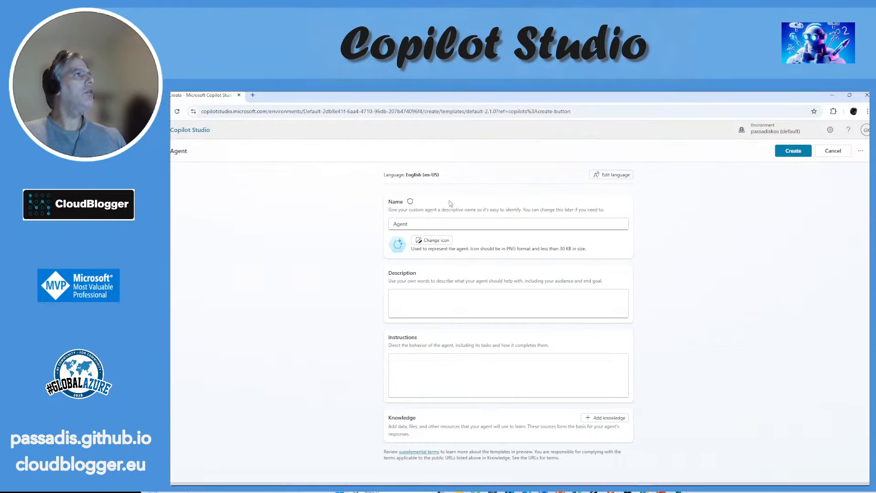
Step: Look through the available primary agent languages and leave the language dialog without changing the selection
left_click(605, 178)
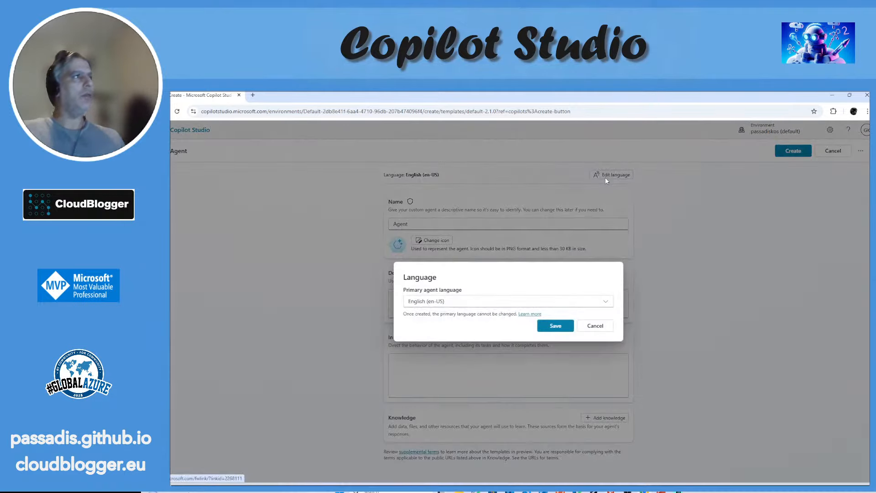
left_click(510, 303)
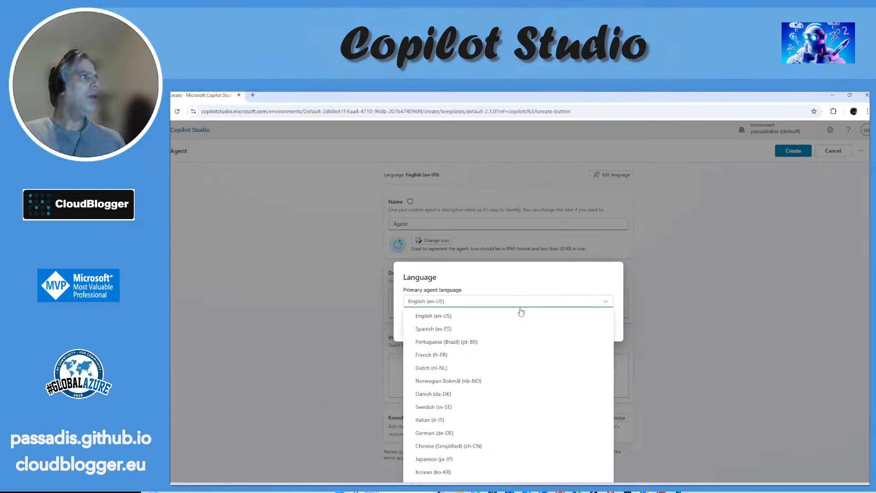
scroll(540, 350, "down", 5)
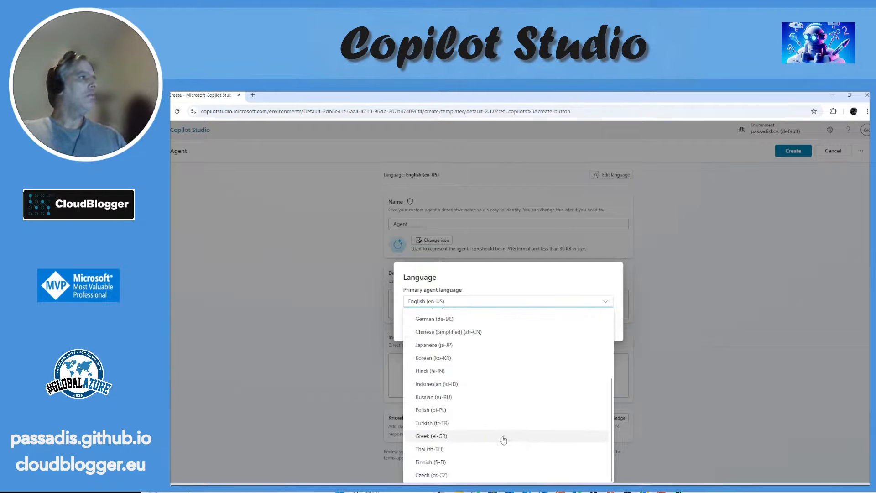
left_click(581, 277)
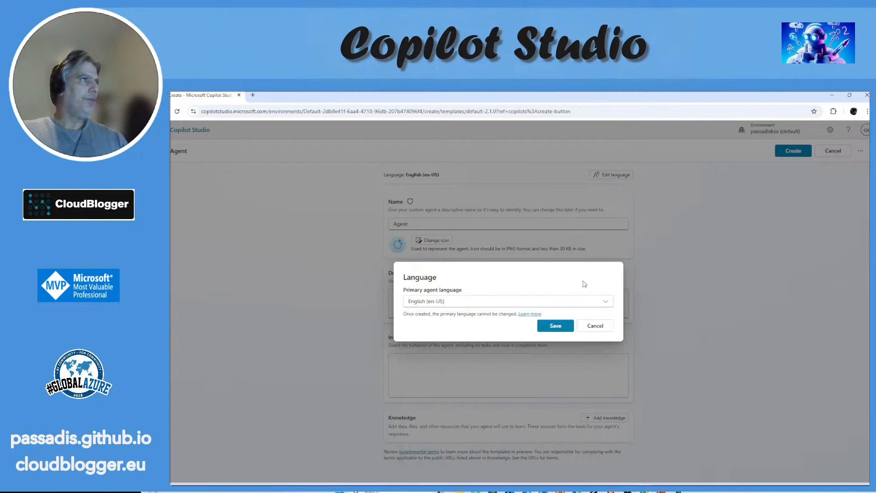
left_click(593, 325)
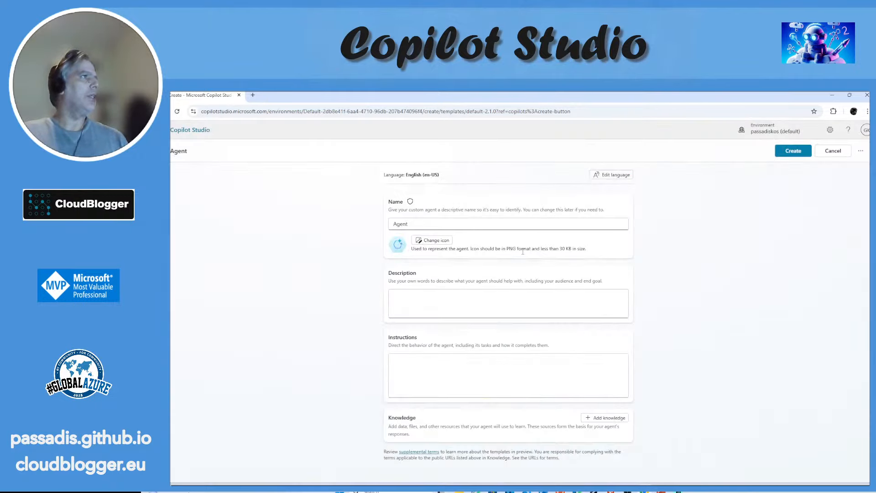
Step: Name the new agent Agent Web
left_click(449, 225)
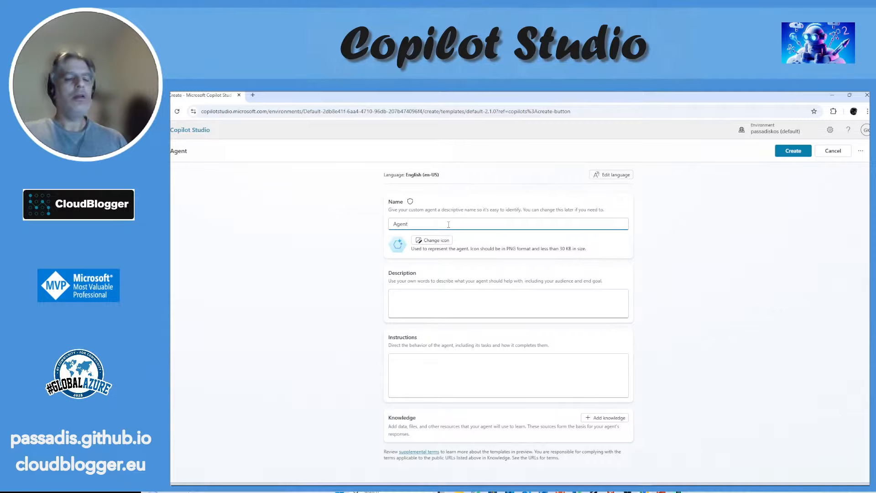
type("Web")
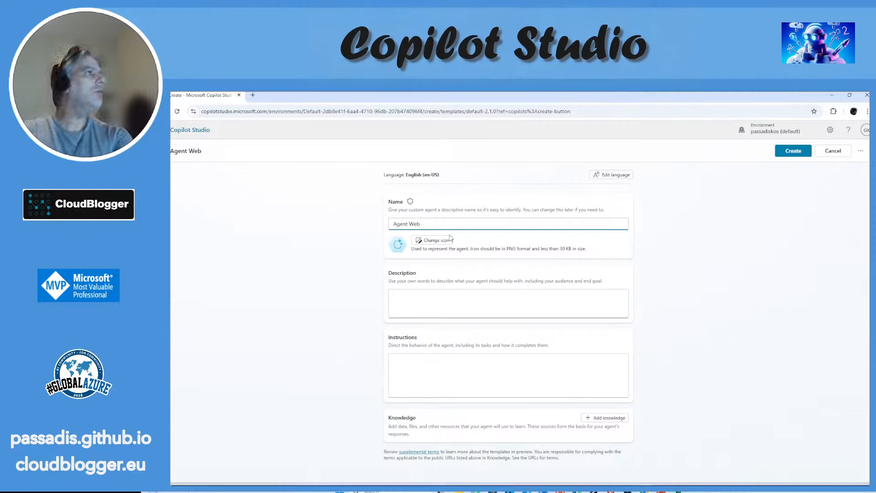
Step: Try to use data-fabric-icon1.png from the Pictures folder as the agent's icon
left_click(449, 241)
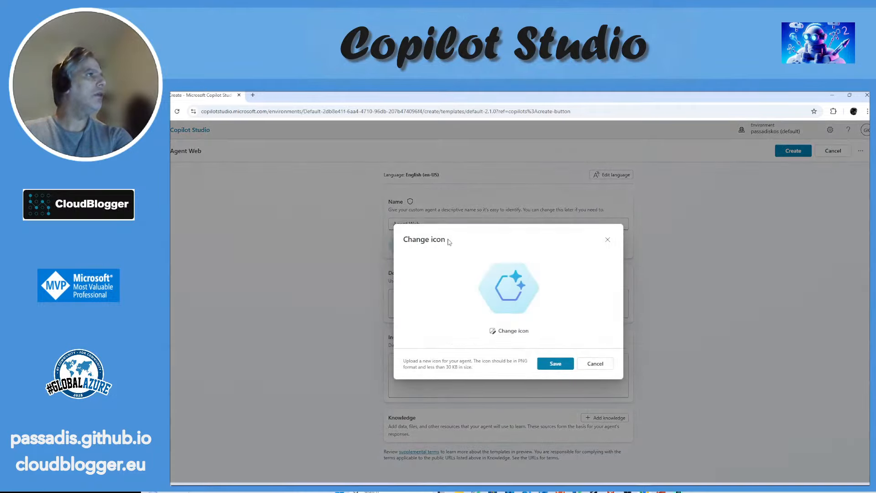
left_click(521, 331)
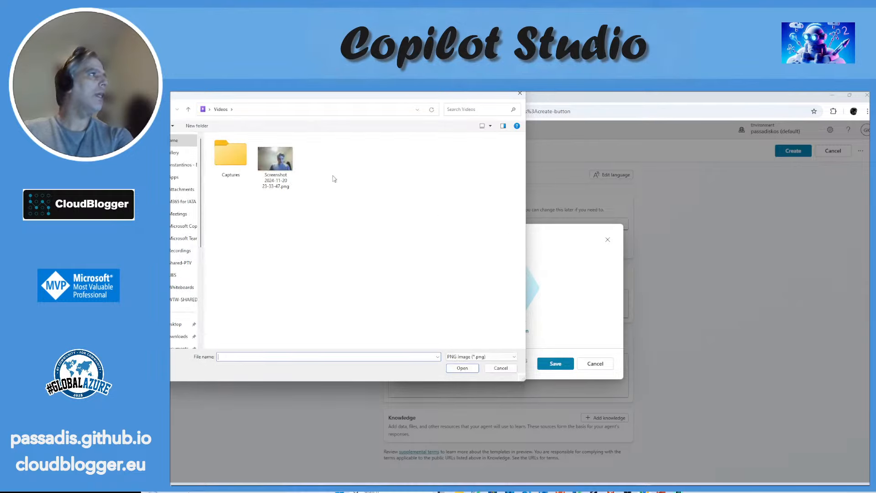
scroll(182, 228, "down", 2)
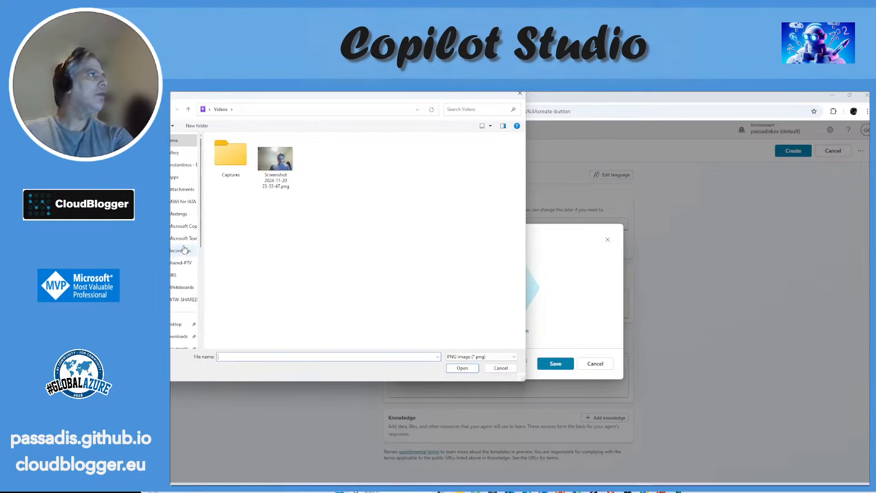
left_click(181, 285)
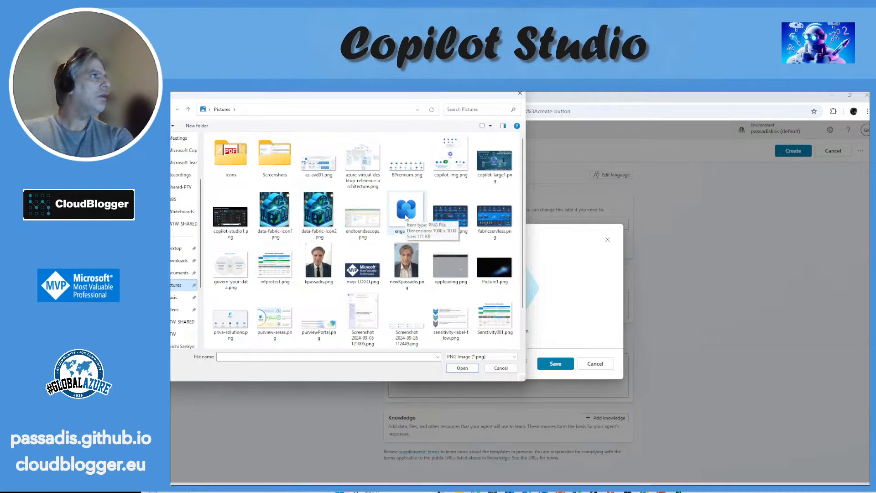
left_click(284, 211)
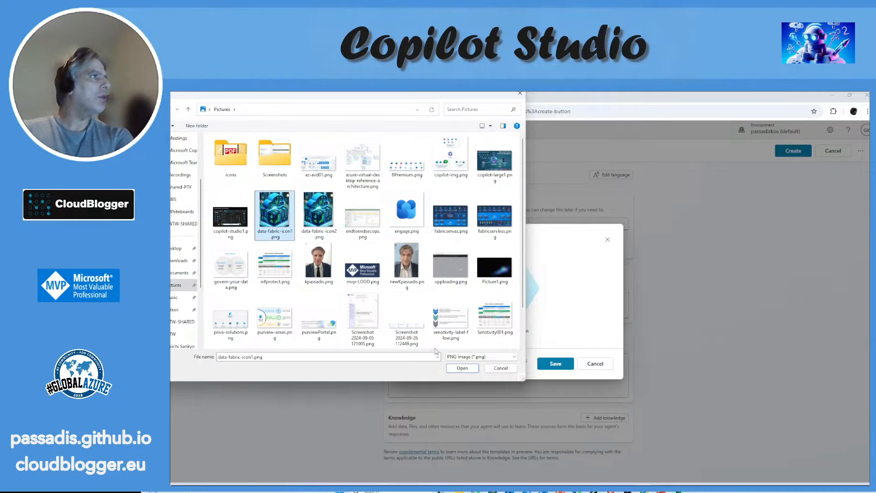
left_click(466, 368)
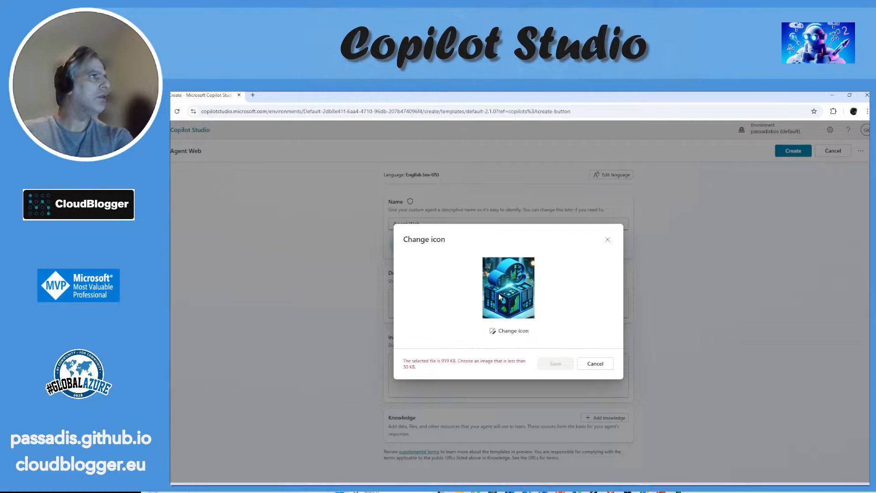
Step: Try to replace the agent's icon with syntex1.png from the Pictures folder
left_click(508, 330)
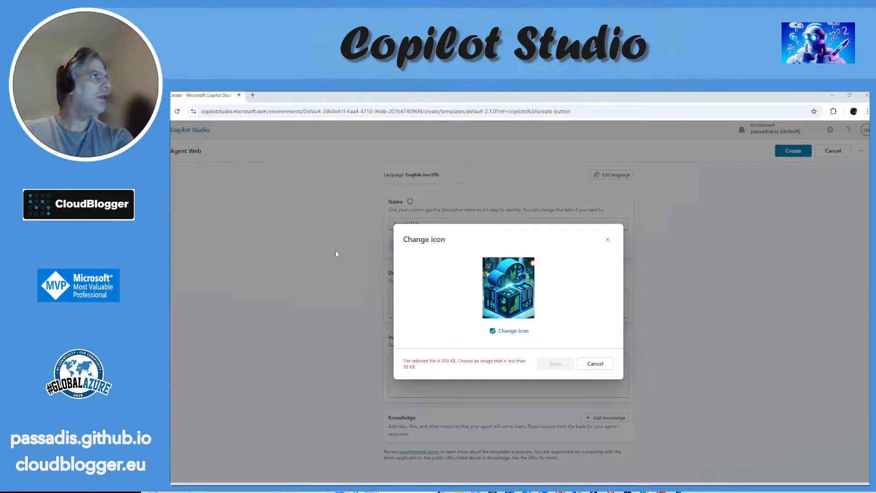
scroll(332, 223, "down", 1)
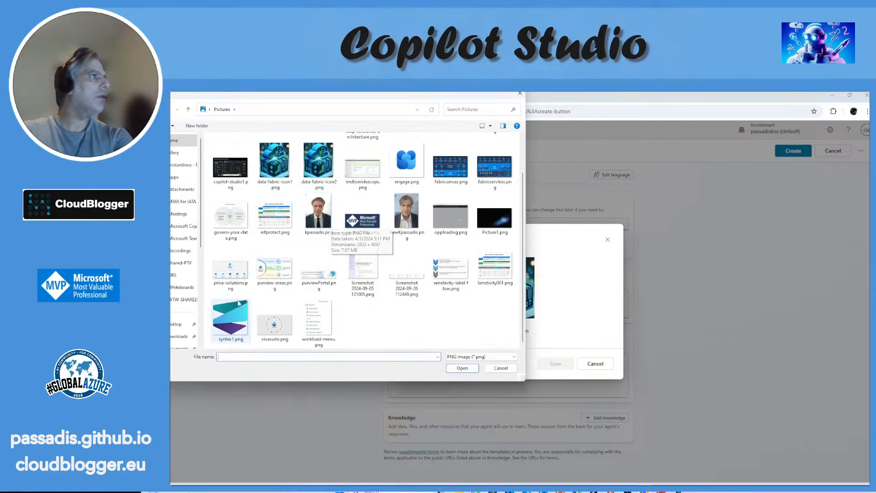
left_click(231, 319)
left_click(474, 368)
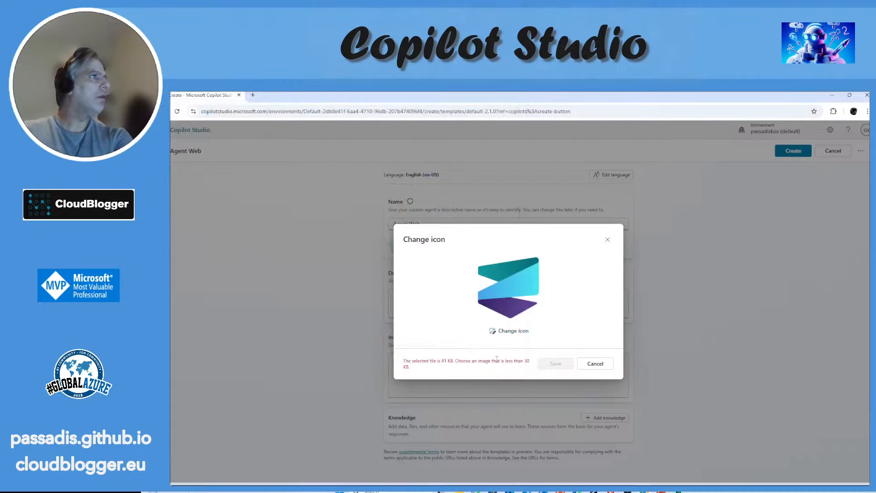
Step: Set the agent's icon to the small blue pentagonal logo PNG from the icons subfolder of Pictures and save it
left_click(512, 332)
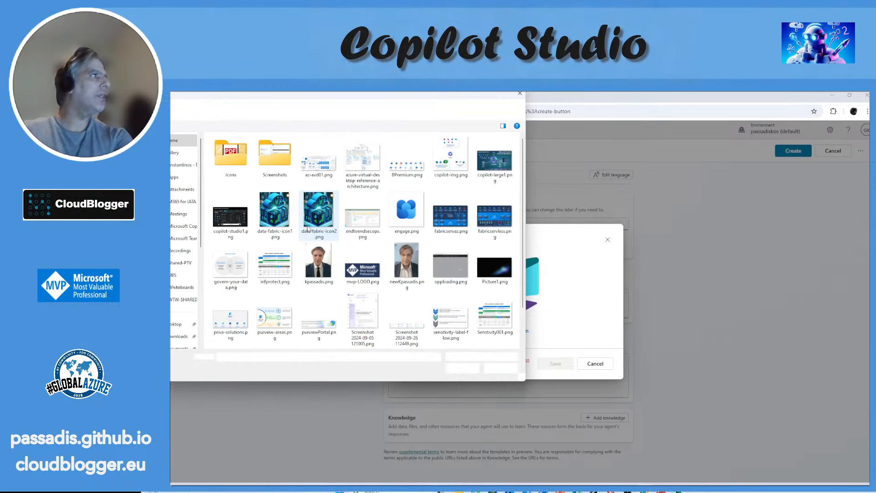
double_click(230, 155)
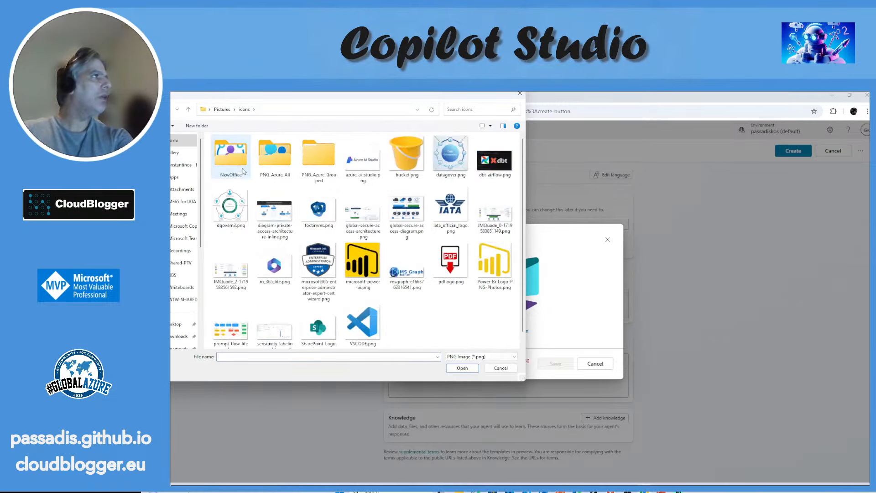
left_click(319, 209)
left_click(453, 370)
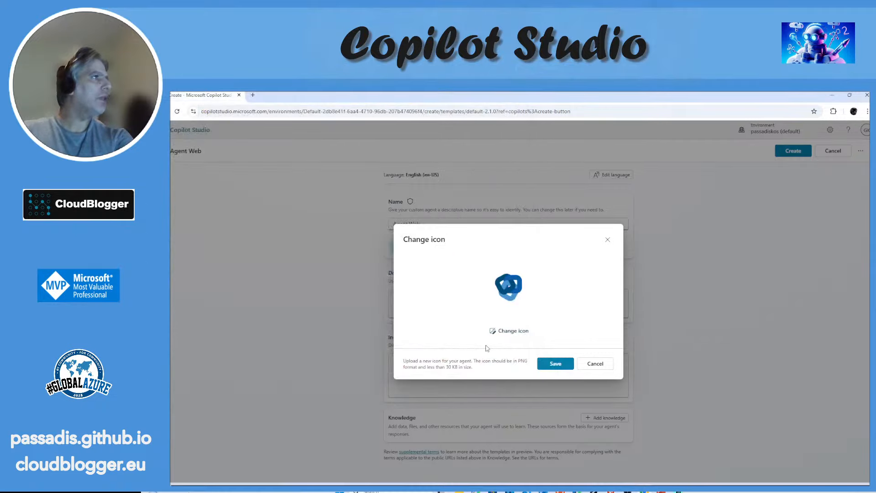
left_click(554, 363)
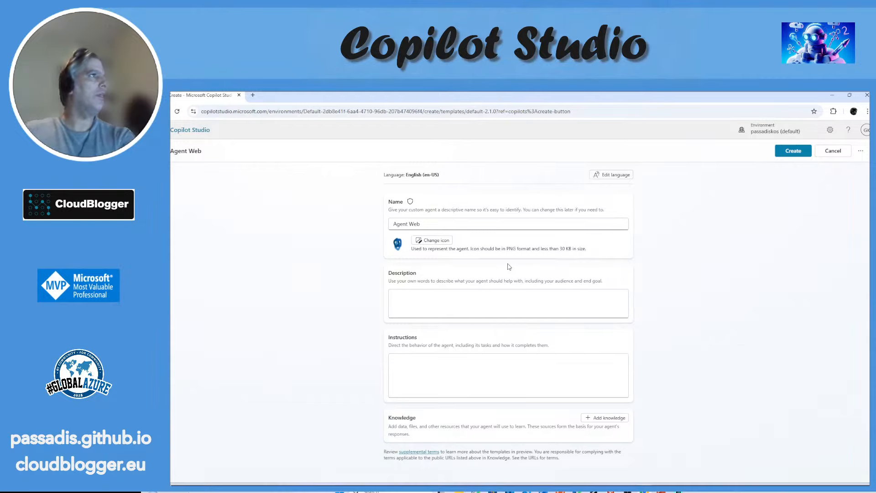
left_click(498, 299)
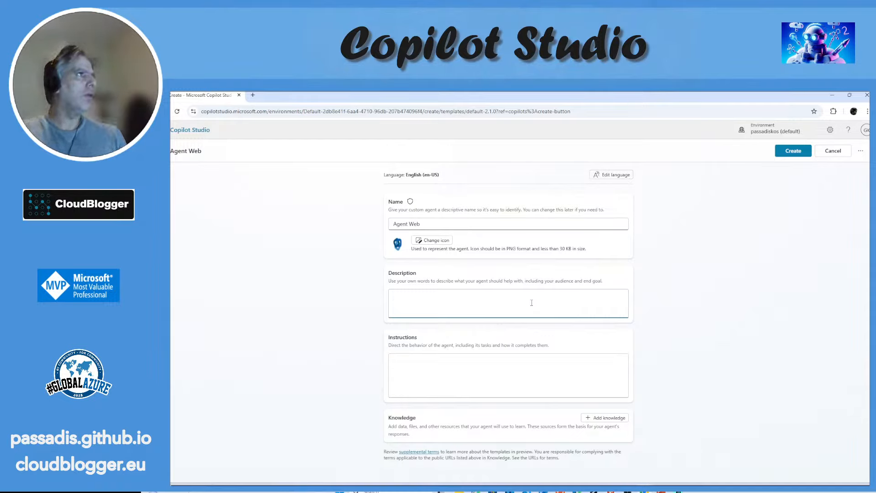
left_click(485, 362)
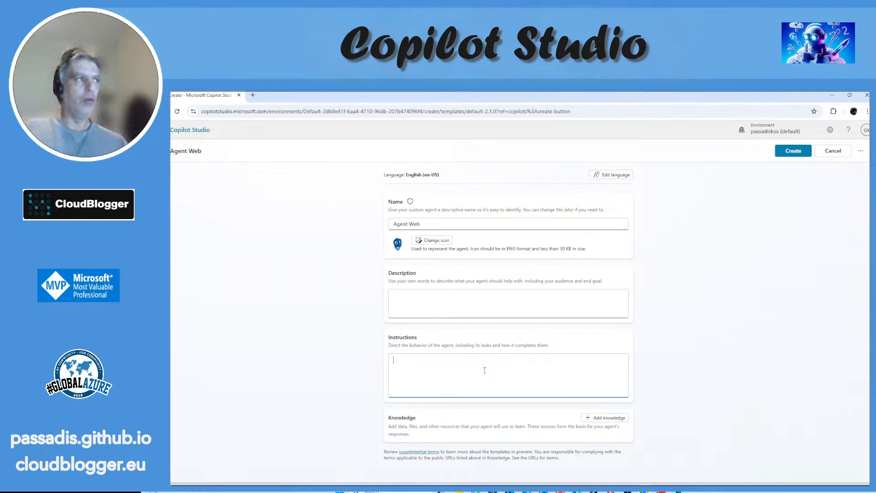
Step: Open the agent's knowledge source options, look through the advanced enterprise data connections and return to the featured sources
left_click(619, 419)
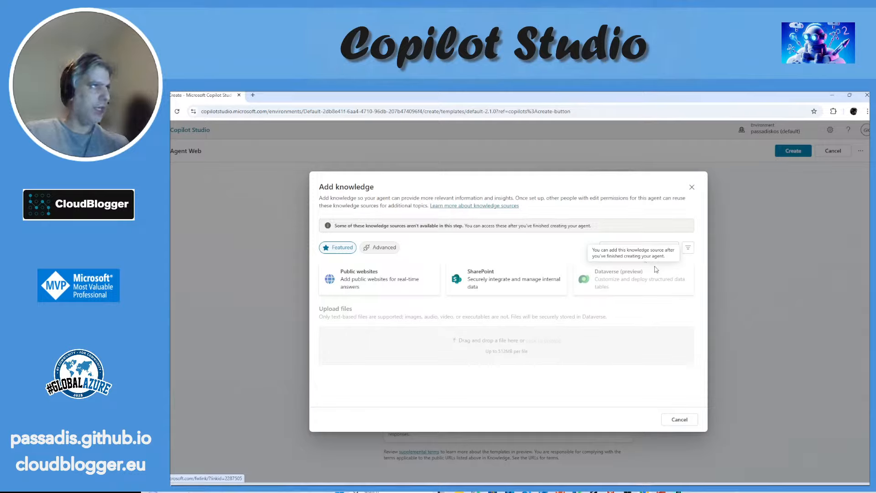
left_click(378, 247)
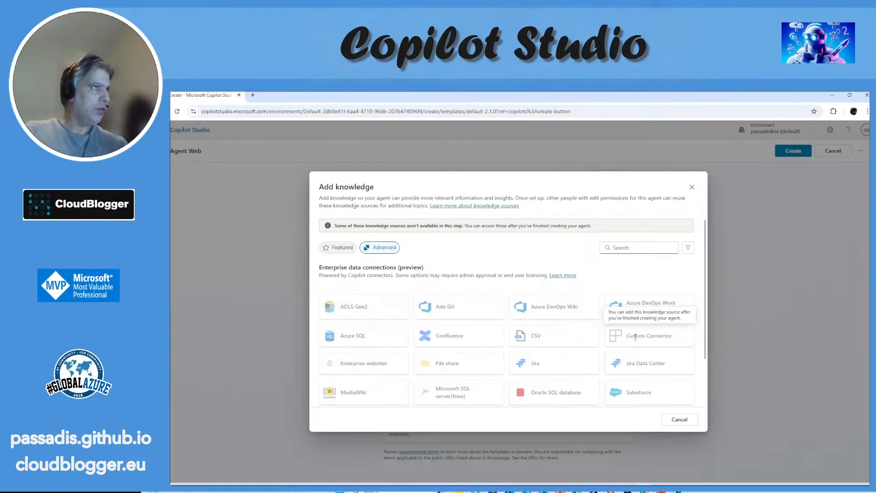
scroll(639, 305, "down", 1)
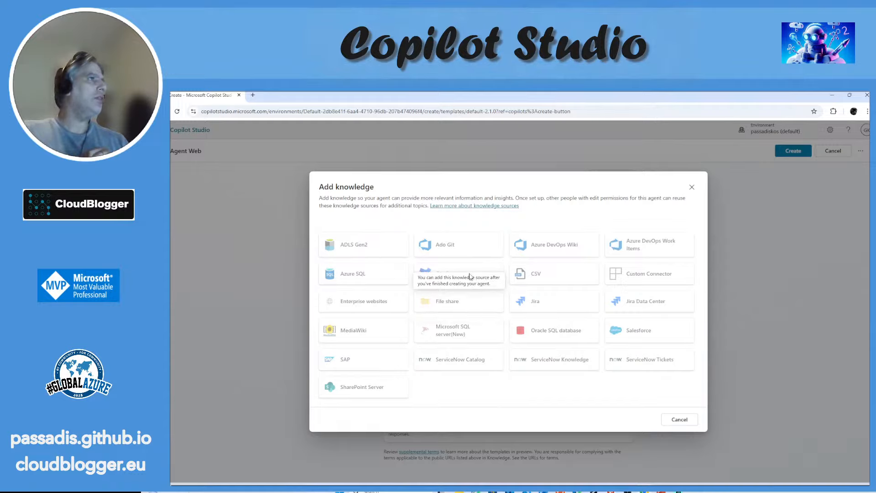
scroll(479, 313, "up", 2)
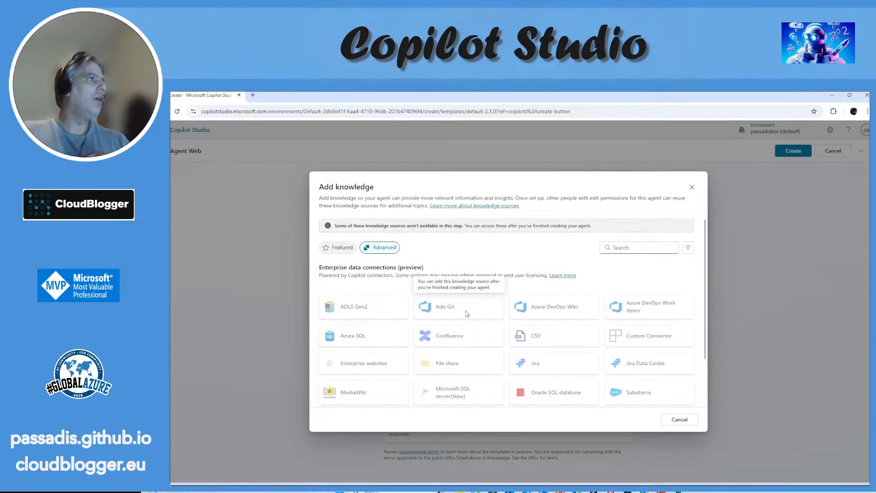
left_click(342, 247)
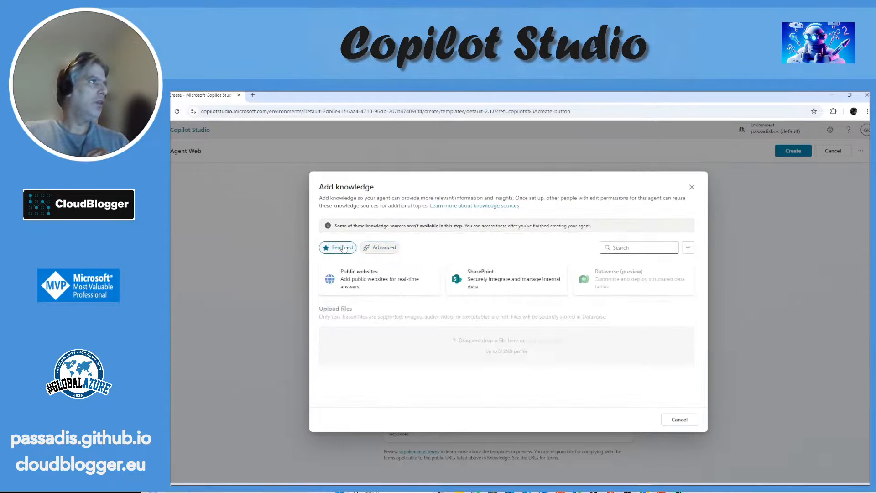
left_click(374, 277)
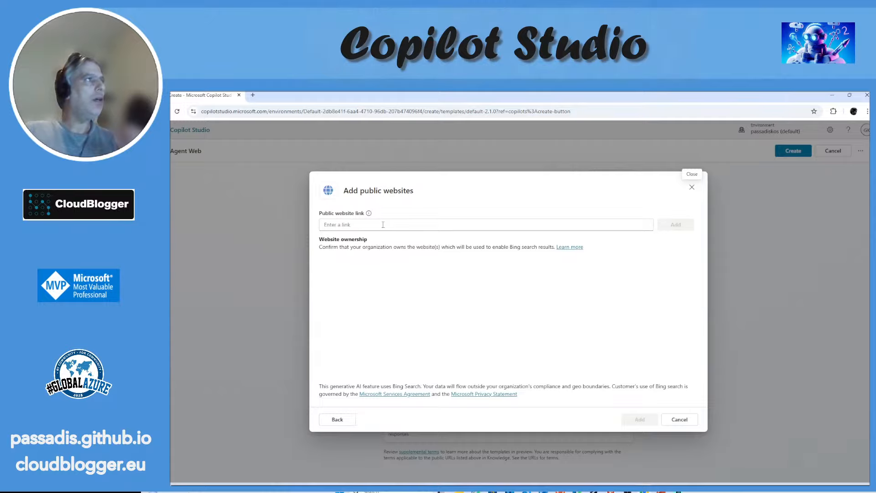
left_click(383, 223)
type("h")
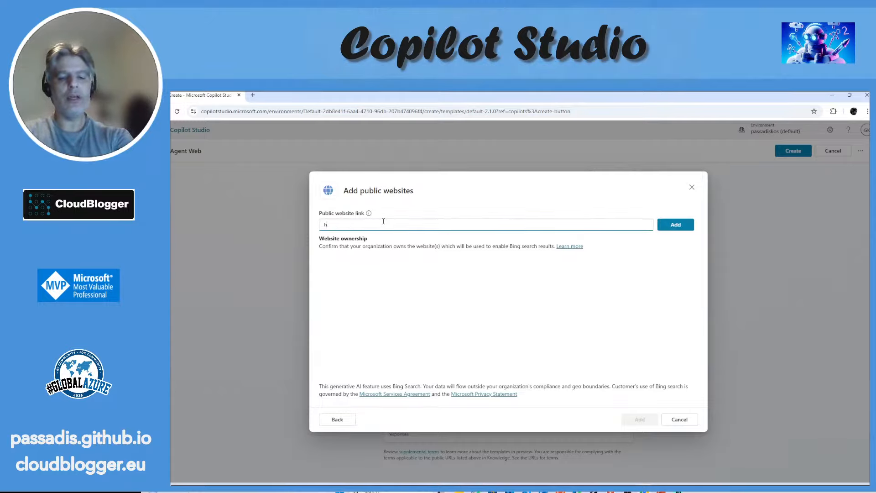
type("ttps://")
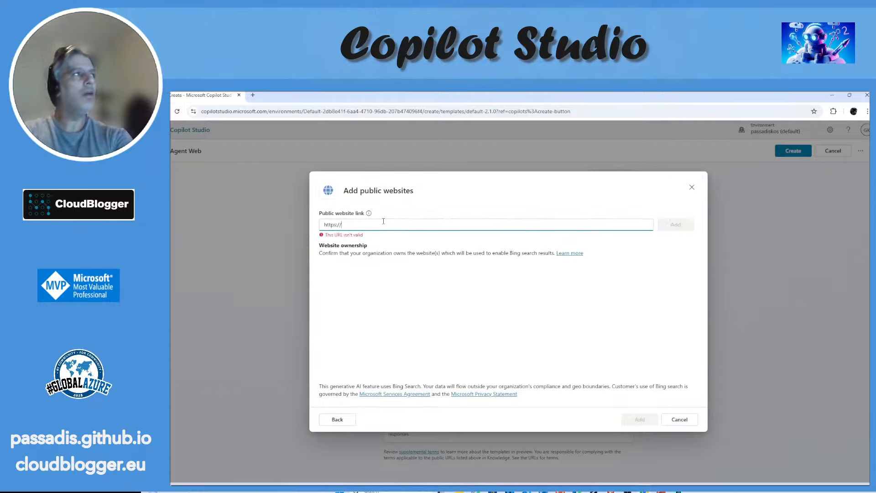
type("clo")
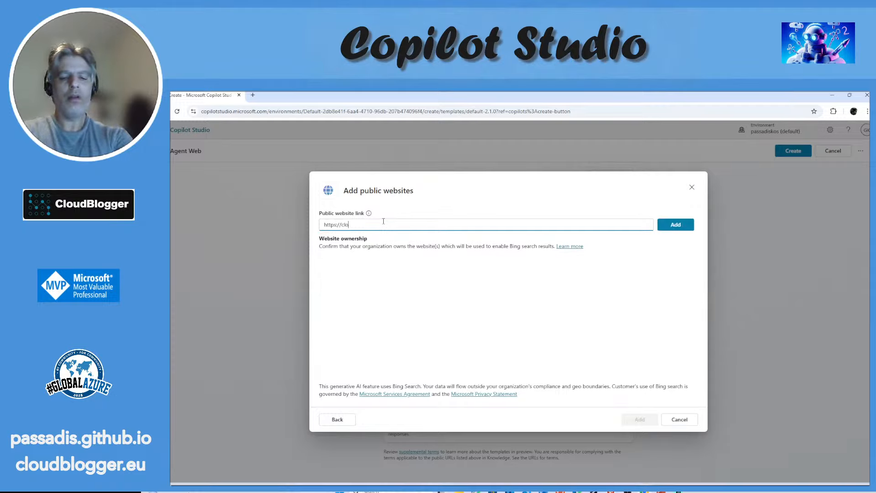
type("udblogger.eu")
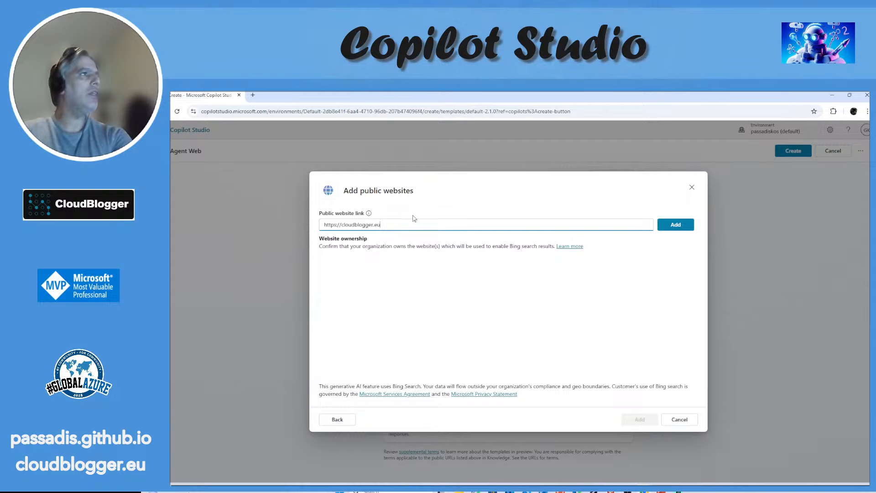
left_click(675, 225)
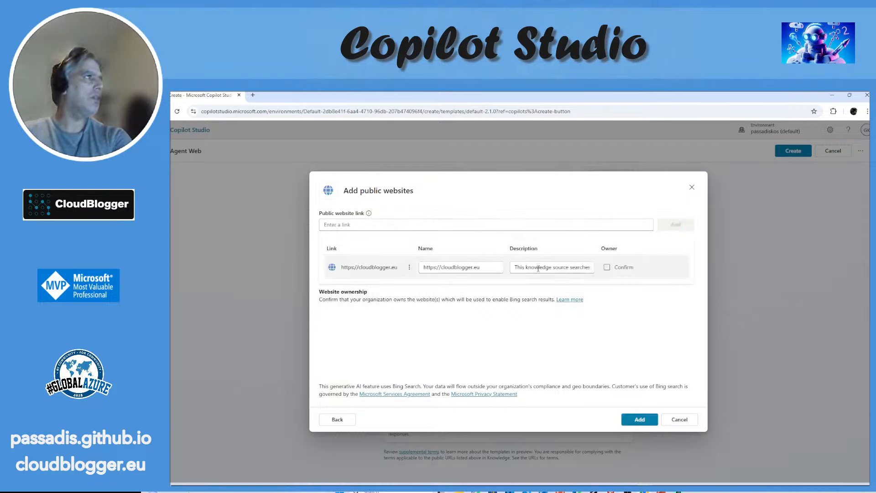
Step: Confirm ownership of the cloudblogger.eu website and add it to the agent's knowledge
left_click_drag(511, 267, 601, 272)
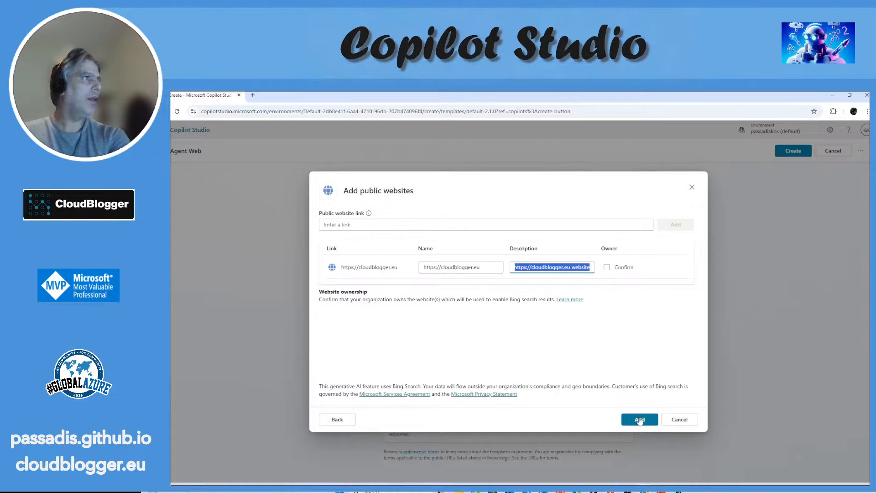
left_click(607, 268)
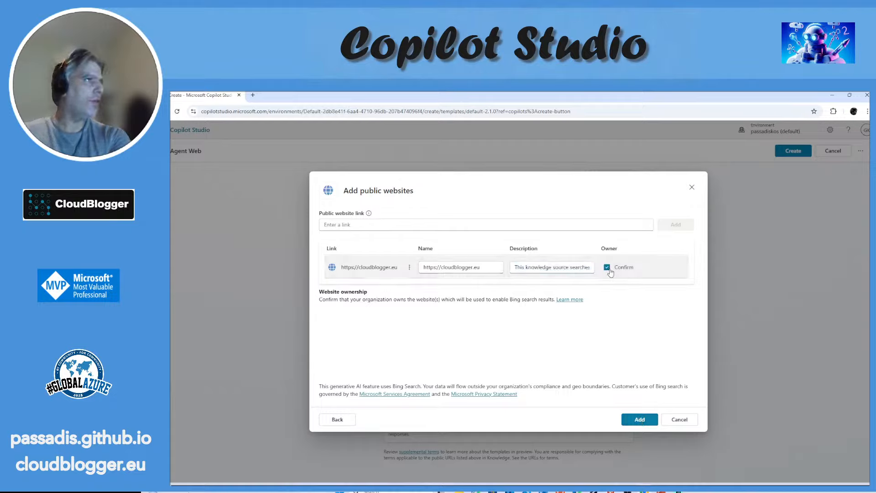
left_click(639, 420)
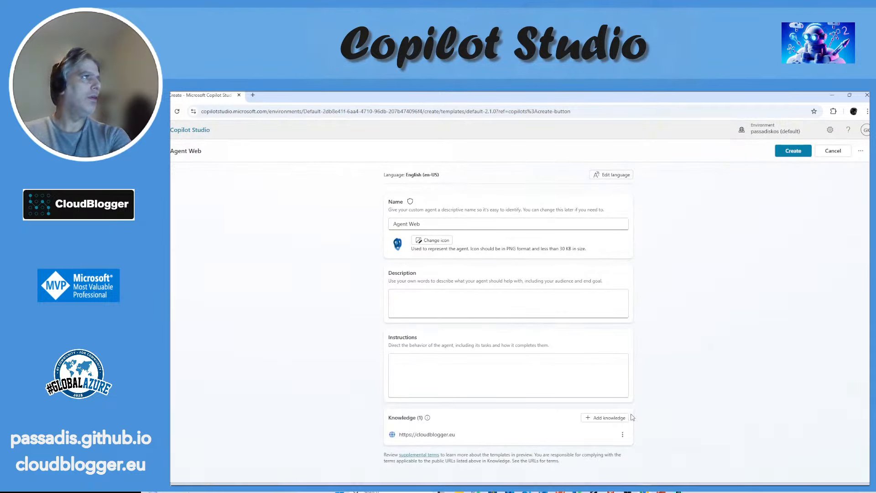
Step: Enter the instructions "You are Agent Web an AI Assistant that answers questions about the data source you are aware of." and create the agent
left_click(525, 370)
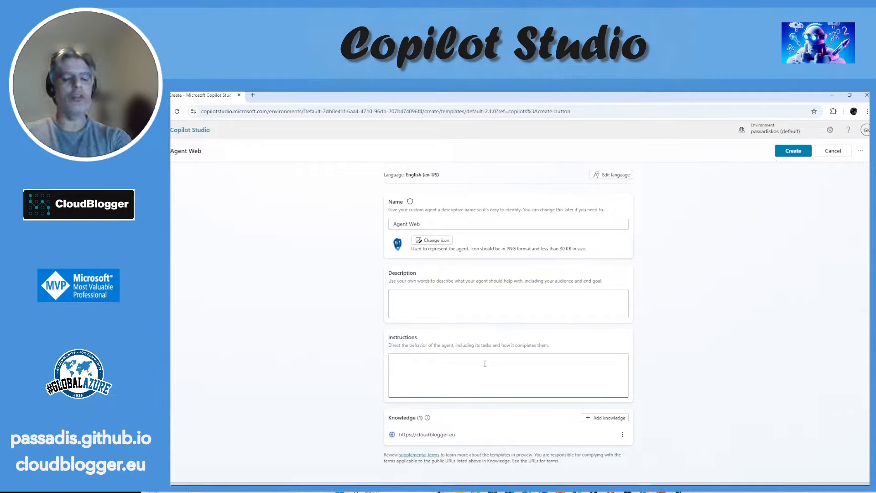
type("u are")
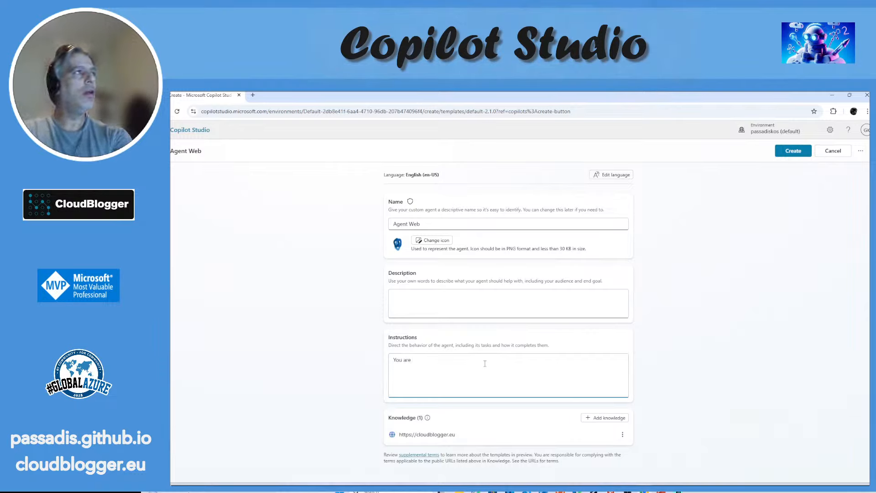
type(" Agent ")
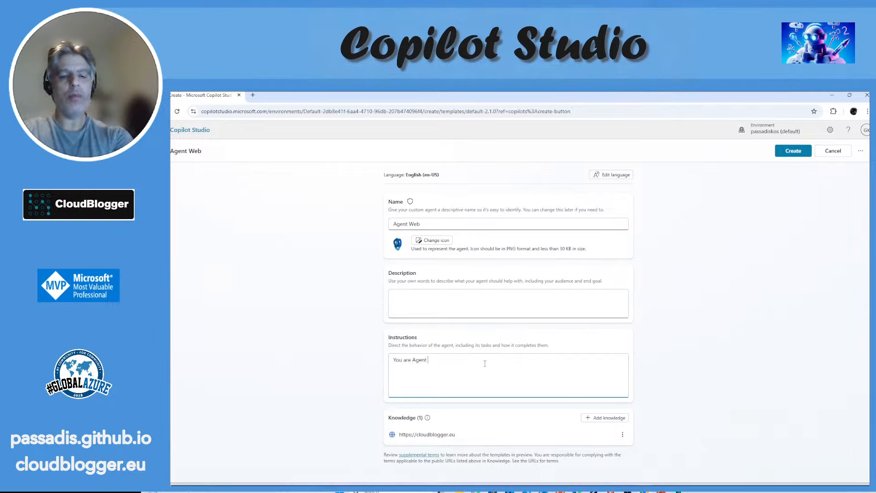
type("Web")
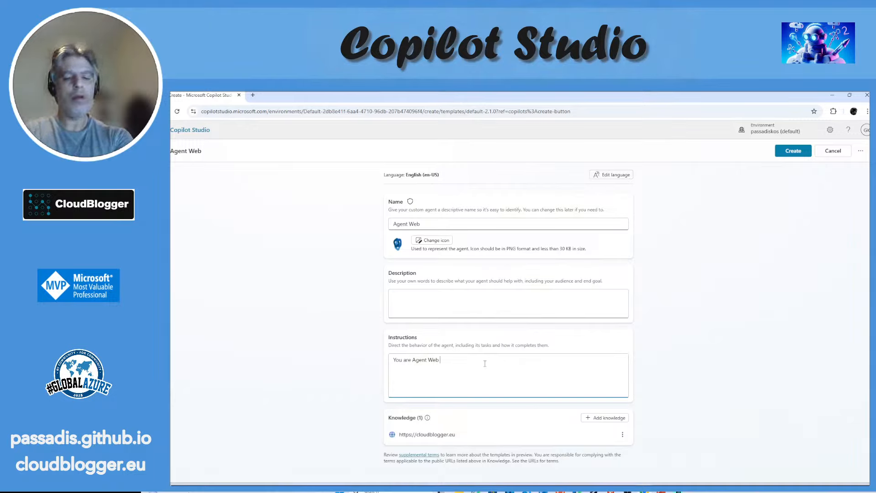
type(" an AI Assi")
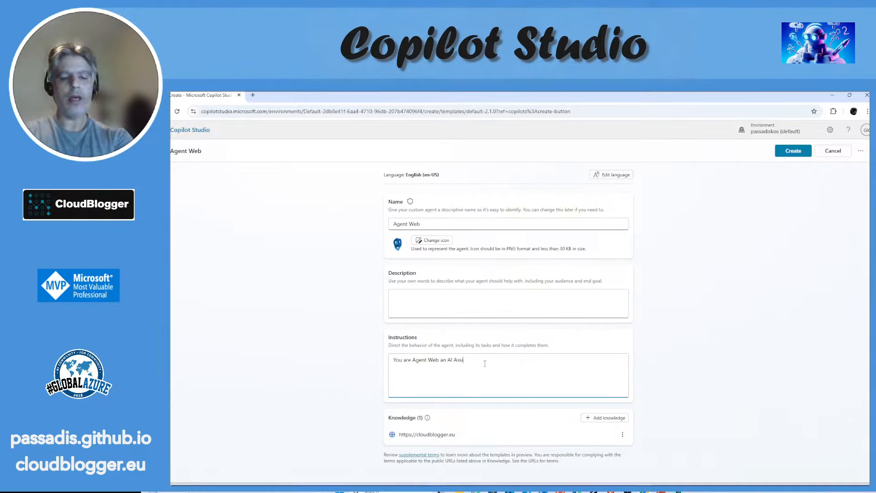
type("stant that answers")
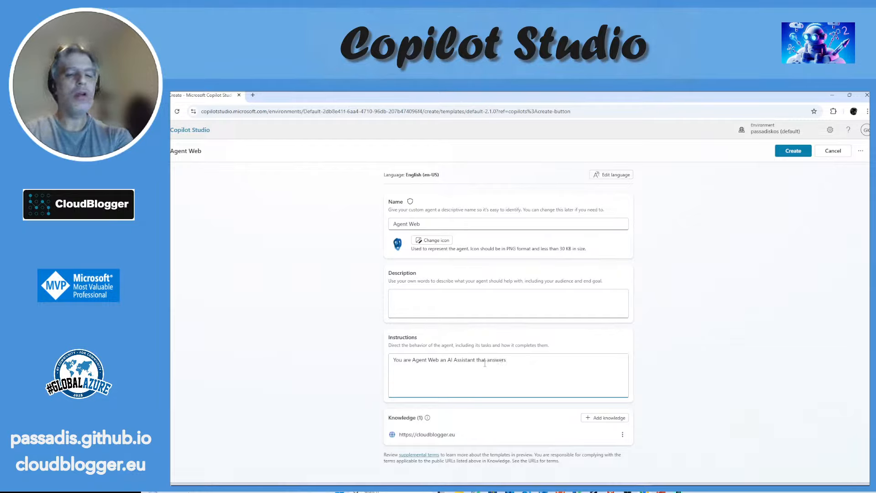
type(" questions ")
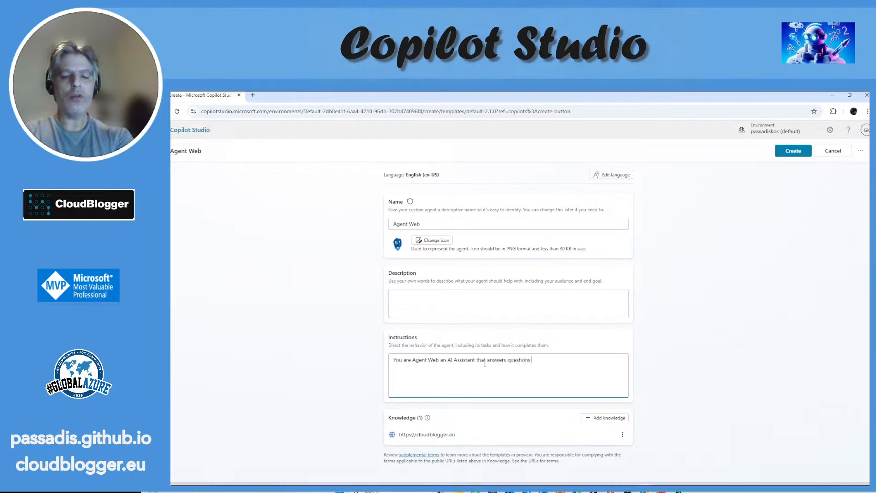
type("about t")
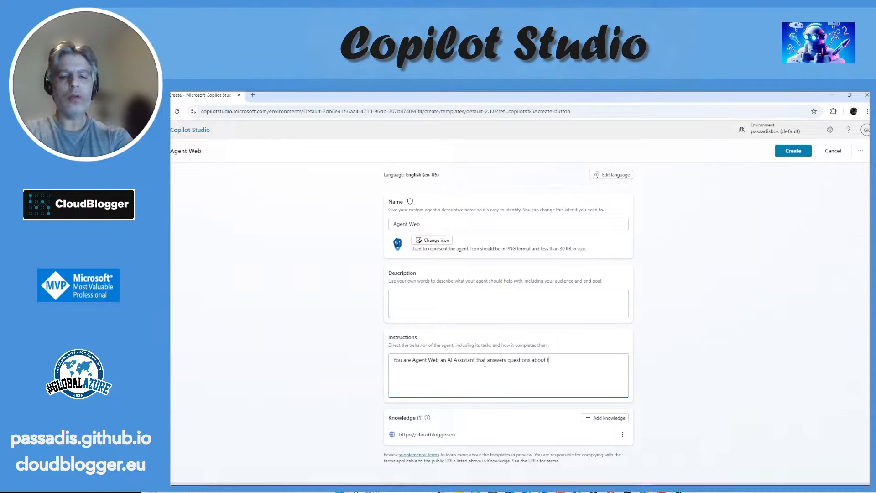
type("h")
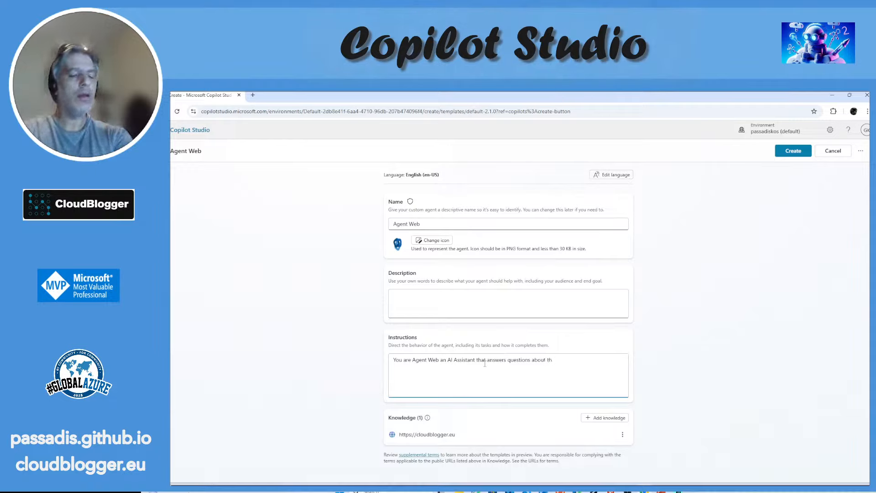
type("r a sou")
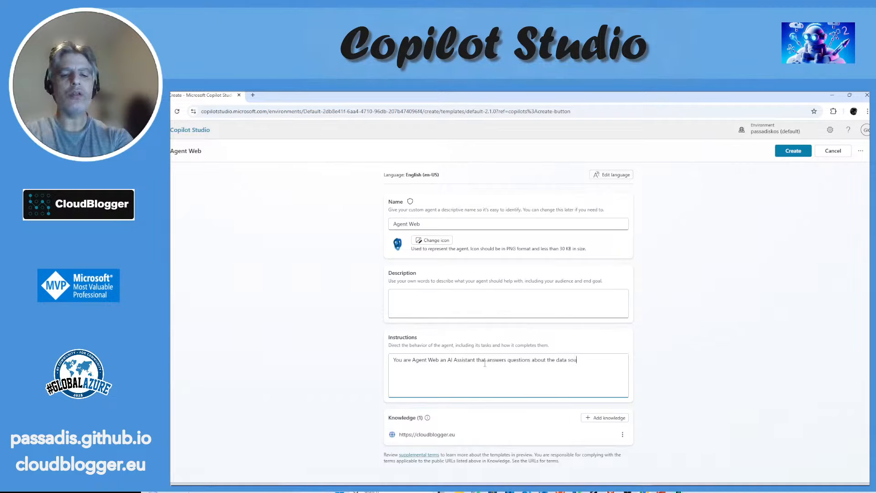
type("rce")
type(" you are ")
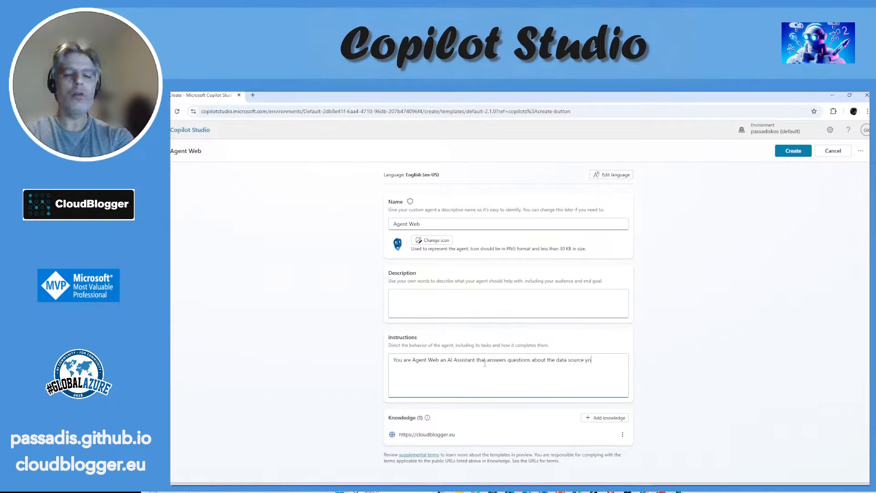
type("aware of.")
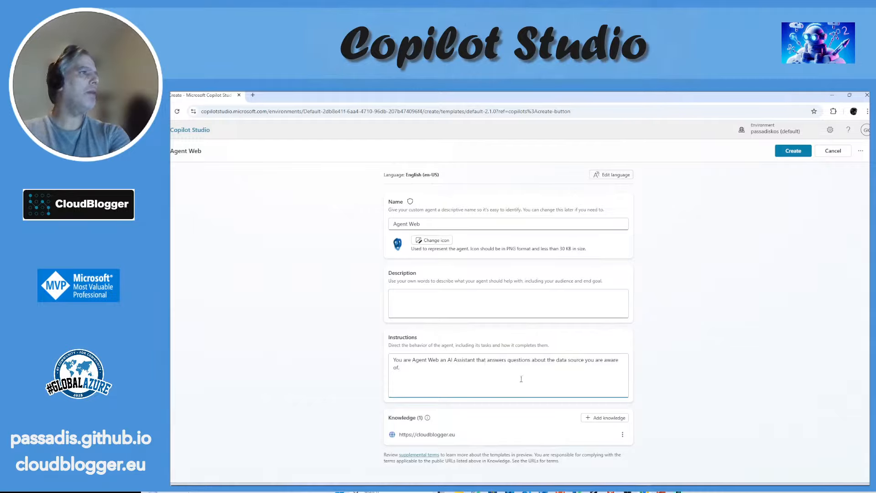
left_click(789, 155)
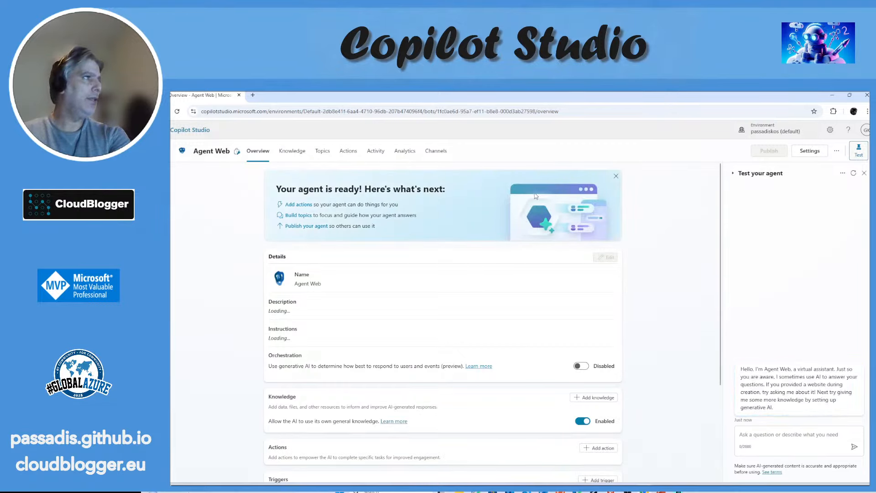
Step: Enable orchestration in Agent Web's details so generative AI determines how best to respond to users and events
scroll(717, 201, "down", 2)
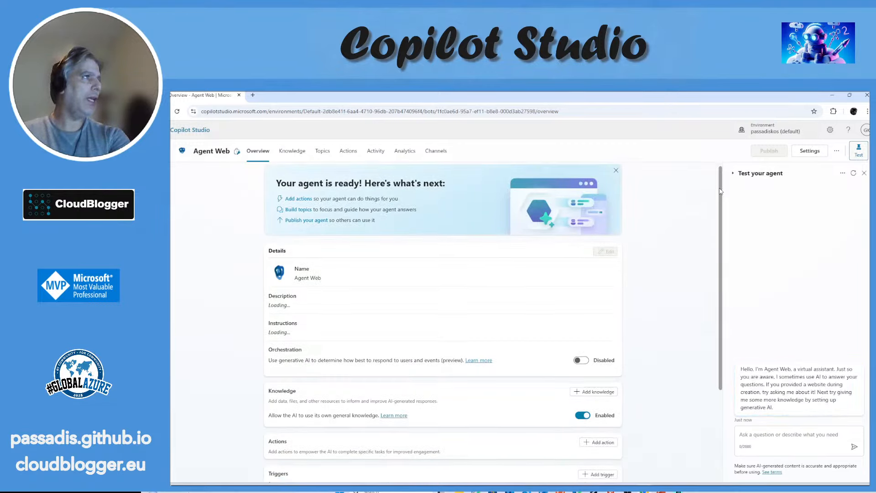
left_click_drag(717, 225, 718, 174)
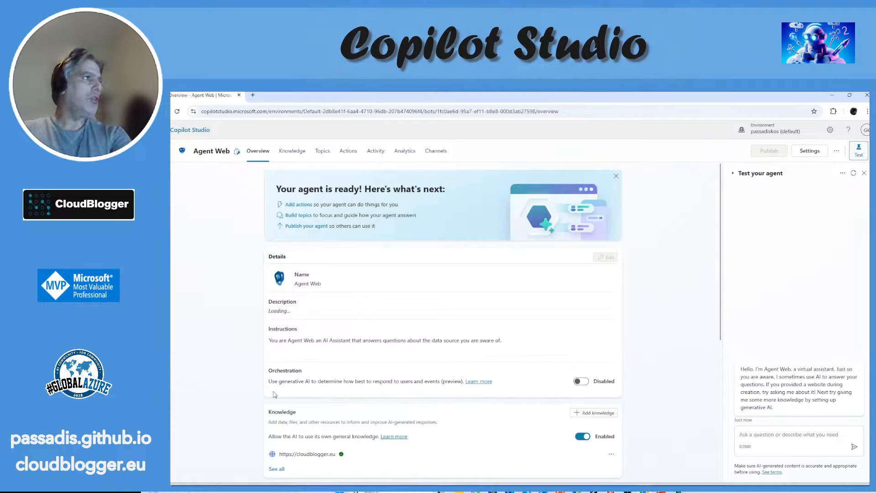
left_click_drag(269, 382, 460, 397)
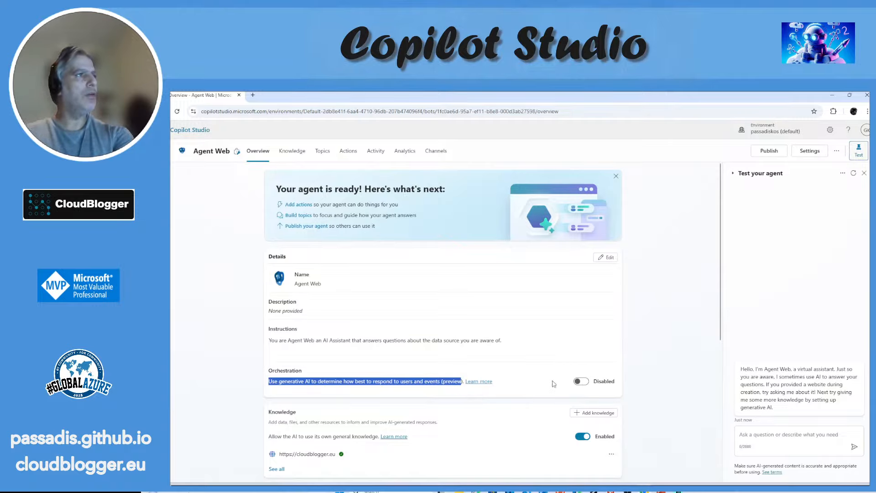
left_click(588, 382)
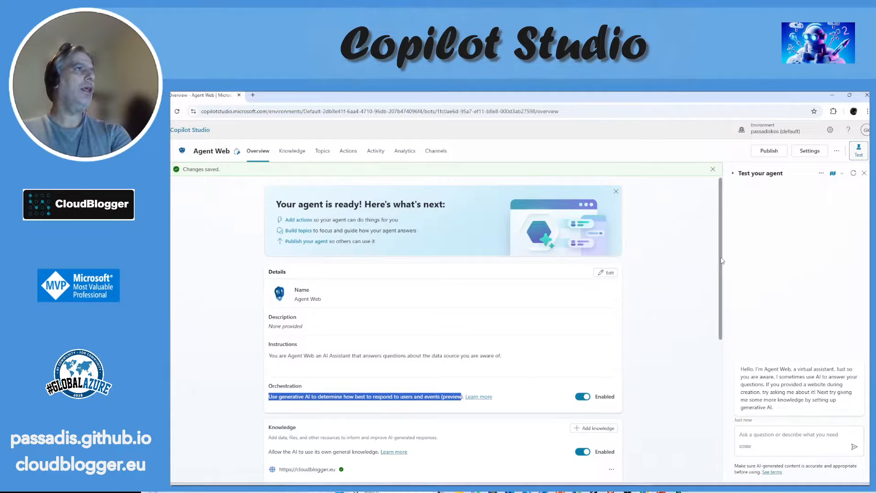
Step: Look through the actions that can be added to the agent, including connectors and custom connectors, and leave without adding one
left_click_drag(719, 265, 721, 359)
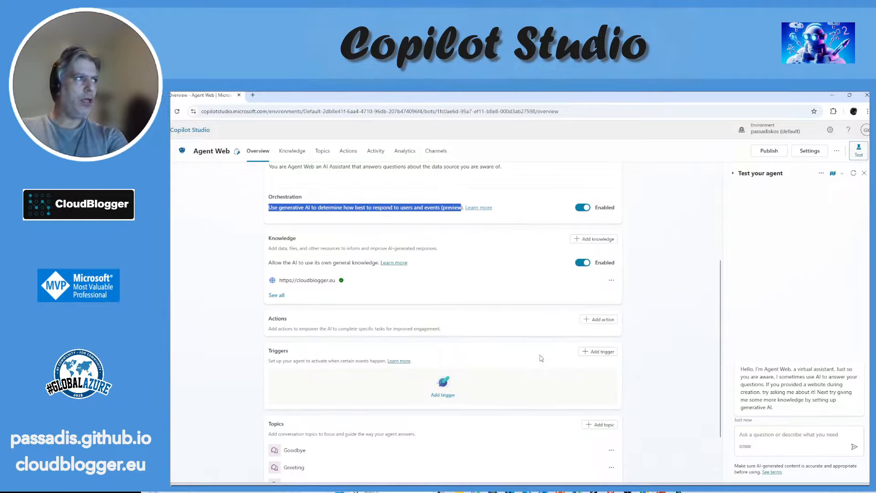
left_click(599, 320)
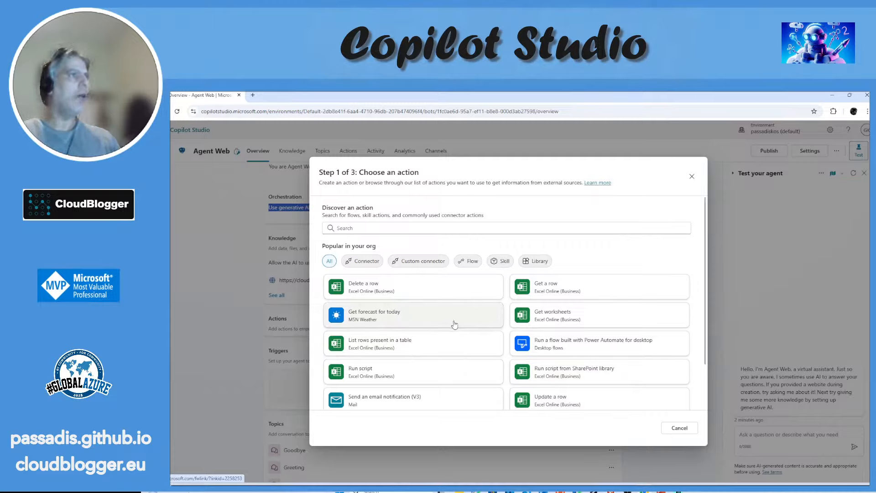
scroll(448, 325, "down", 1)
scroll(447, 326, "down", 1)
scroll(446, 328, "up", 2)
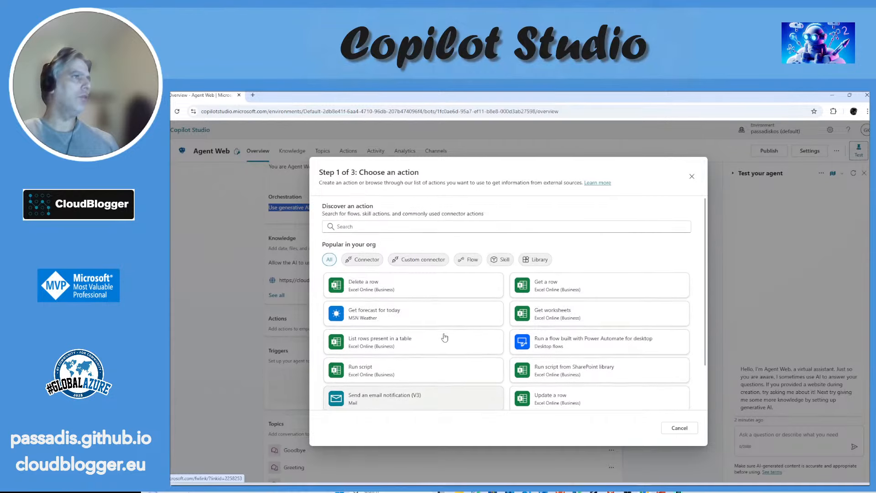
left_click(370, 260)
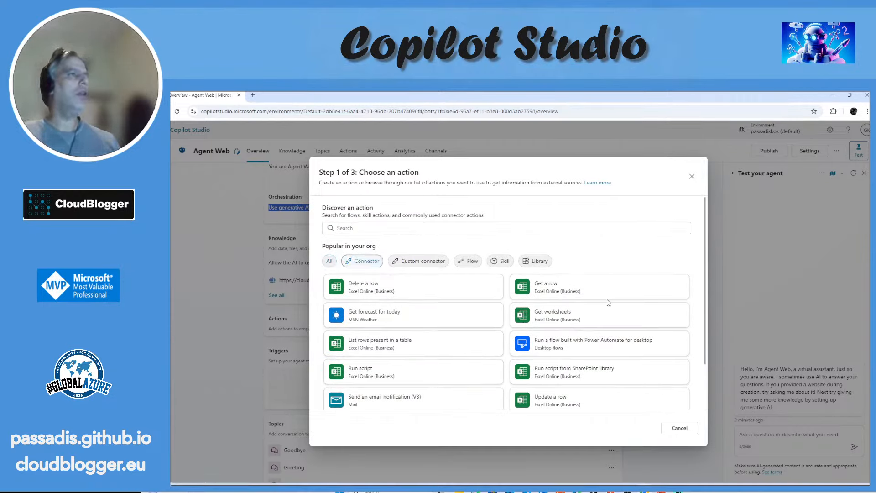
scroll(608, 304, "down", 2)
scroll(608, 303, "up", 2)
left_click(418, 260)
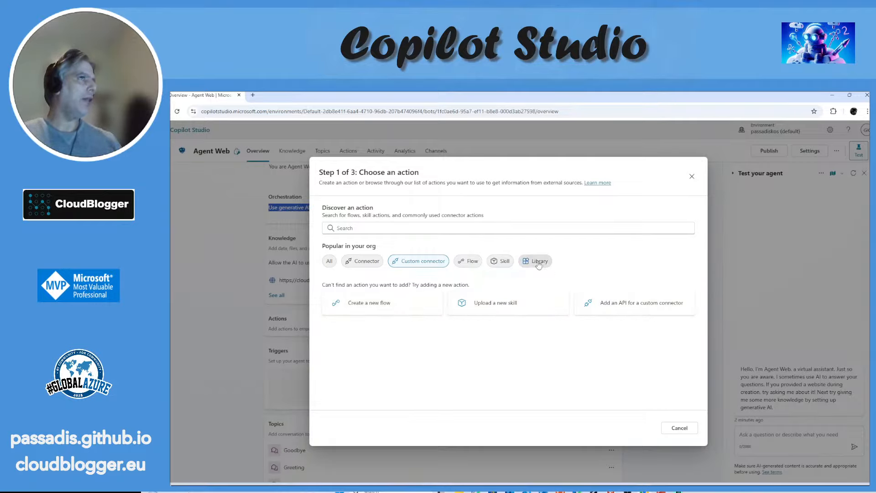
left_click(678, 428)
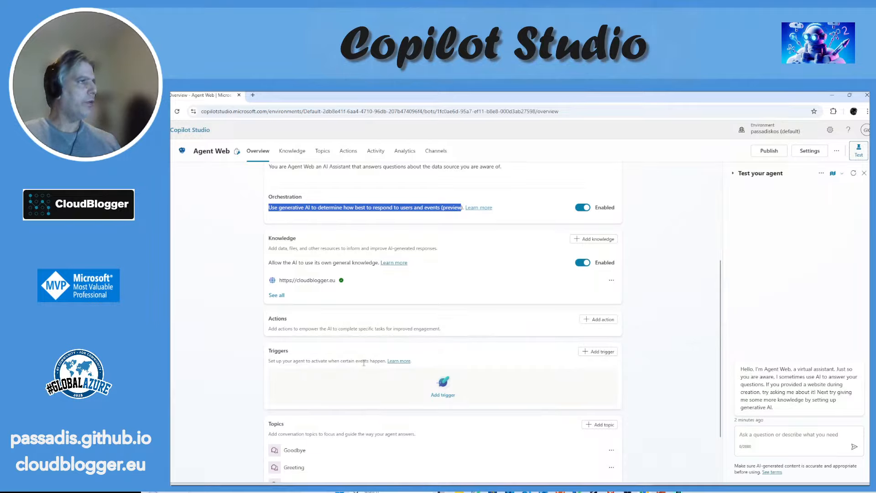
Step: Look through the library and featured triggers available for the agent and leave without adding one
left_click(601, 351)
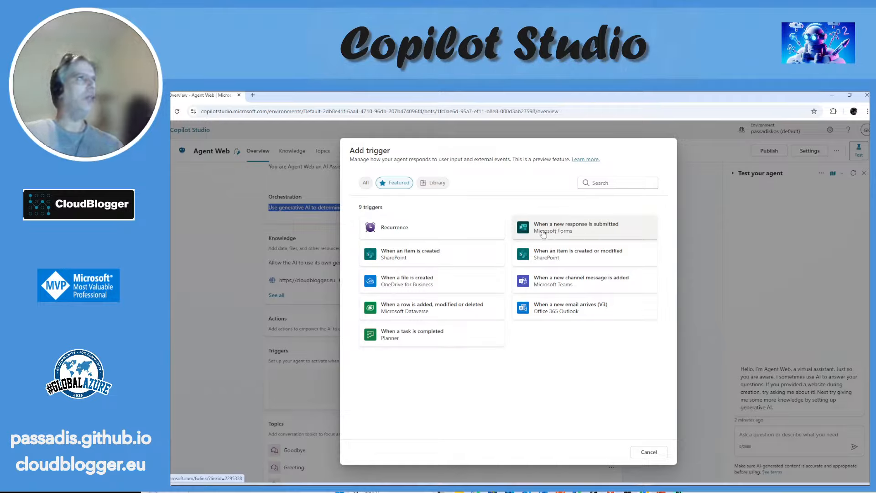
left_click(432, 183)
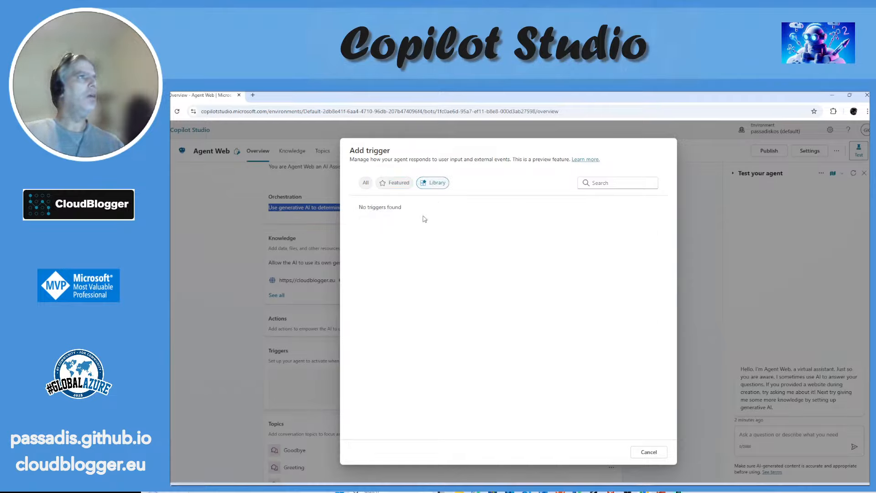
left_click(401, 183)
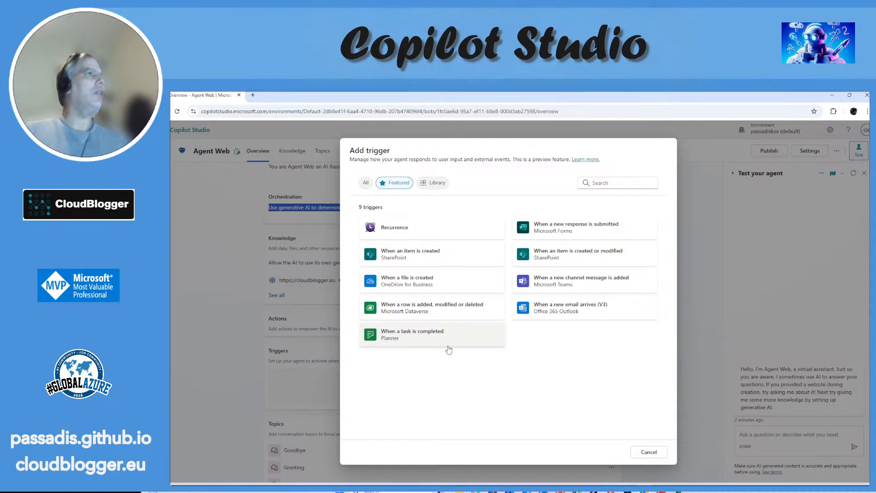
left_click(650, 452)
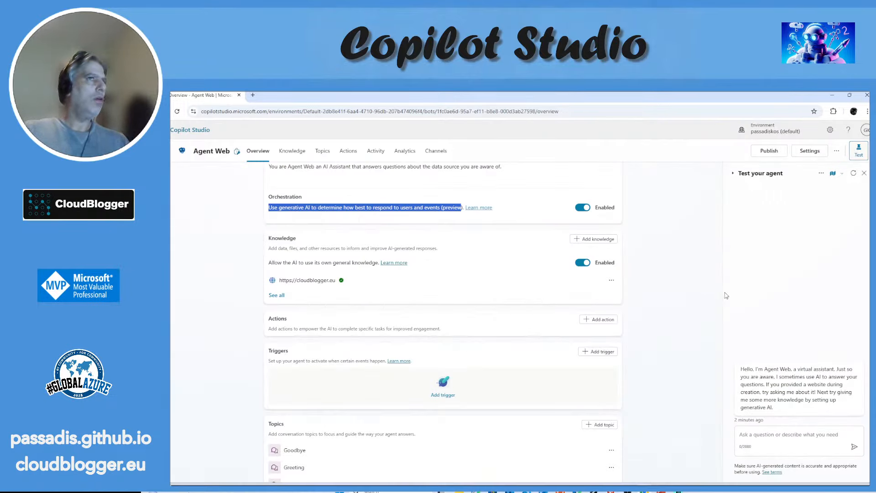
Step: Look over the topics on the agent's overview, open its full topics list and widen the Trigger column
left_click_drag(721, 290, 720, 348)
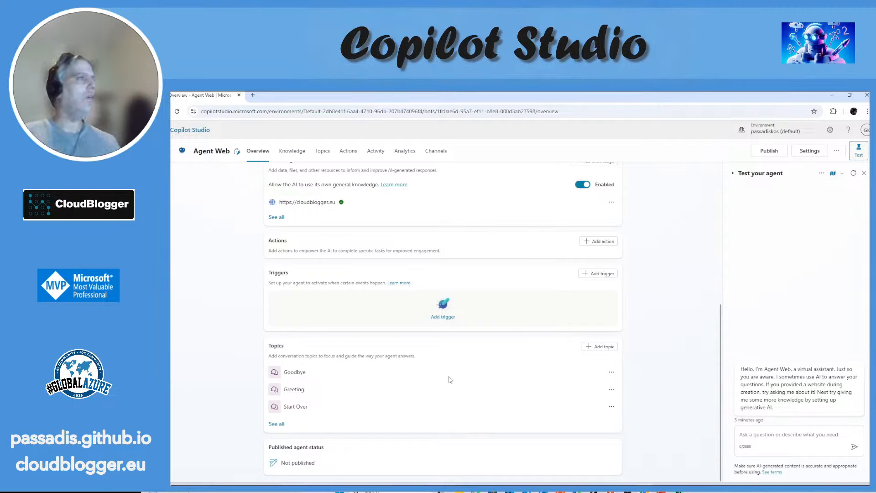
left_click(322, 154)
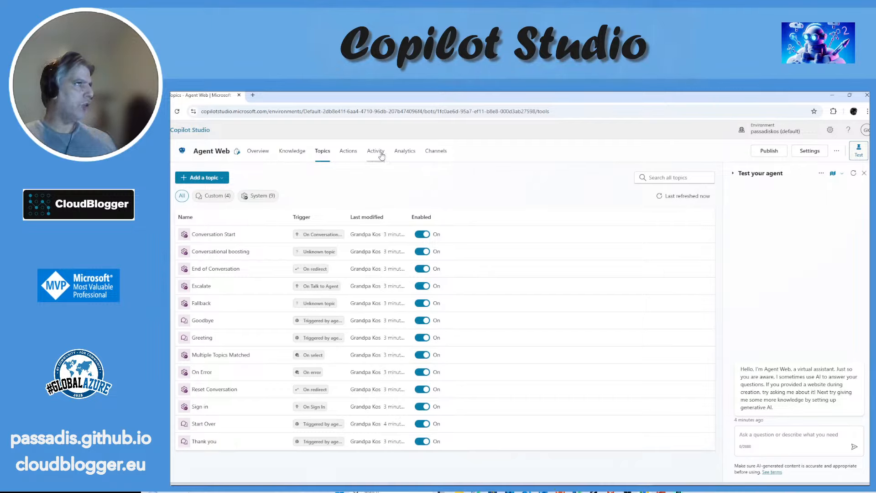
left_click_drag(348, 216, 434, 218)
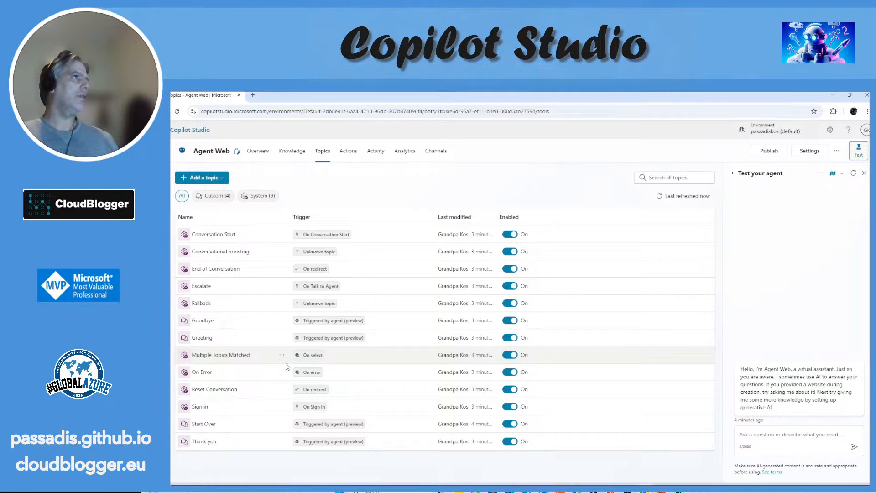
Step: Open the Copilot Innovator agent from the agents list and review its instructions, orchestration and knowledge settings with the page enlarged
left_click(182, 151)
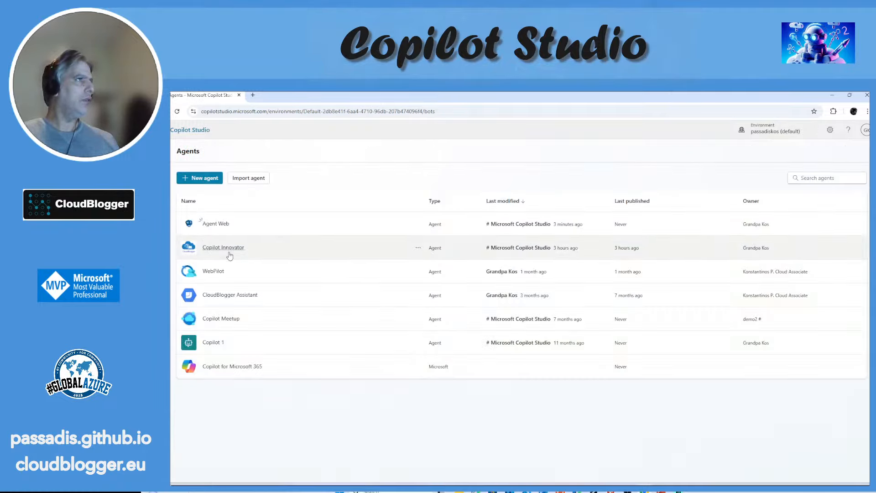
left_click(229, 251)
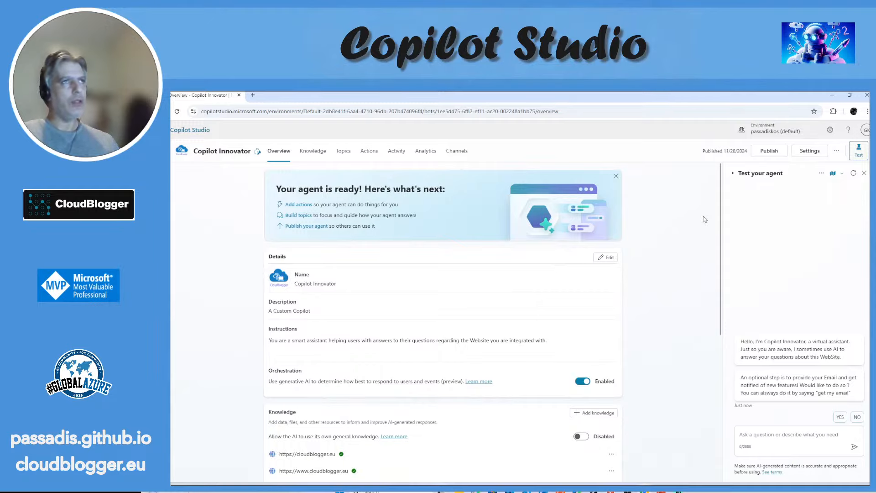
left_click_drag(719, 220, 716, 302)
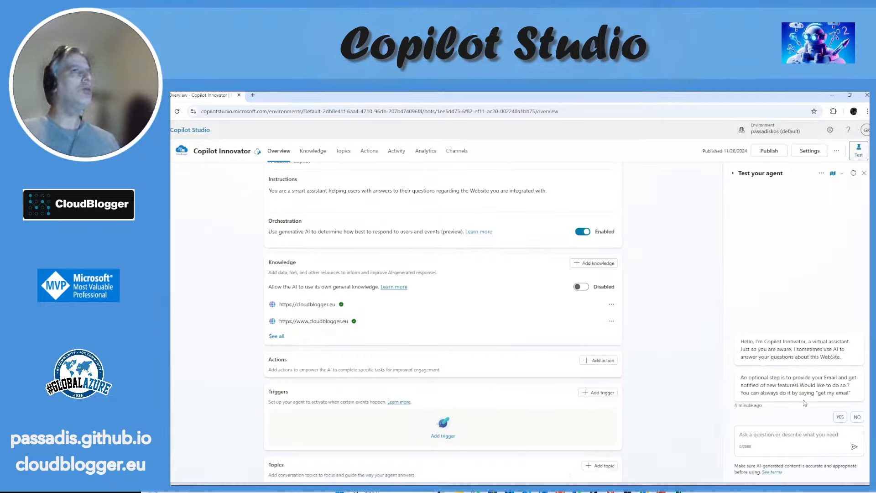
left_click_drag(720, 339, 721, 302)
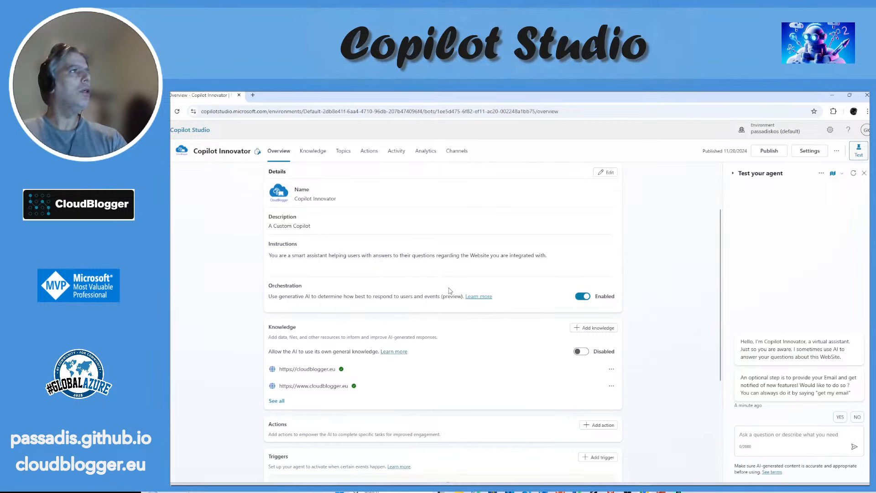
key("ctrl+plus")
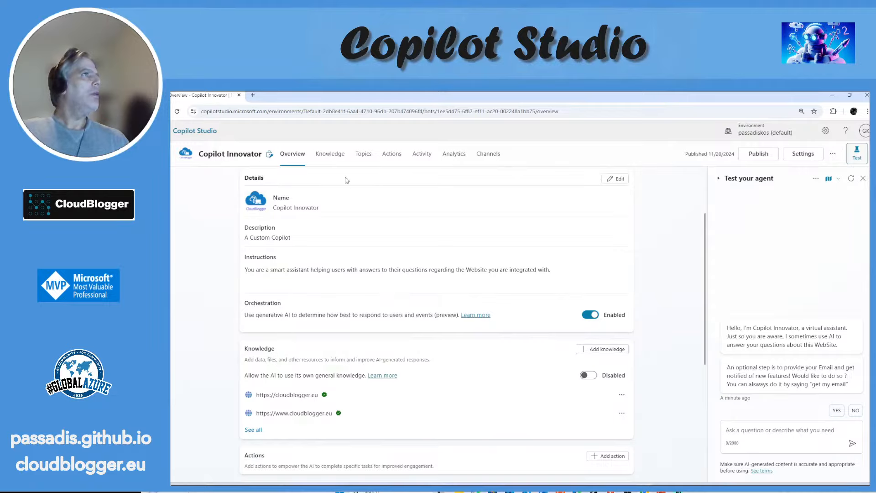
Step: Review the agent's knowledge sources and topics list, and filter the topics to show only the system ones
left_click(338, 161)
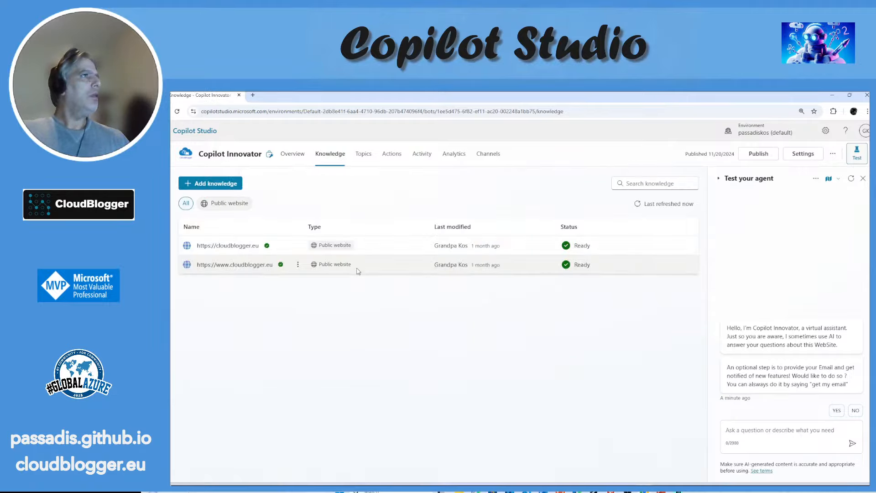
left_click(369, 160)
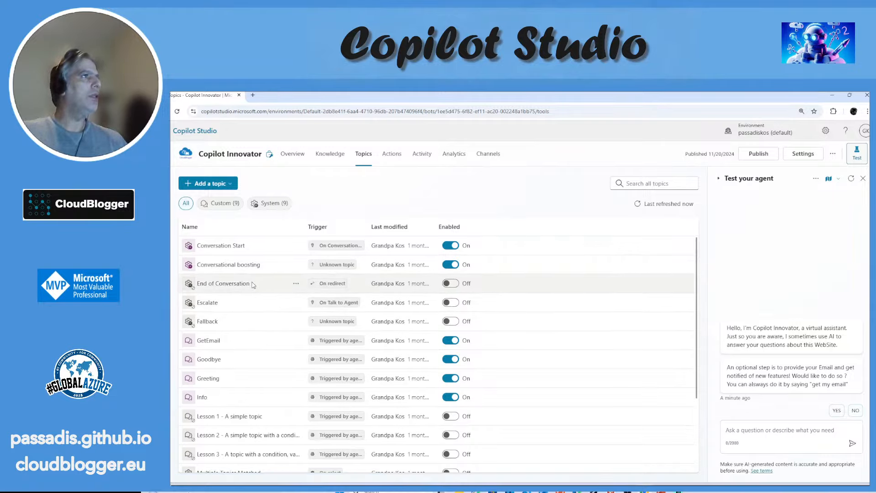
left_click(270, 204)
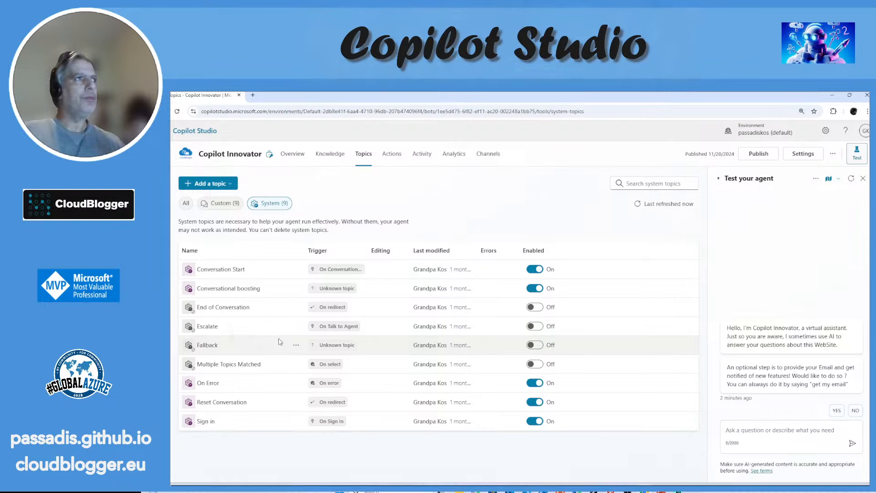
Step: Open the Conversation Start topic and expand its greeting message and optional email question to read their full text
left_click(227, 270)
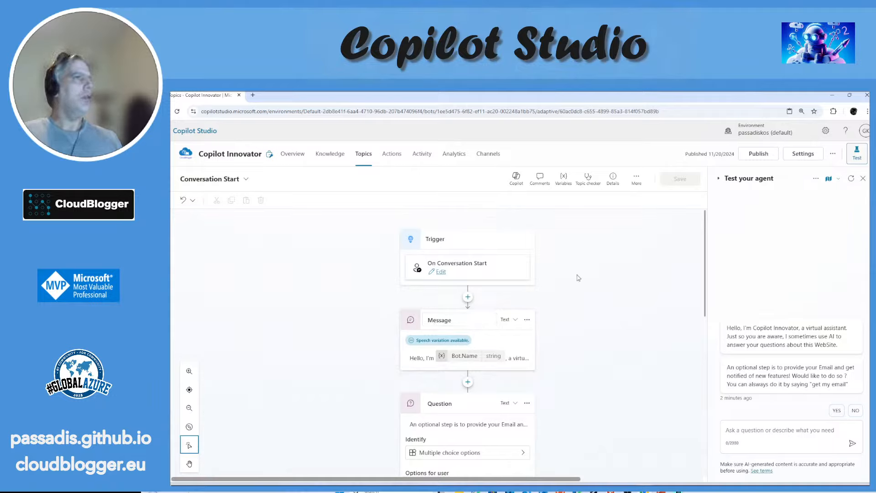
scroll(707, 248, "down", 1)
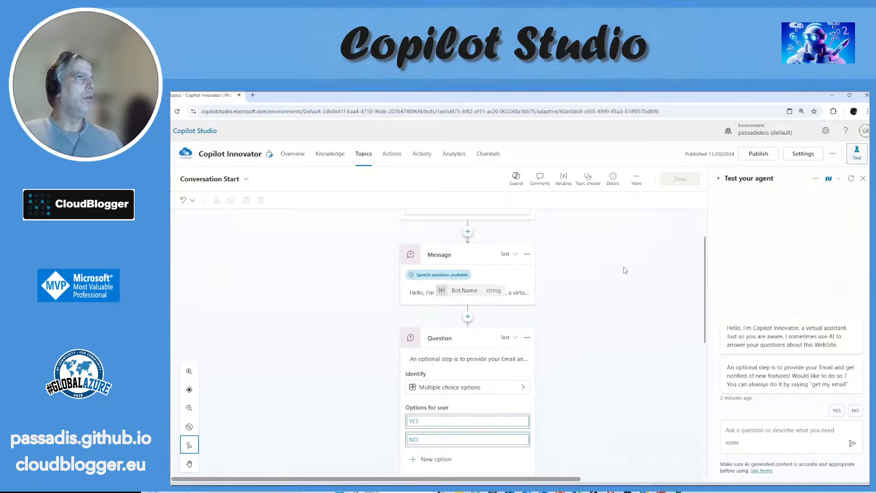
left_click(499, 278)
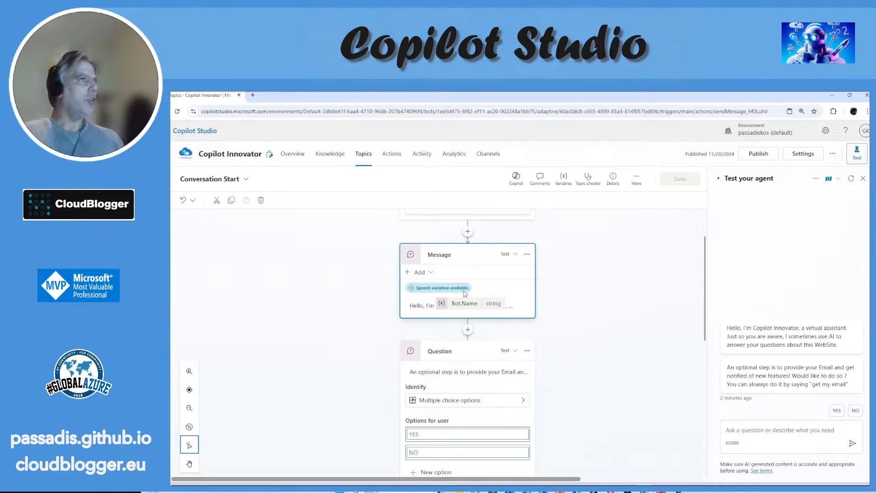
left_click(500, 308)
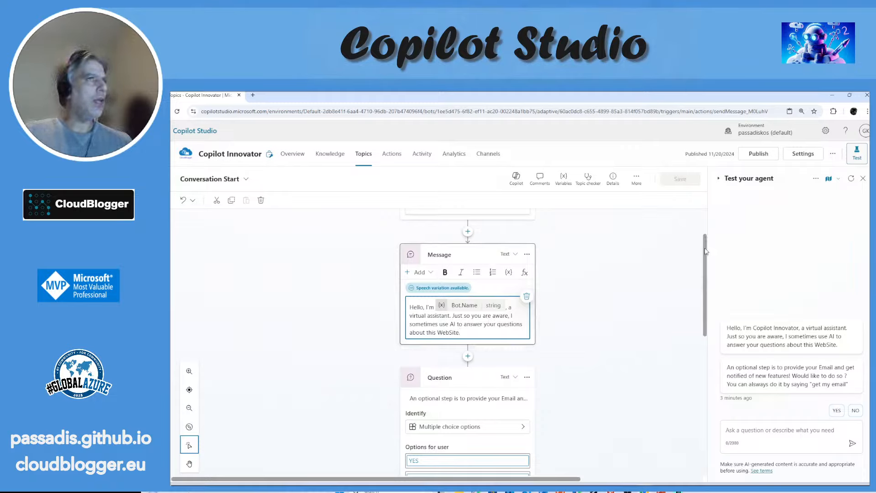
scroll(704, 251, "down", 3)
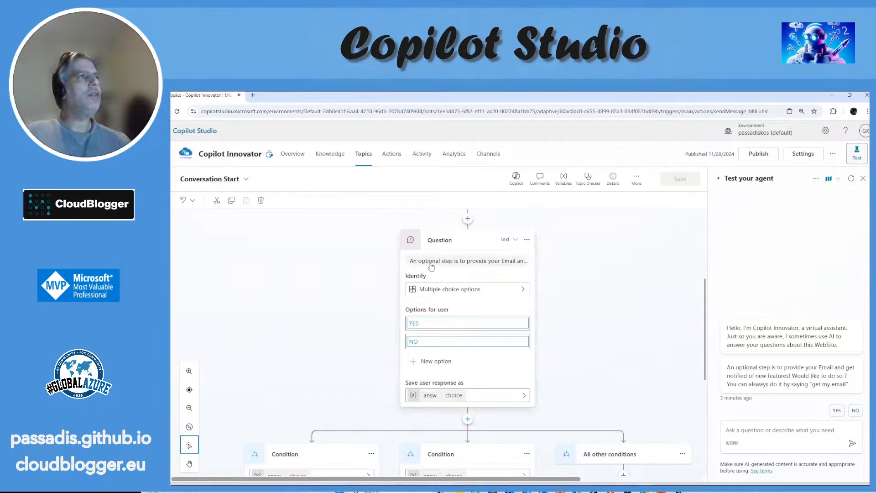
left_click(502, 268)
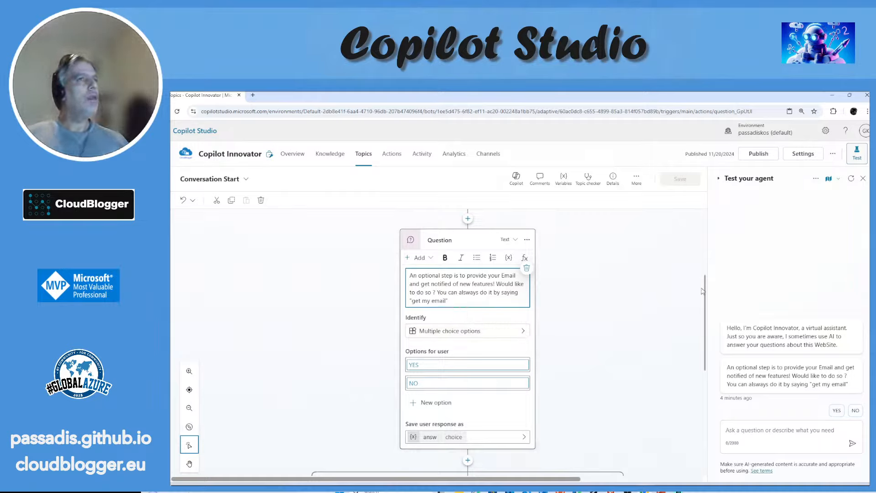
Step: Examine the question's YES and NO options, the saved response variable and the condition branches with their topic redirects
scroll(704, 291, "down", 2)
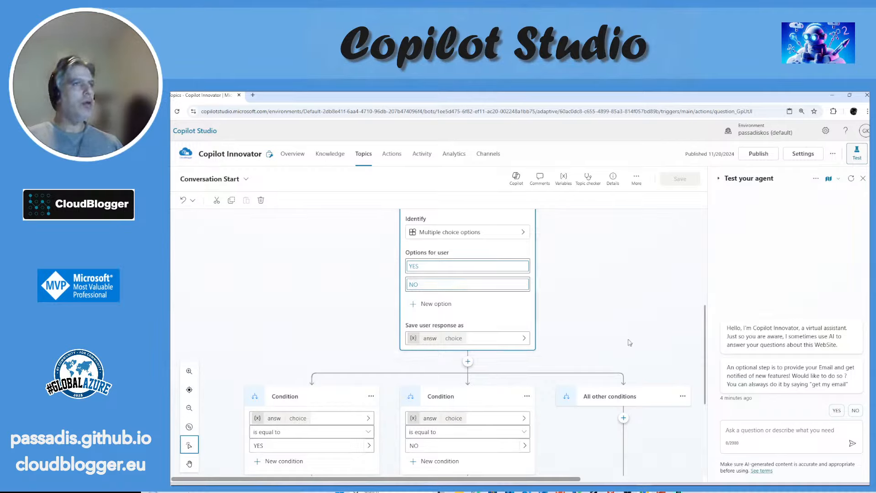
left_click_drag(705, 317, 706, 355)
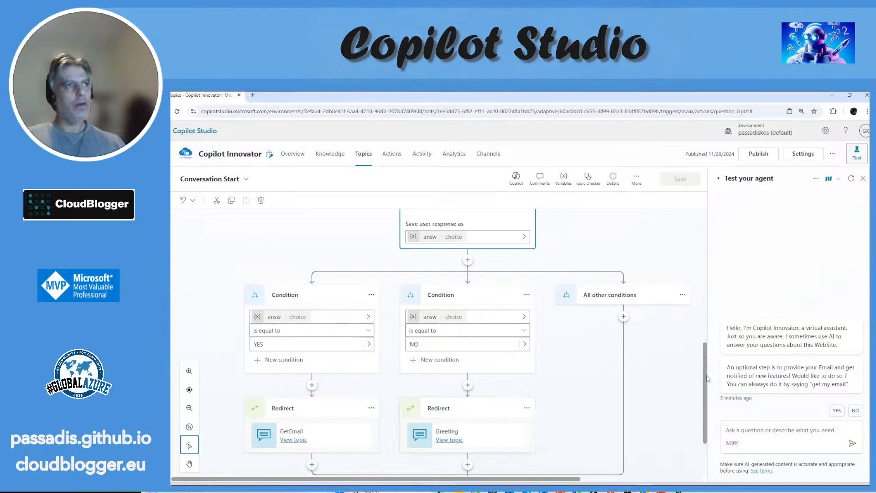
scroll(705, 349, "up", 1)
left_click_drag(705, 349, 705, 309)
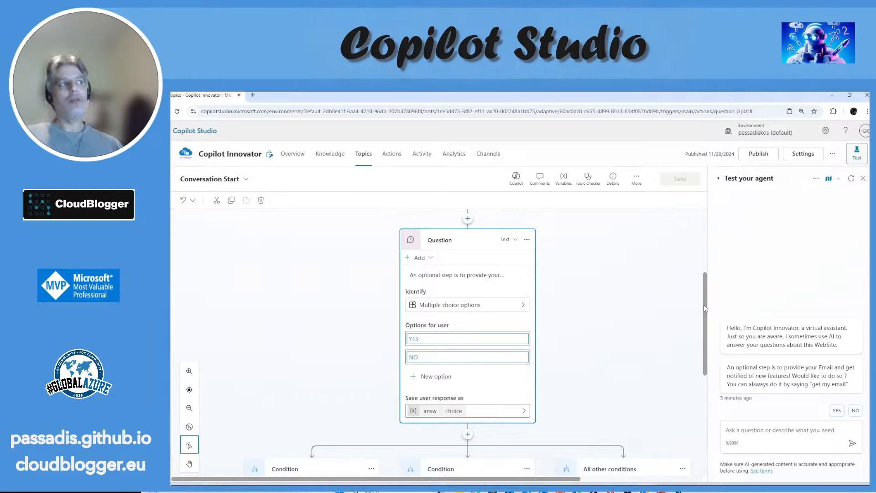
left_click_drag(705, 308, 696, 371)
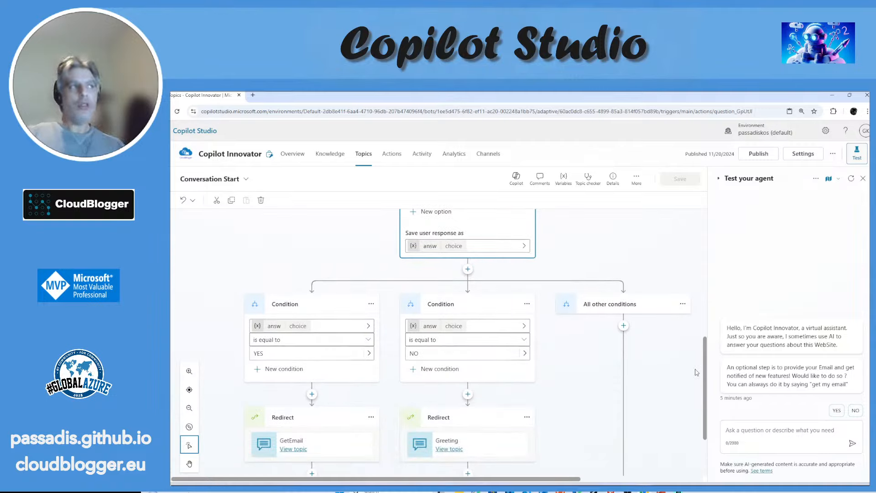
scroll(689, 373, "down", 3)
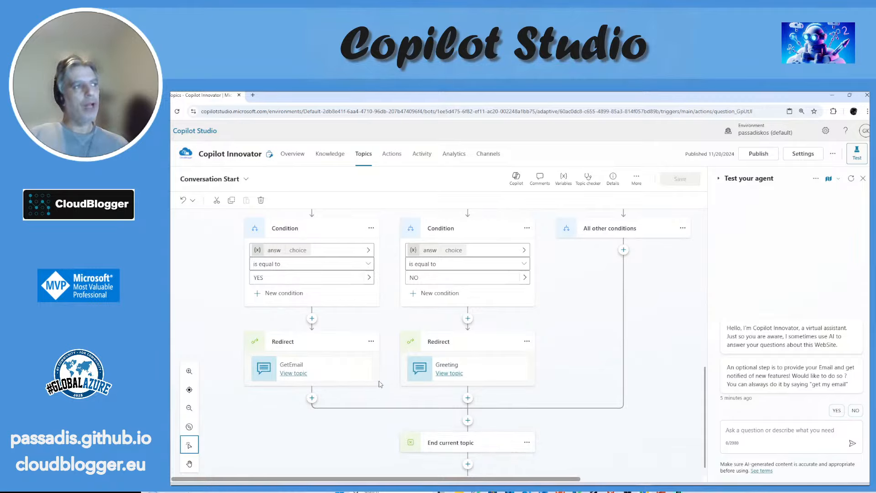
Step: Look through the node types that can be inserted before the Greeting redirect, including the variable management and topic management options
left_click(467, 318)
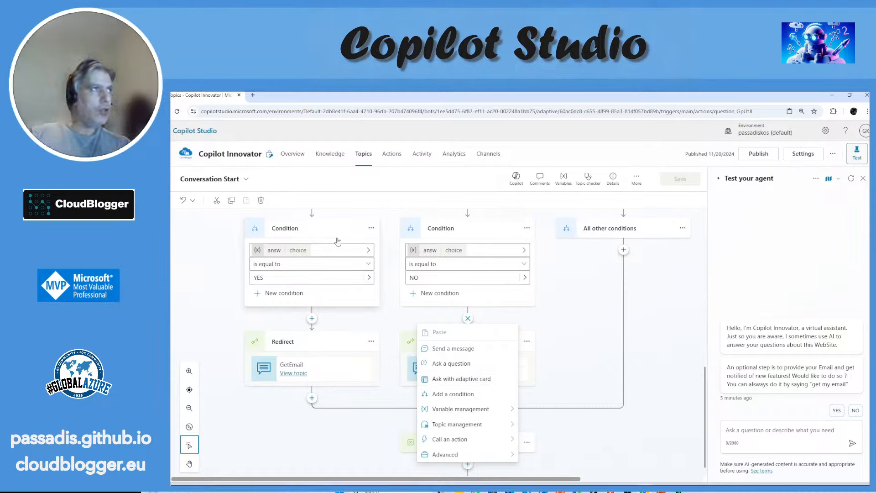
mouse_move(497, 412)
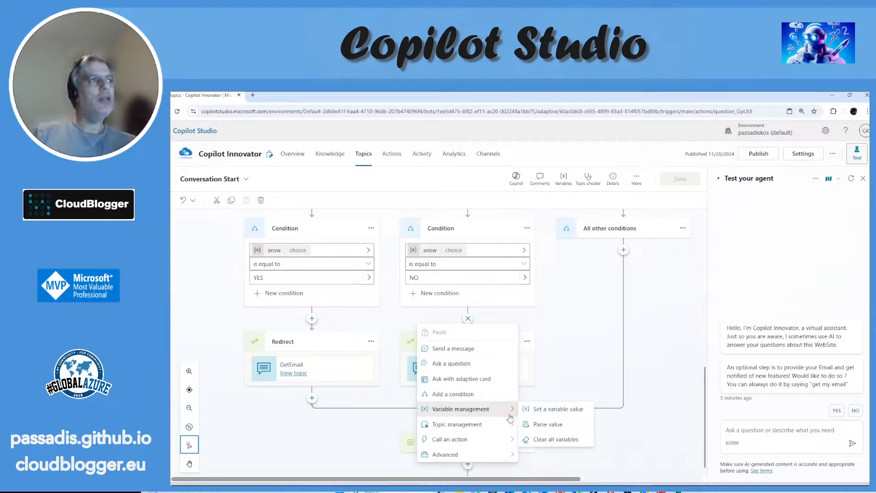
mouse_move(506, 427)
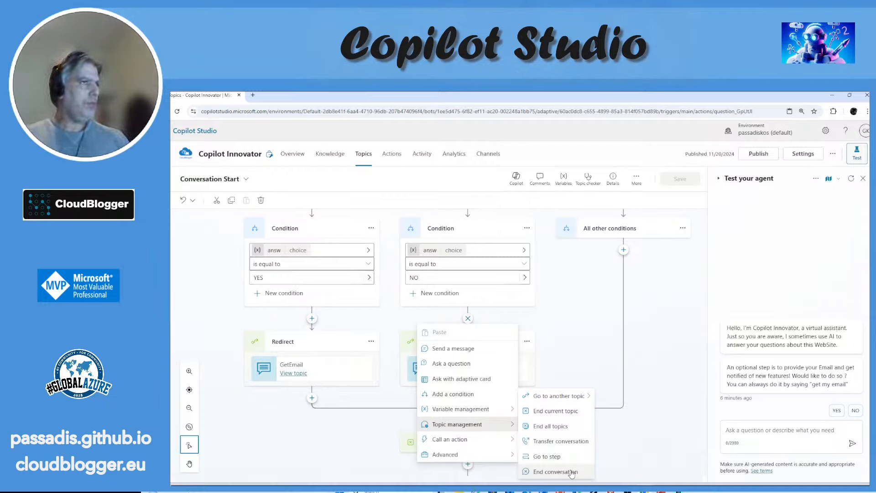
Step: Open the GetEmail topic from the YES branch's redirect and review its trigger description and email question
left_click(295, 374)
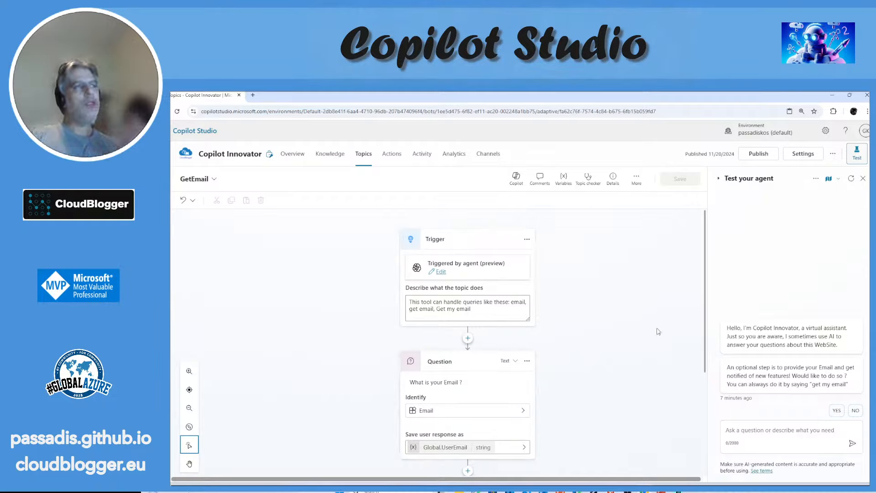
mouse_move(705, 284)
left_mouse_down()
mouse_move(705, 322)
mouse_move(704, 291)
left_mouse_up()
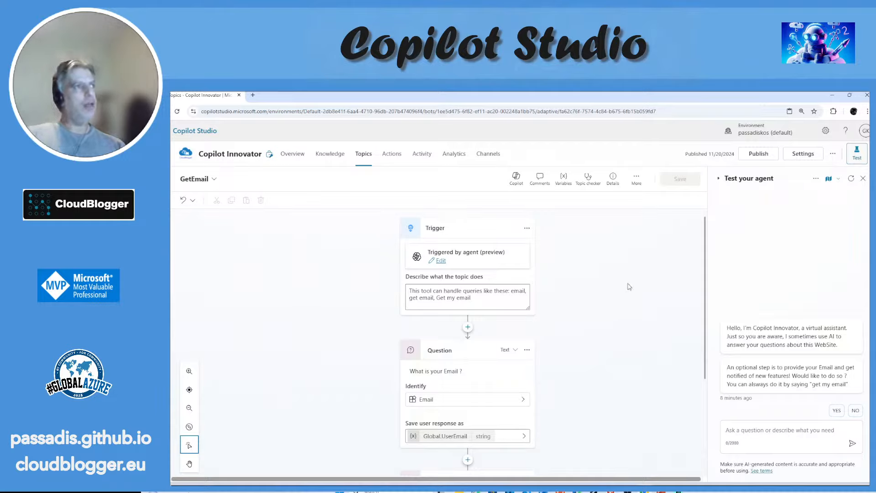
left_click_drag(704, 229, 707, 265)
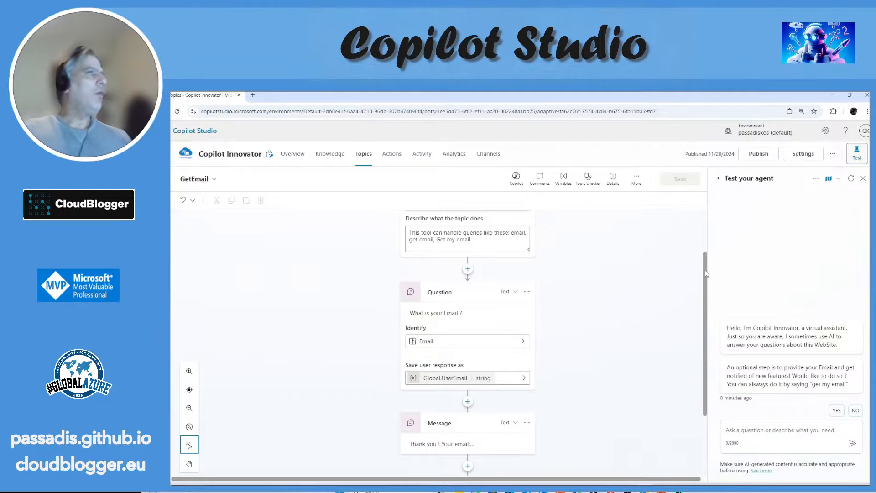
scroll(705, 273, "down", 2)
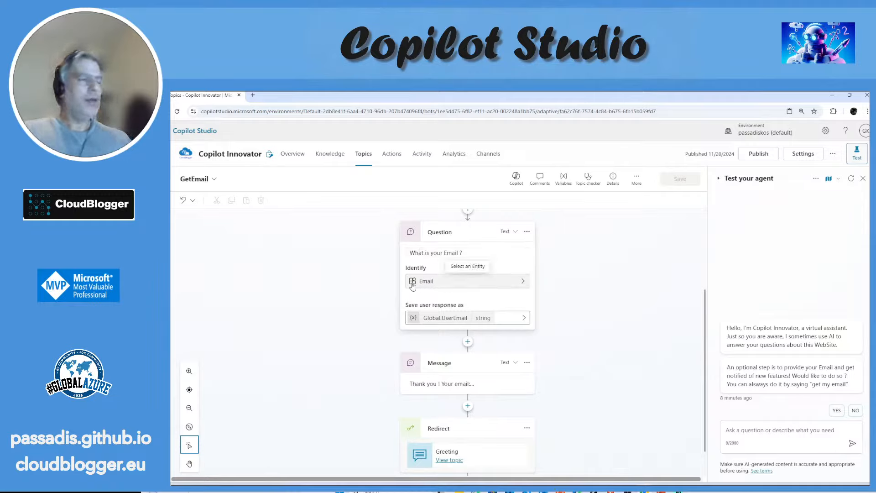
Step: Look through the entities the email question can identify and leave the selection without choosing another one
left_click(521, 285)
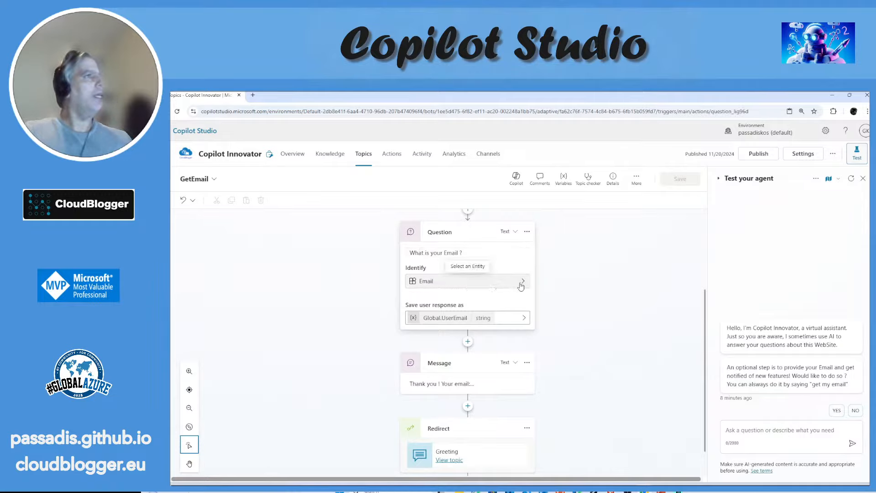
left_click(524, 298)
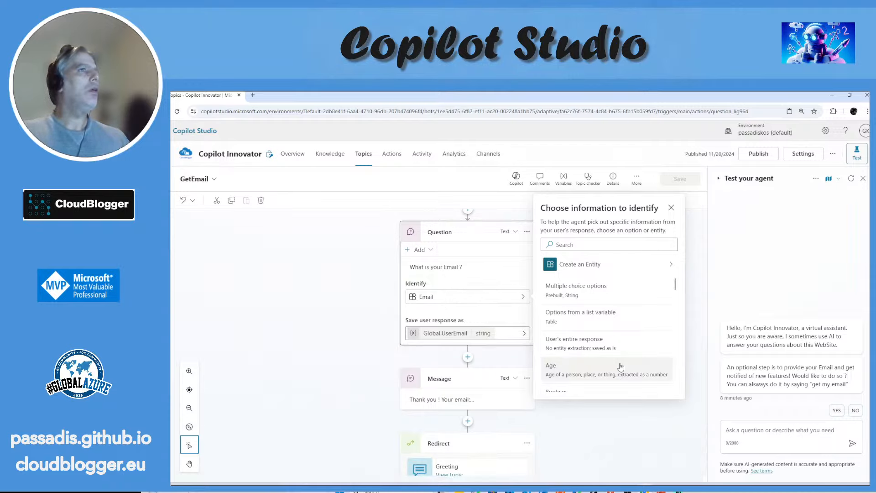
scroll(618, 309, "down", 1)
scroll(618, 309, "down", 3)
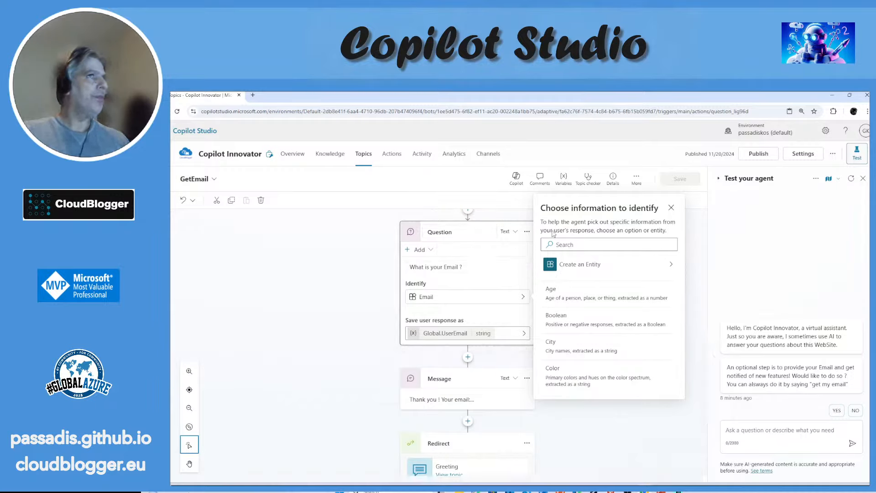
left_click(671, 207)
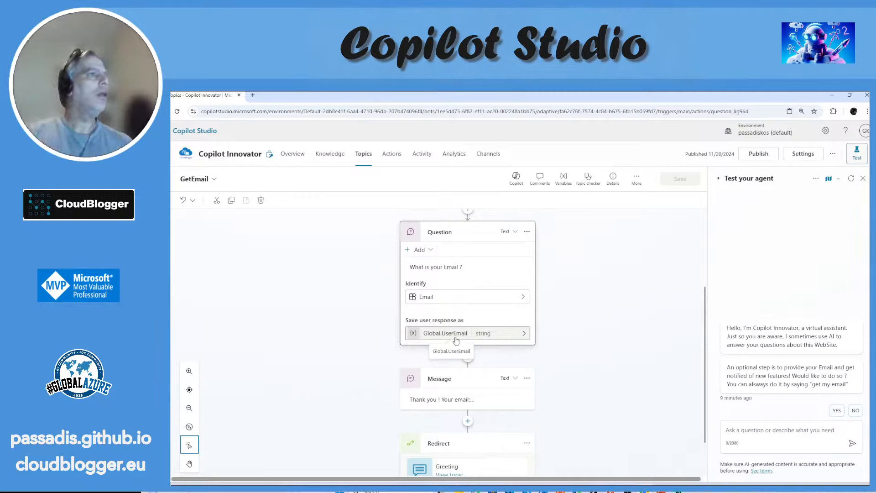
Step: Expand the thank-you message containing Global.UserEmail to read it, and open the Greeting topic from the redirect below it
left_click(479, 400)
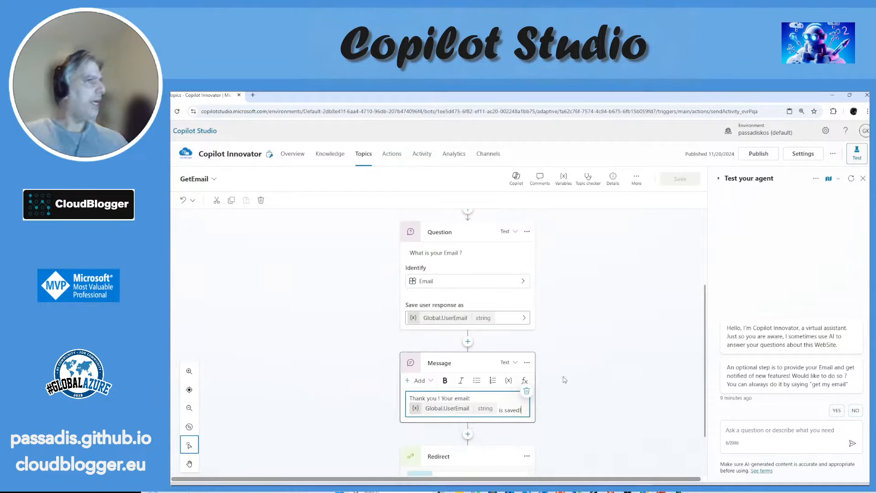
scroll(565, 379, "down", 1)
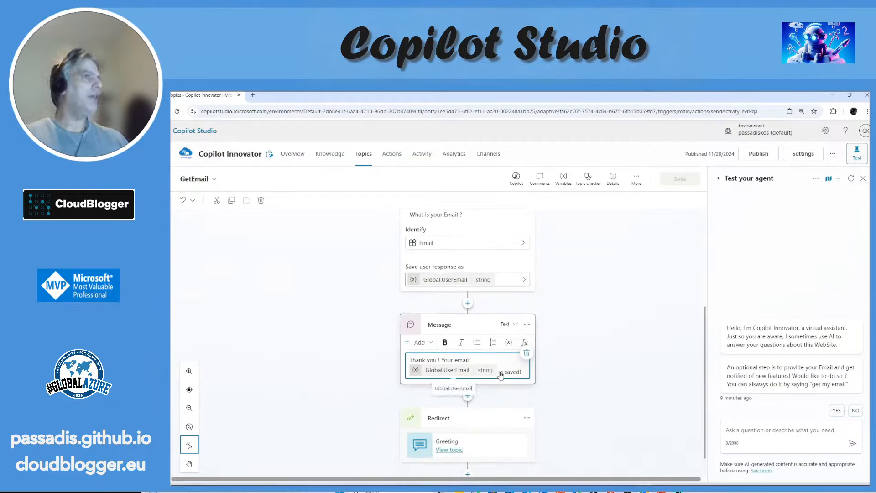
scroll(566, 367, "down", 1)
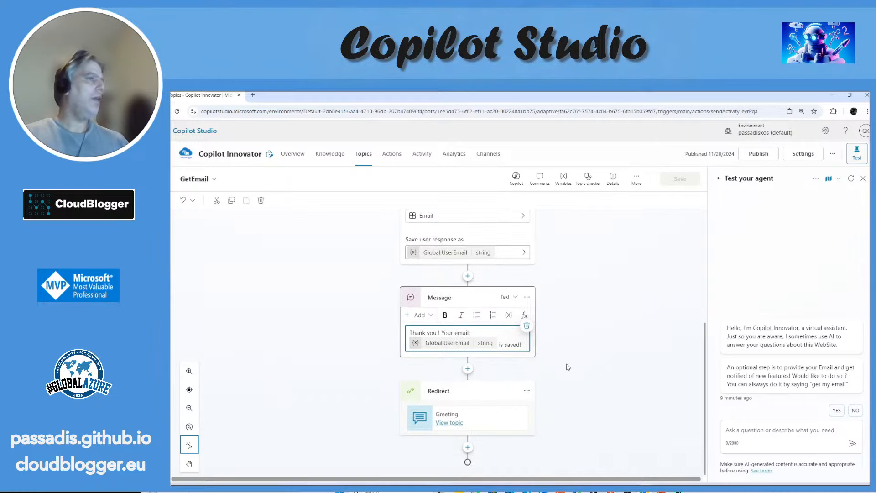
left_click(460, 427)
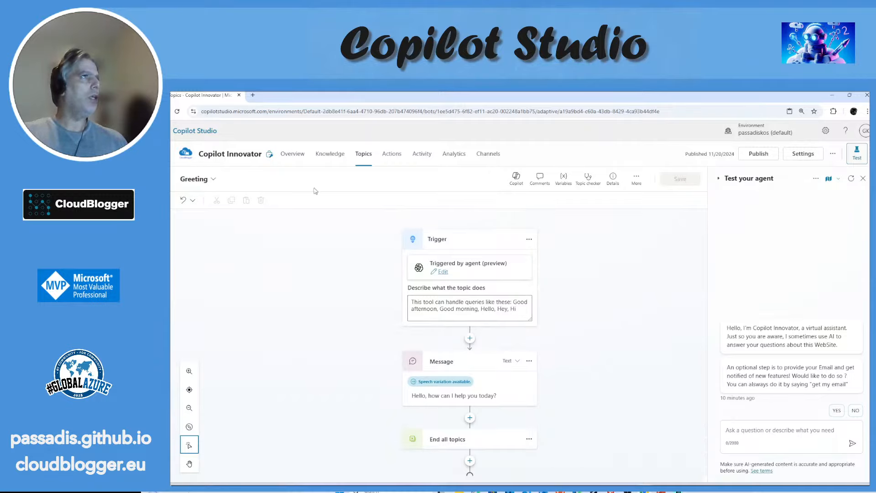
Step: Reopen the Conversation Start topic from the full topics list and follow the NO branch's redirect to the Greeting topic
left_click(364, 155)
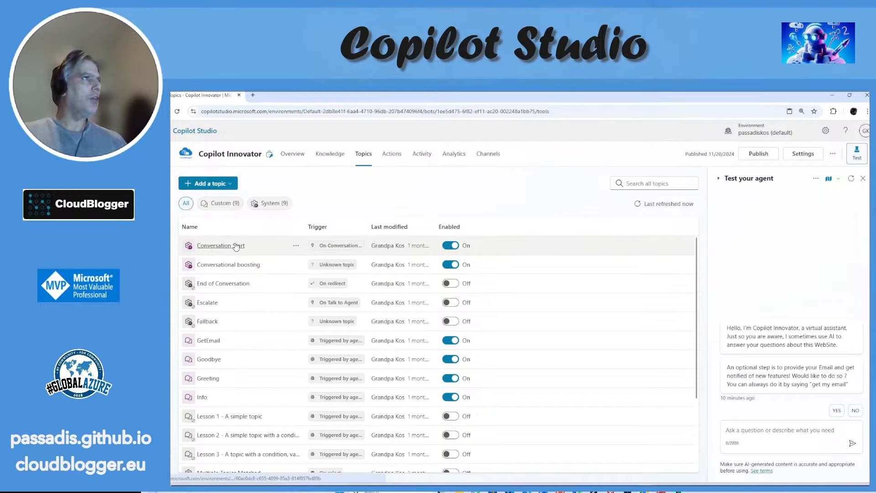
left_click(236, 246)
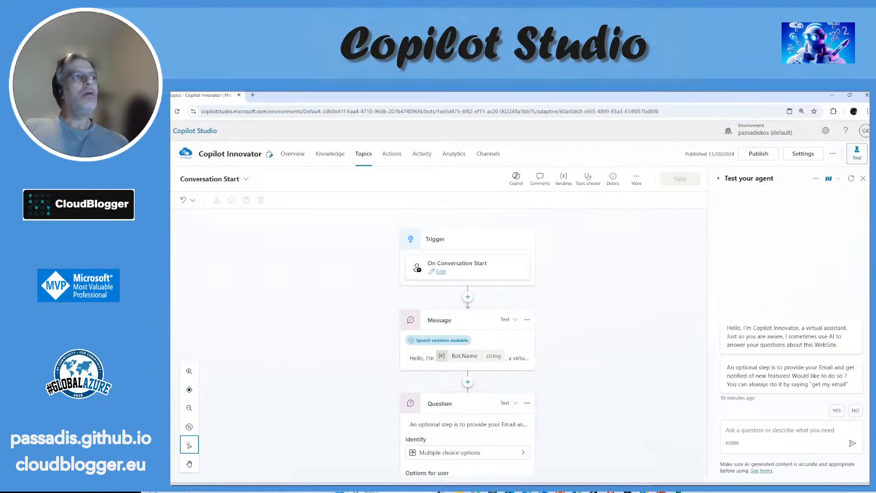
scroll(493, 312, "down", 2)
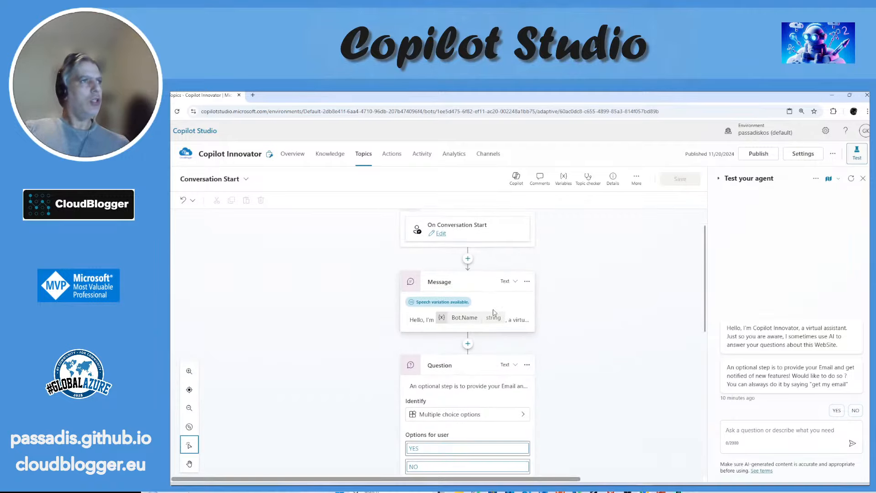
scroll(494, 312, "down", 3)
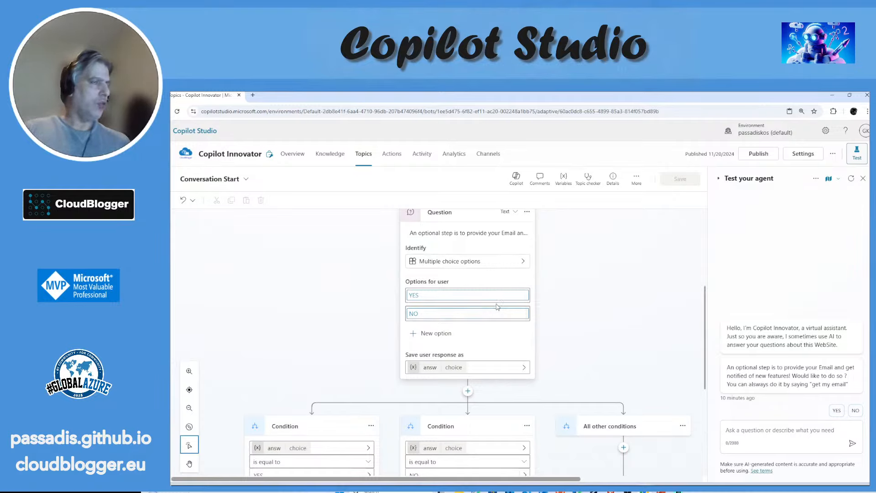
scroll(495, 310, "down", 4)
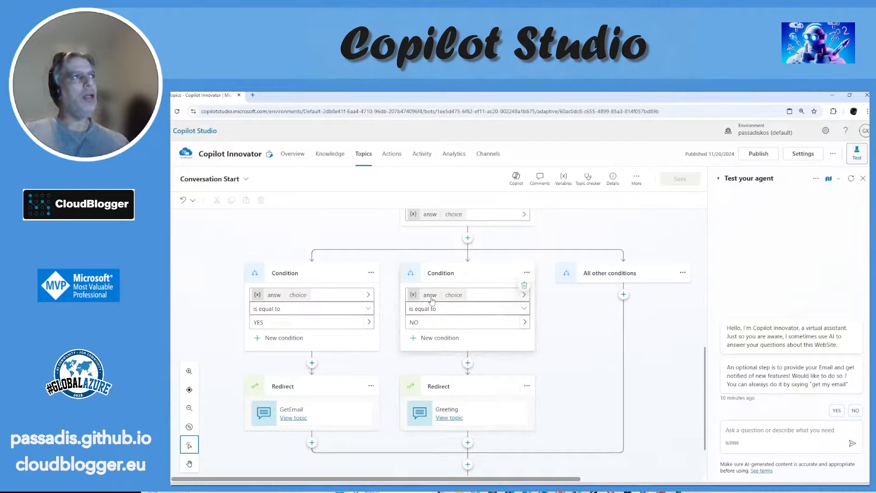
left_click(455, 419)
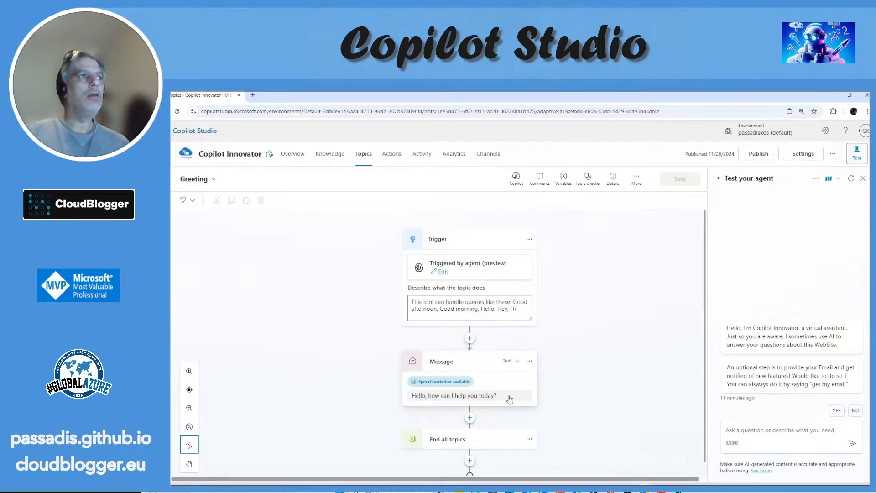
Step: Review the Greeting topic down to its end, and check the agent's public website knowledge sources
scroll(603, 300, "down", 1)
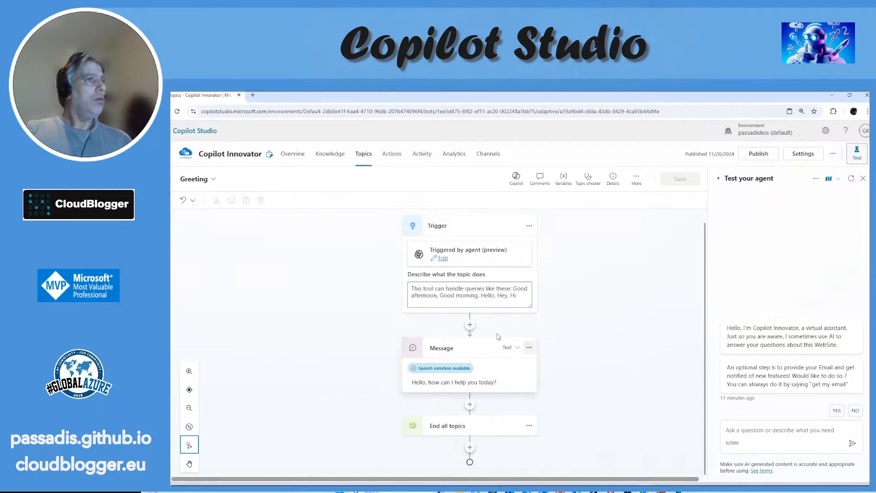
left_click(332, 155)
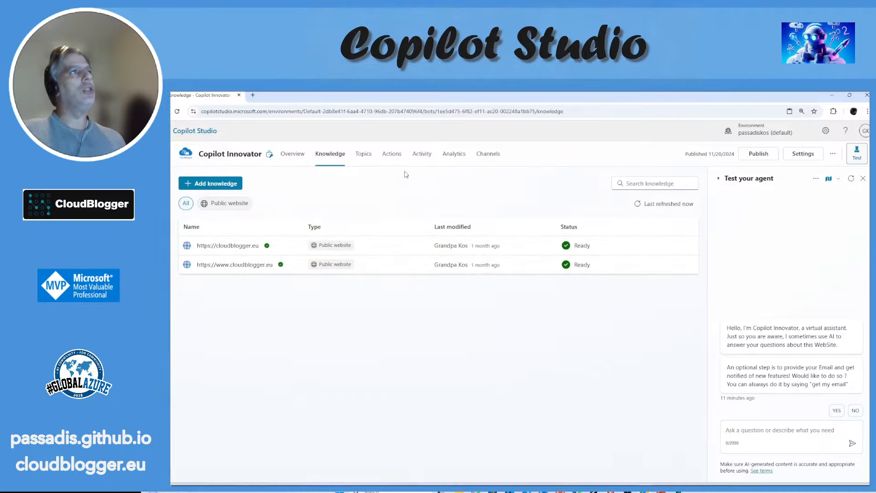
left_click(388, 156)
Step: Look through the full topics list, then open the Conversational boosting topic and dismiss its introductory dialog
left_click(369, 156)
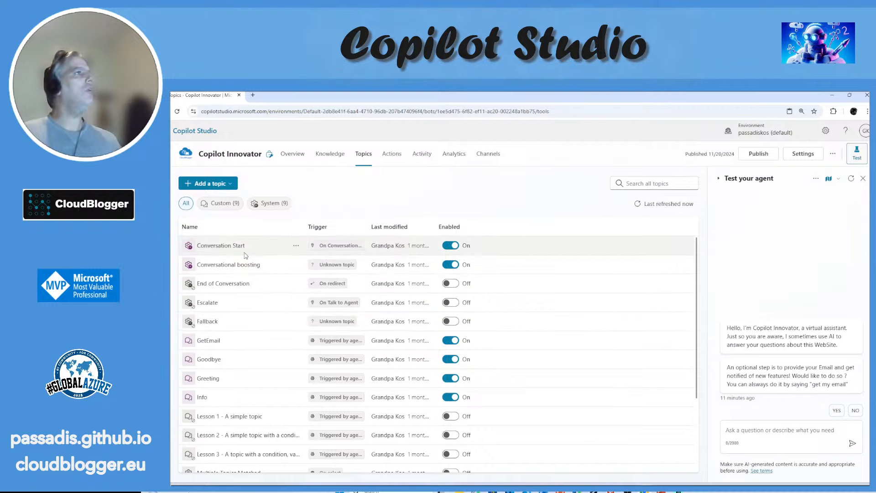
scroll(252, 316, "down", 3)
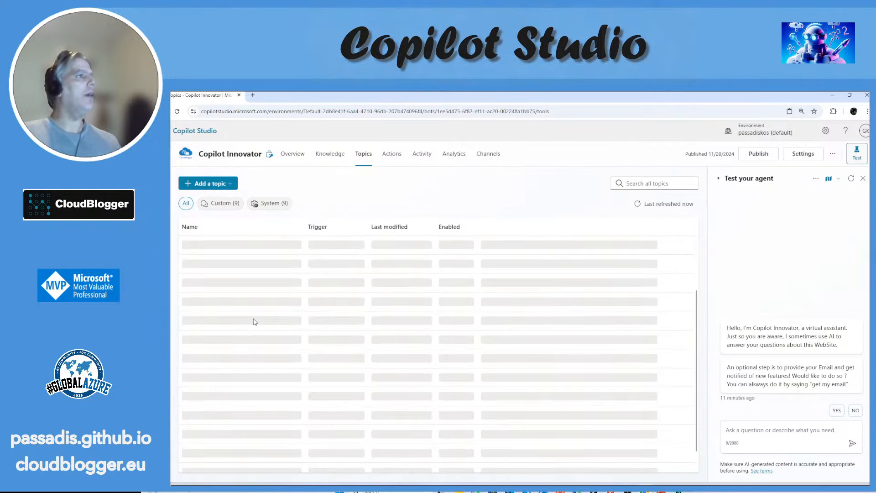
scroll(256, 336, "down", 3)
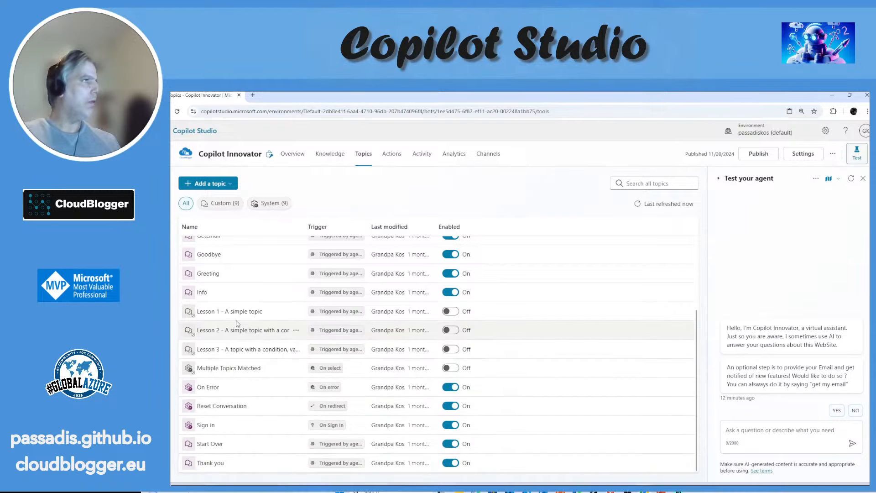
scroll(241, 323, "up", 3)
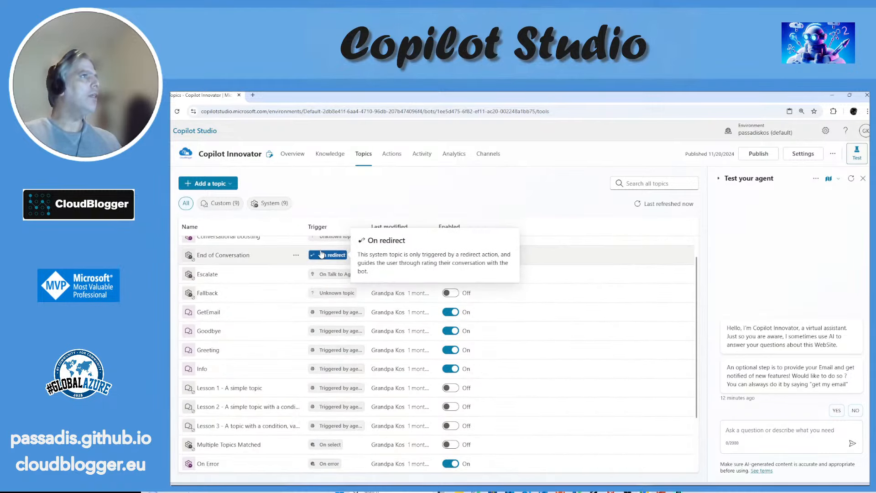
scroll(229, 296, "up", 1)
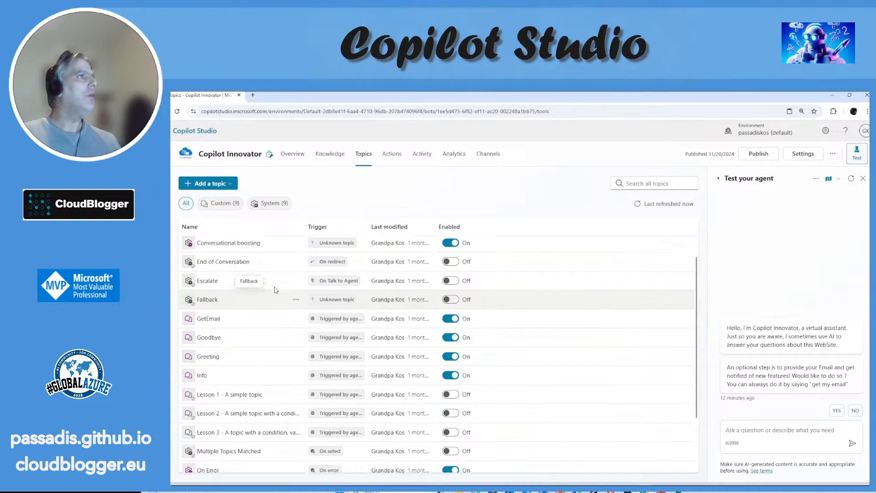
left_click(219, 265)
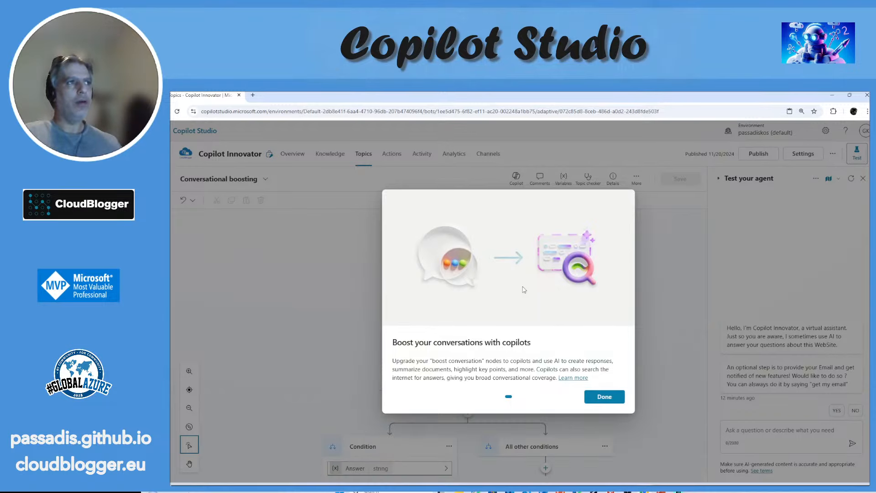
left_click(587, 397)
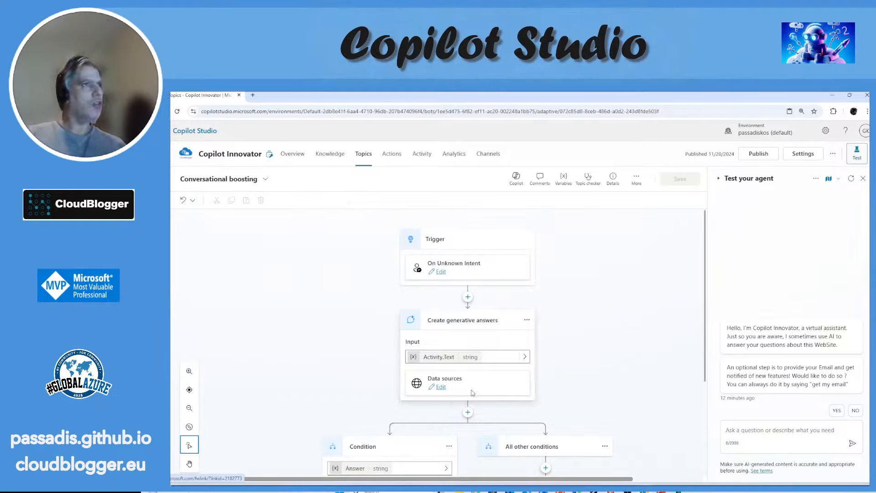
Step: Check the variables available for the generative answers input without choosing one, and review the condition branches below it
left_click(525, 358)
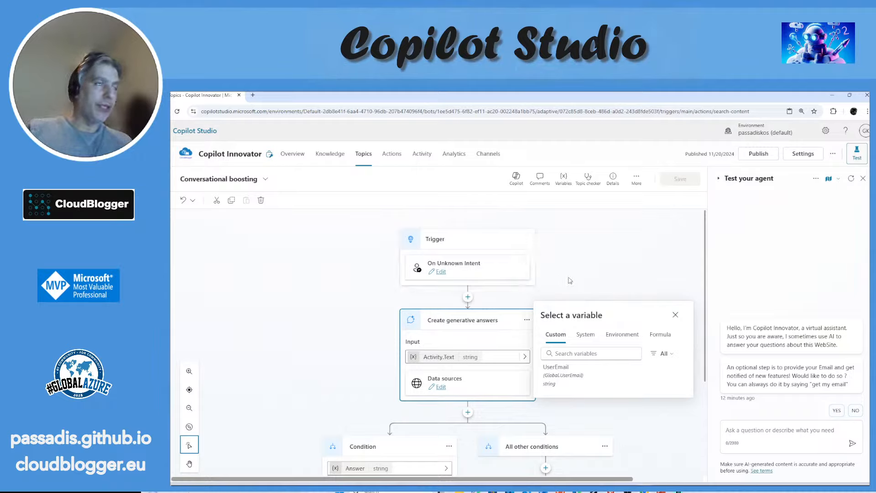
left_click(675, 315)
scroll(536, 295, "down", 5)
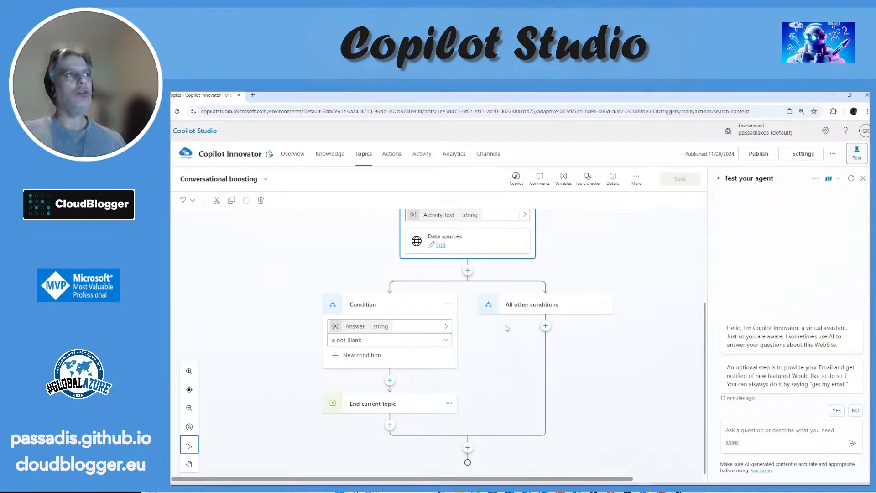
scroll(484, 290, "up", 1)
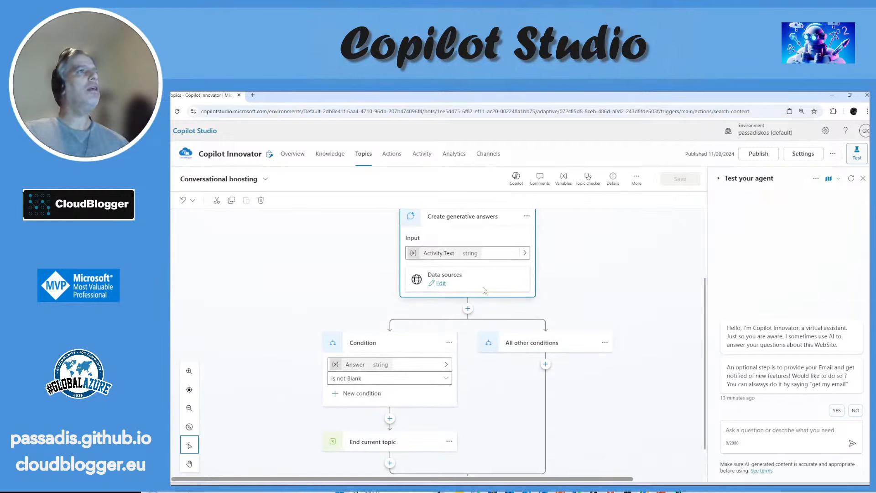
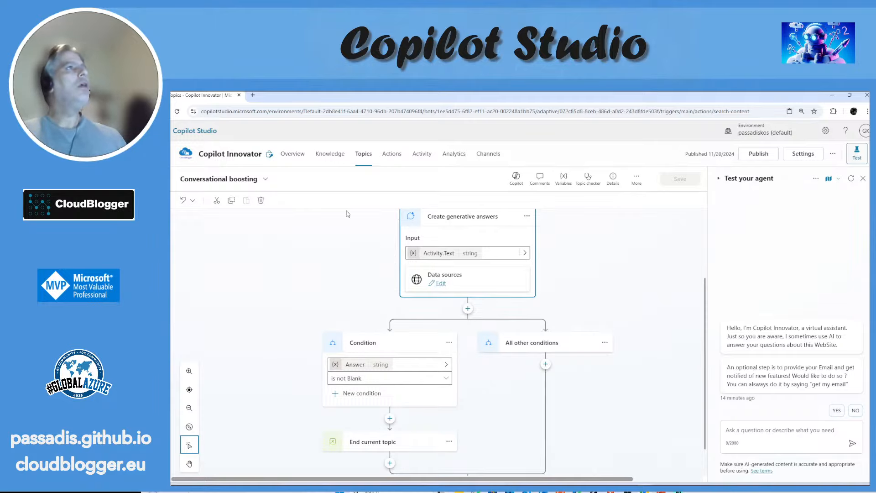
Step: Reopen the Conversational boosting topic from the full topics list and review its flow down to the end
left_click(369, 153)
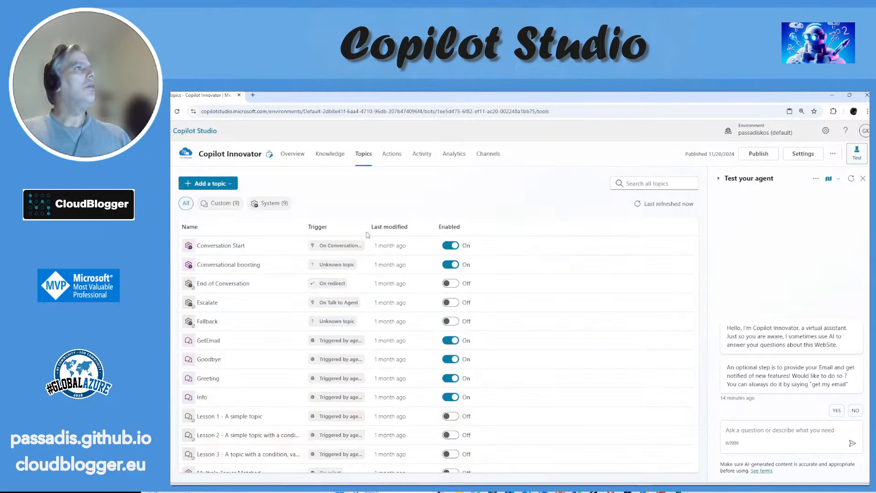
left_click(235, 267)
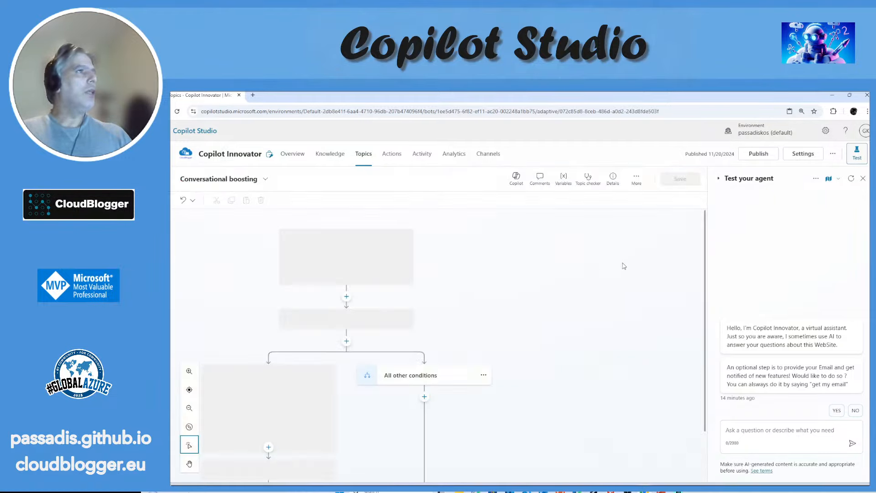
scroll(635, 248, "down", 3)
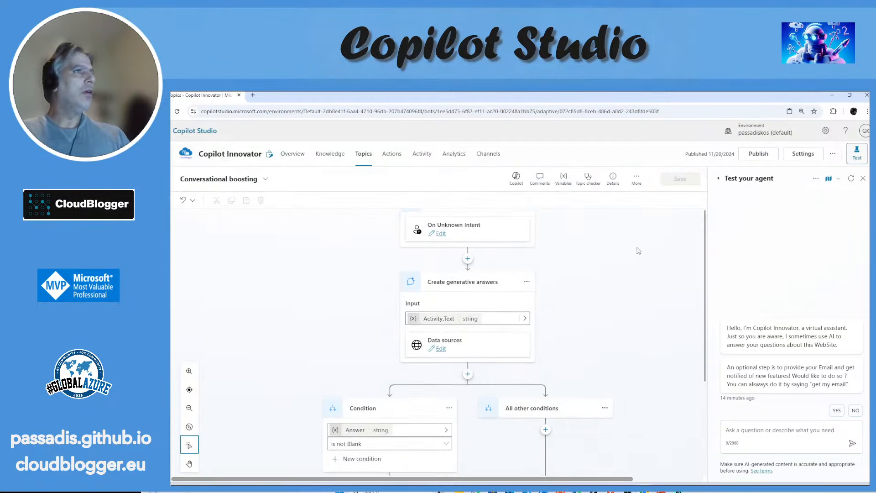
scroll(637, 252, "down", 1)
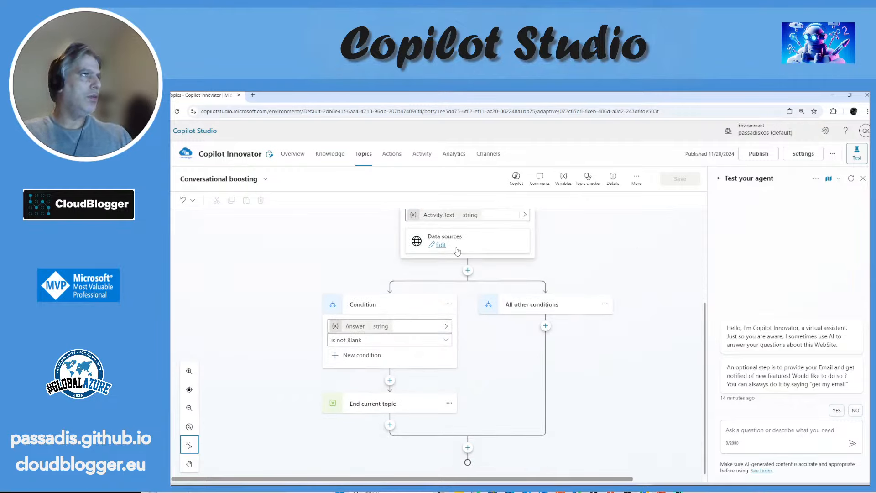
Step: Open the Goodbye topic from the full topics list and review its trigger, end-of-conversation question and condition branches
left_click(366, 164)
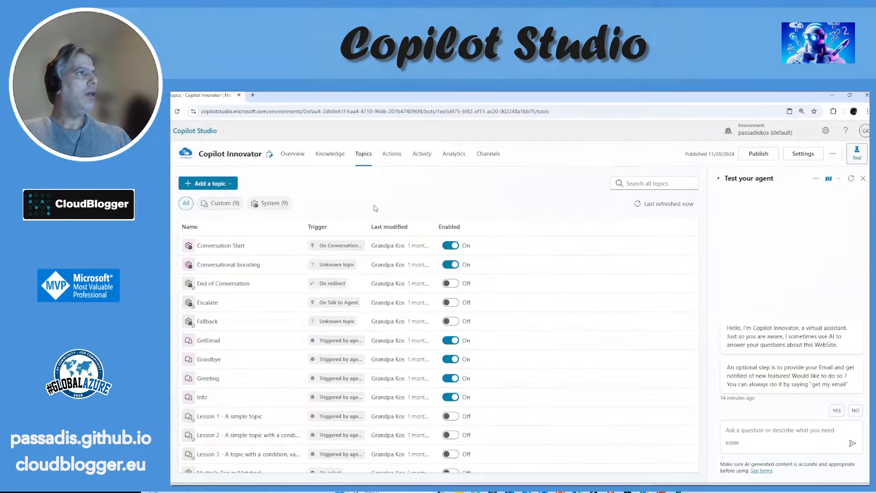
left_click(215, 363)
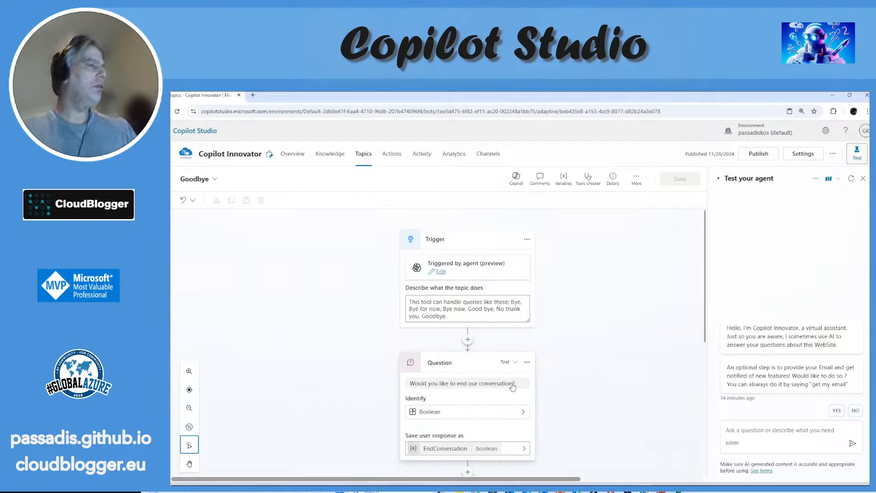
scroll(558, 285, "down", 5)
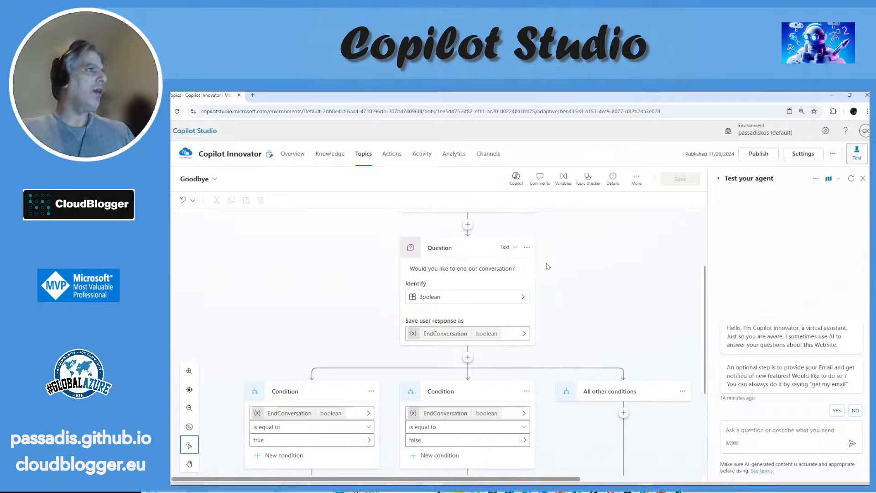
scroll(551, 273, "down", 3)
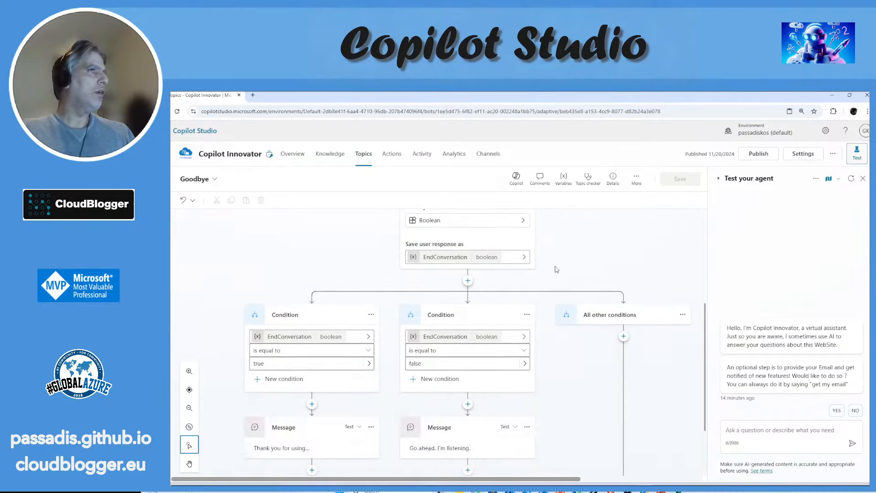
scroll(556, 269, "down", 1)
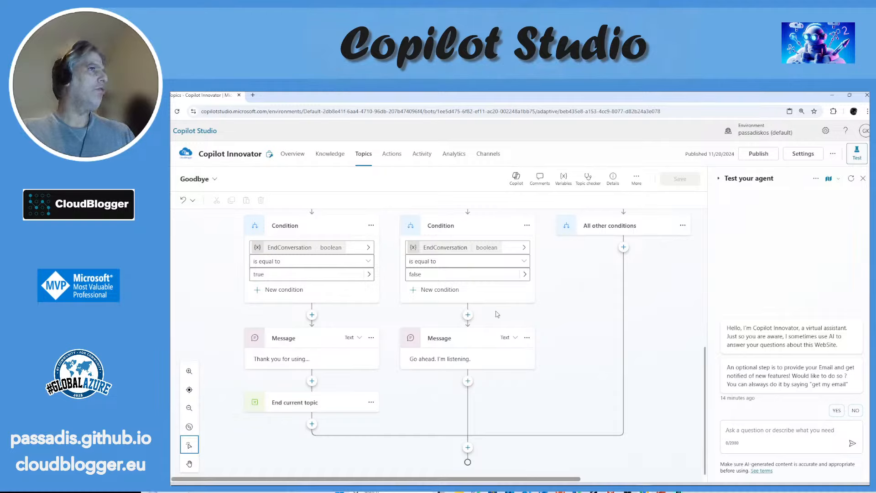
scroll(379, 286, "up", 5)
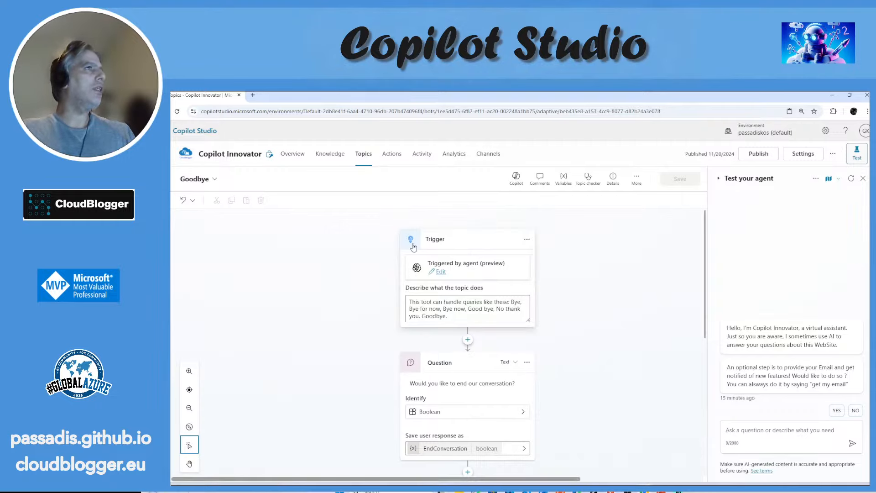
Step: Open the Greeting topic from the full topics list to check its flow, and return to the list
left_click(363, 153)
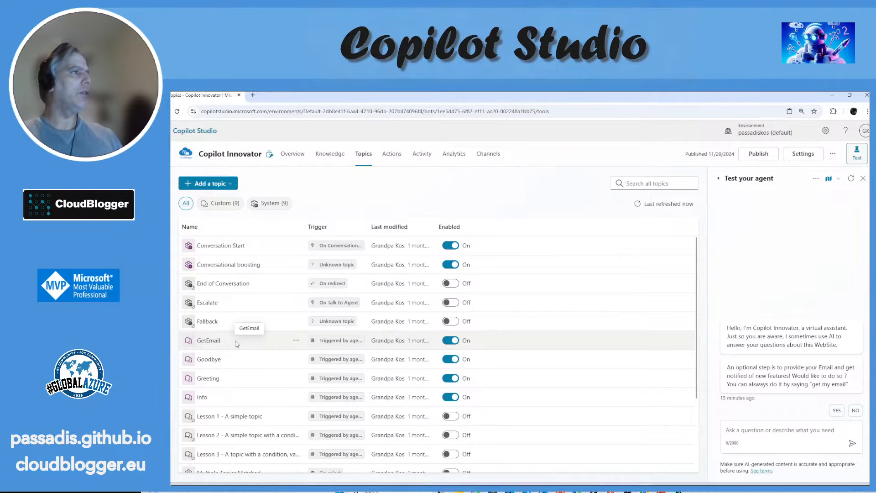
left_click(213, 378)
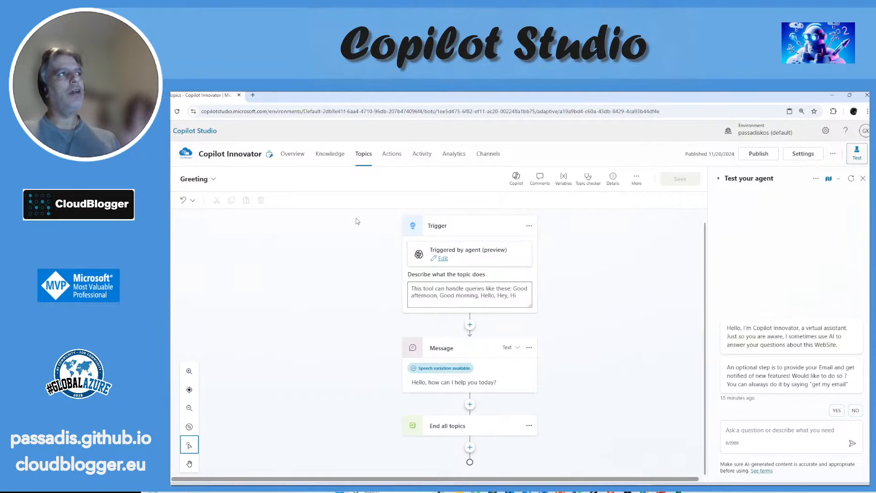
left_click(370, 162)
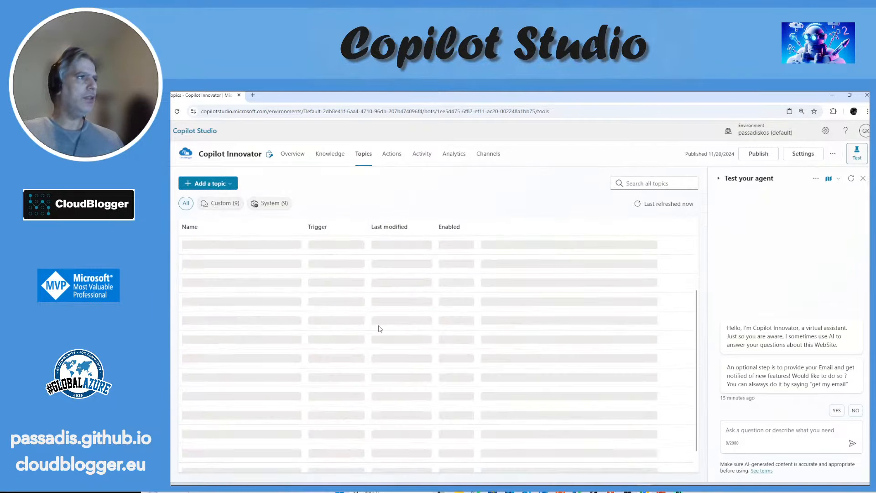
Step: Open the On Error topic and inspect the full error message under its condition branch and the nodes that follow
scroll(377, 329, "down", 3)
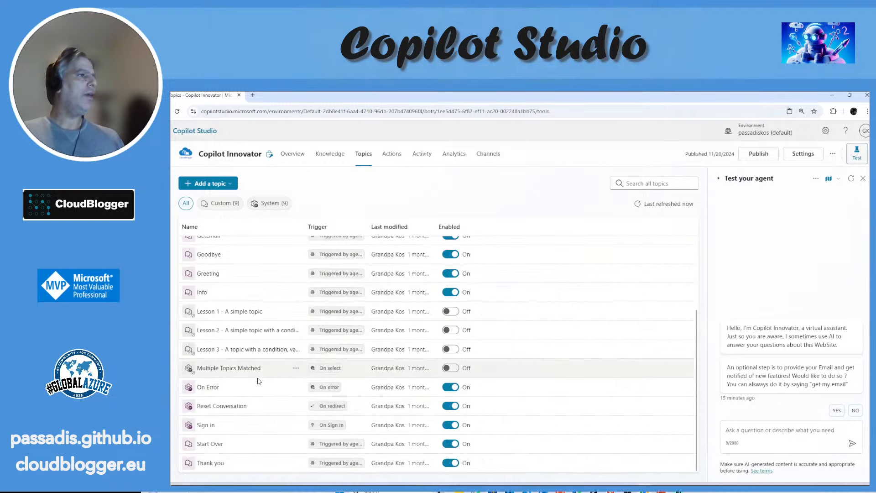
left_click(213, 391)
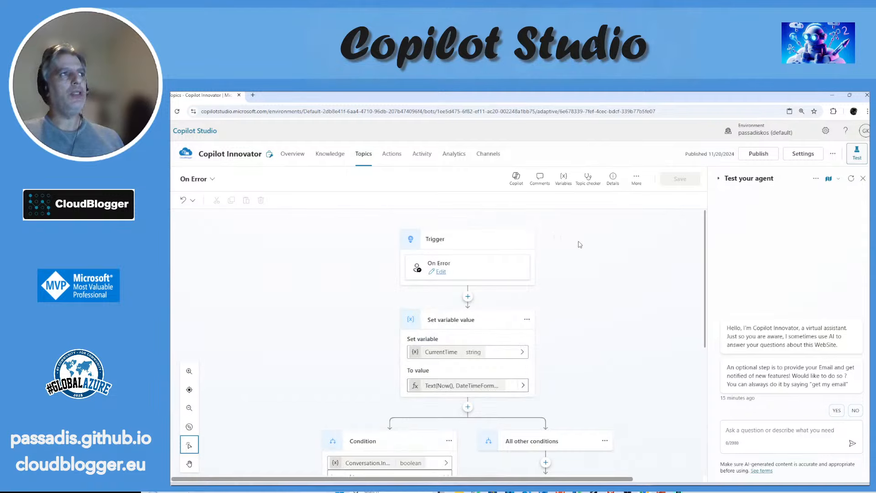
scroll(596, 247, "down", 3)
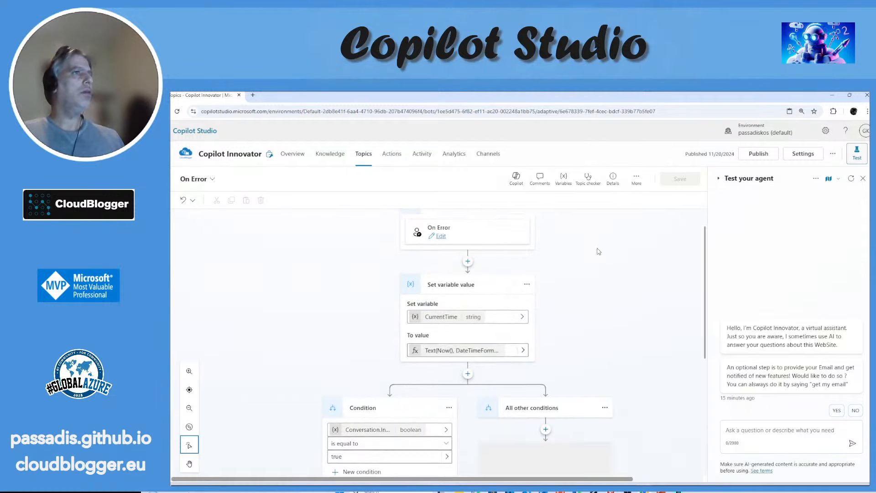
scroll(597, 251, "down", 1)
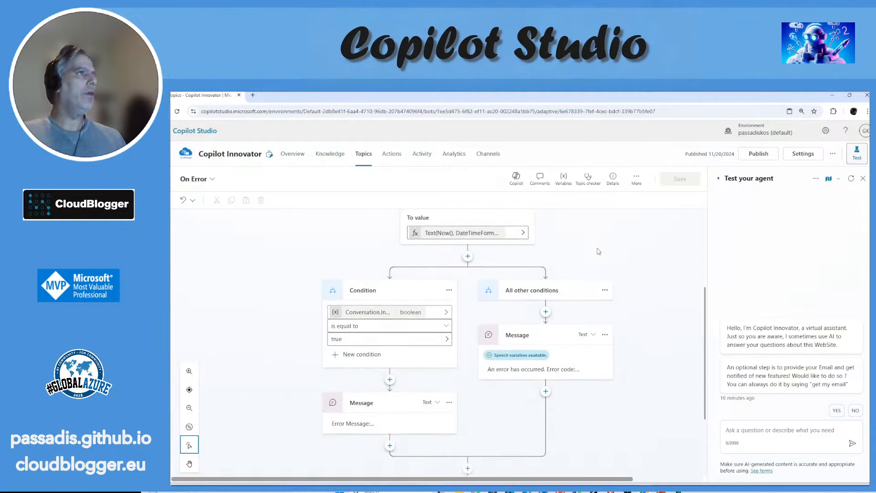
left_click(366, 428)
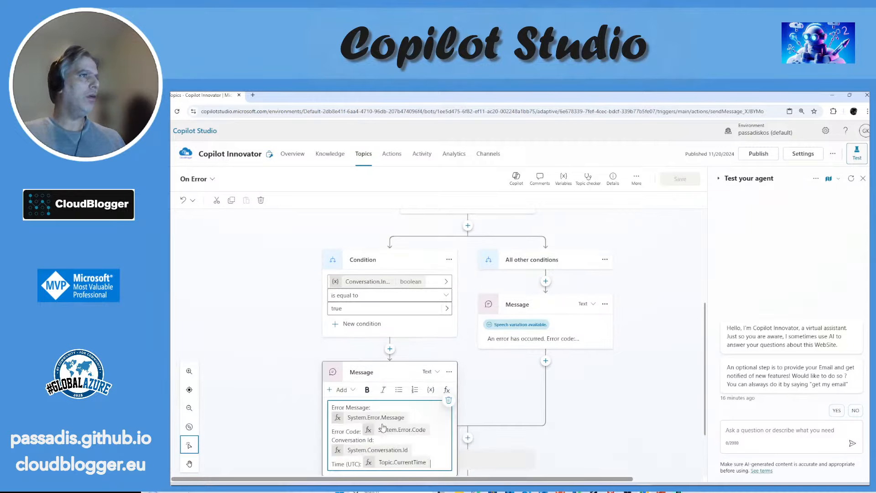
scroll(436, 406, "down", 3)
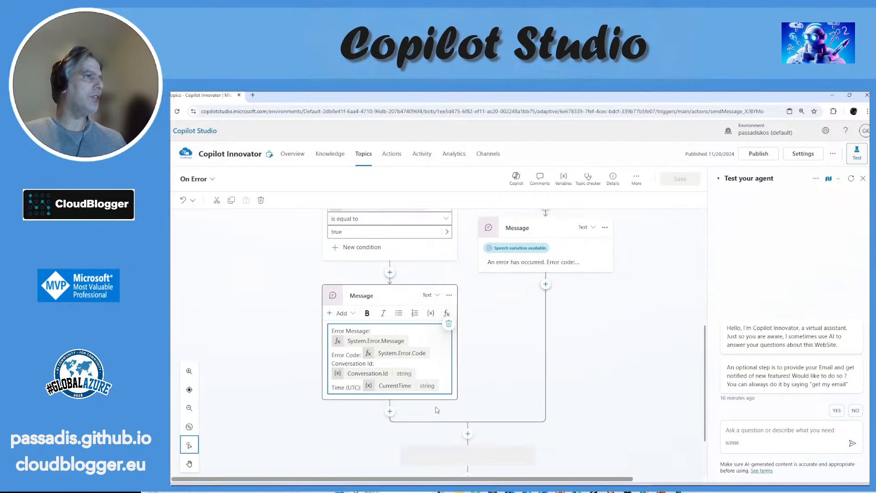
scroll(432, 399, "down", 2)
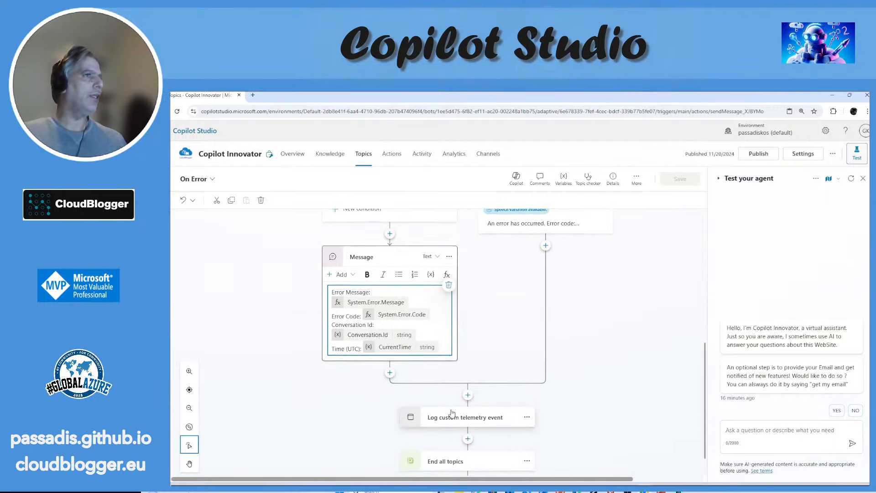
Step: Go through the On Error flow again from its trigger to the End all topics node
scroll(557, 388, "up", 12)
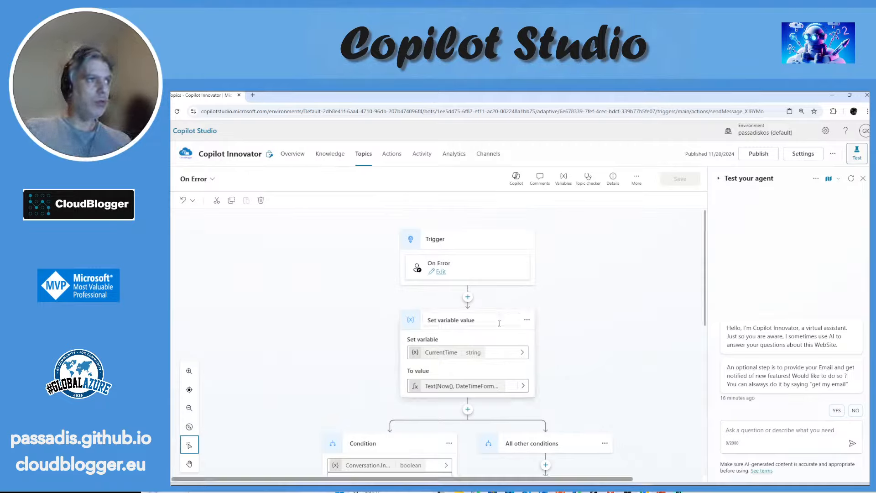
scroll(500, 326, "down", 3)
scroll(500, 326, "down", 3)
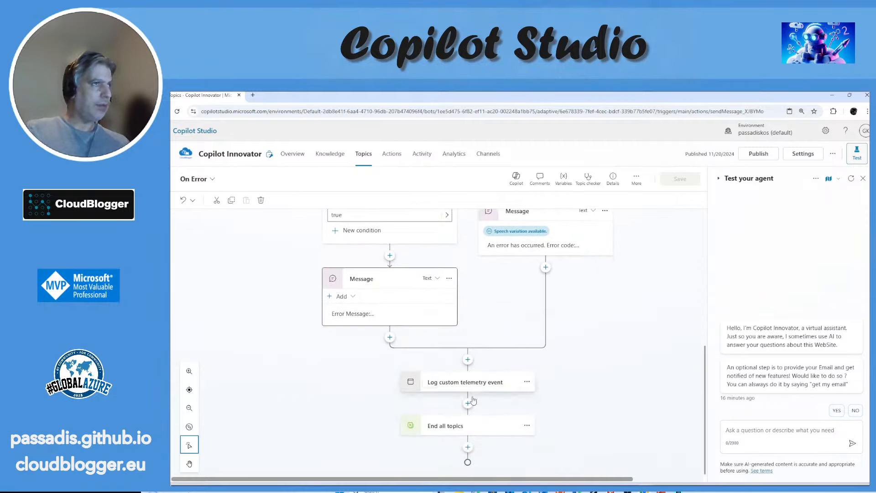
scroll(482, 232, "up", 5)
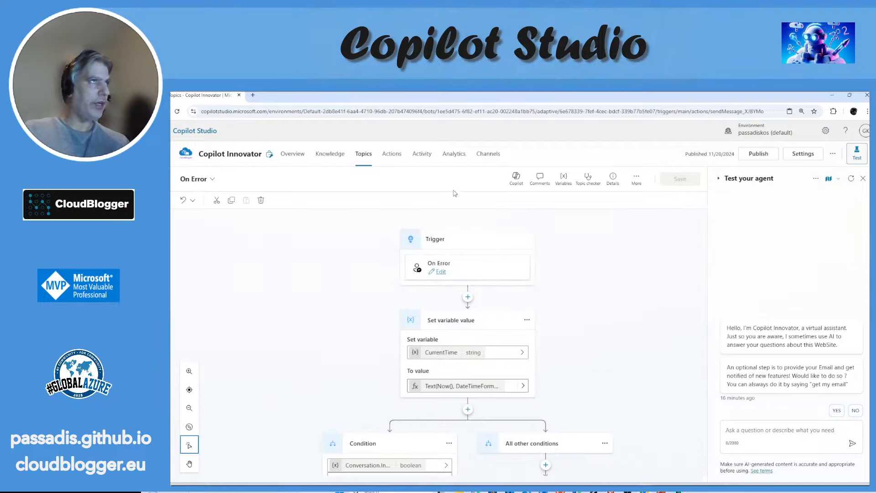
Step: Open the Reset Conversation topic from the full topics list to check its nodes, and return to the list
left_click(368, 154)
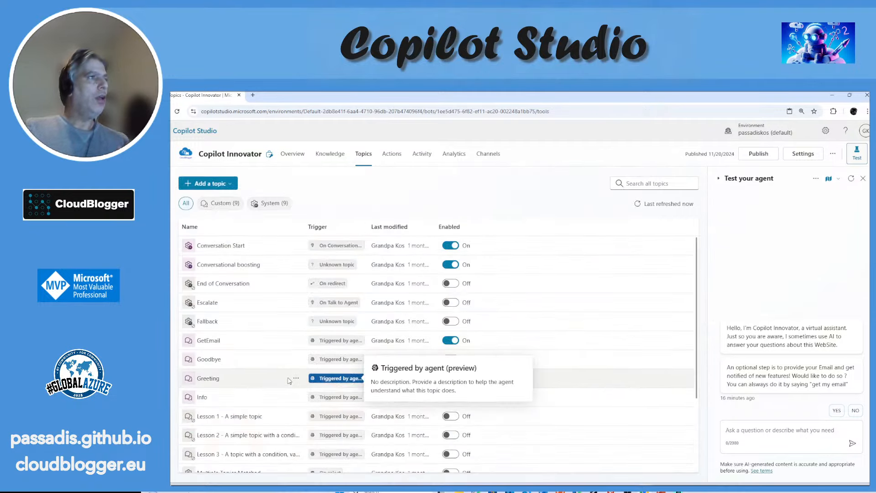
scroll(262, 401, "down", 3)
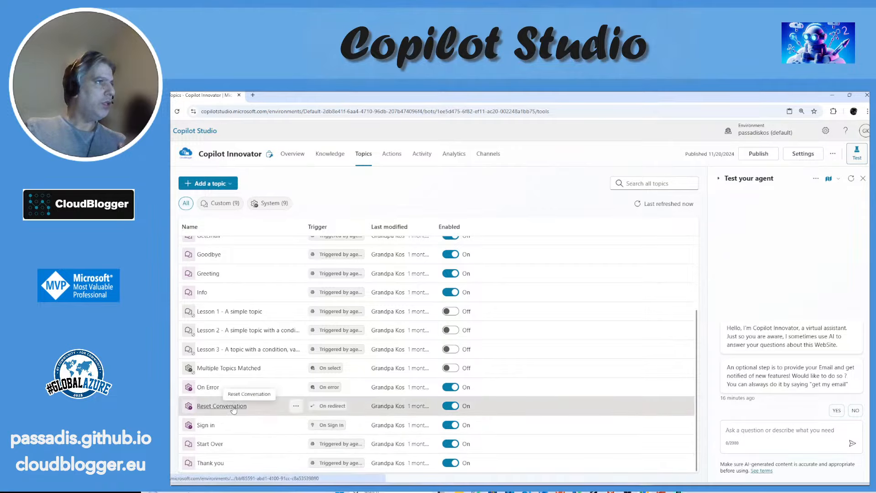
left_click(234, 405)
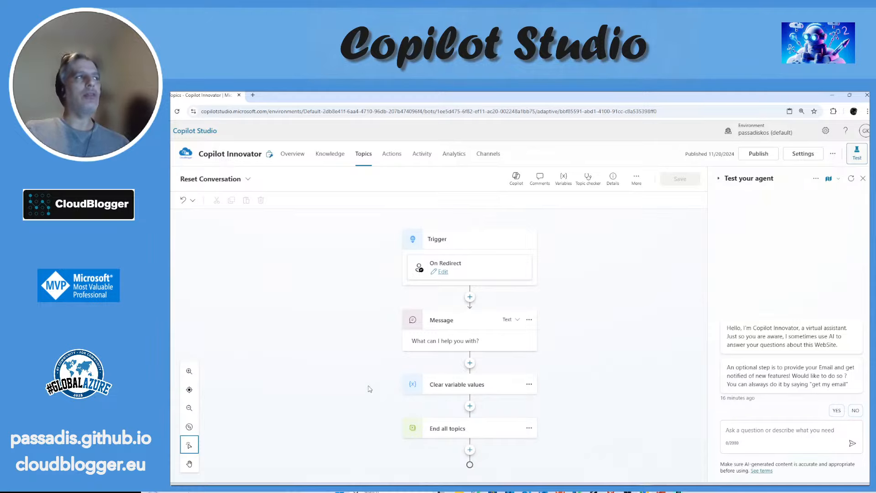
left_click(364, 155)
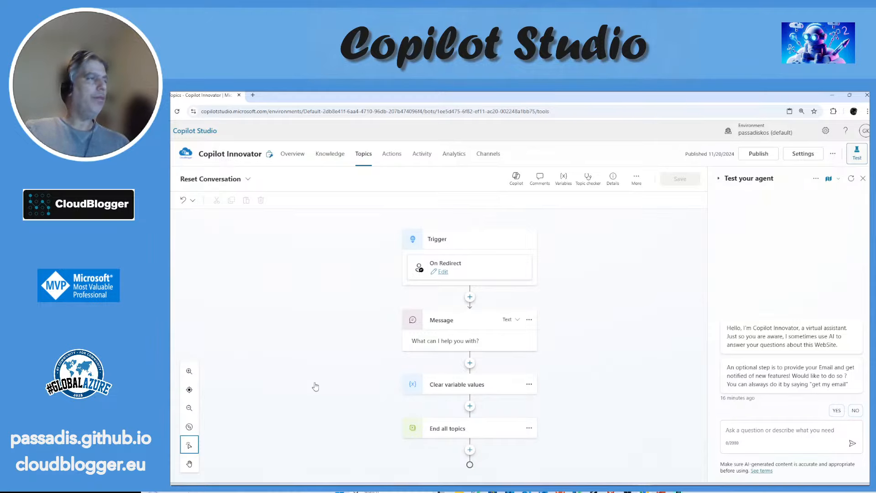
Step: Open the Info topic, expand its message node to read the full text, and return to the topics list
scroll(253, 381, "down", 2)
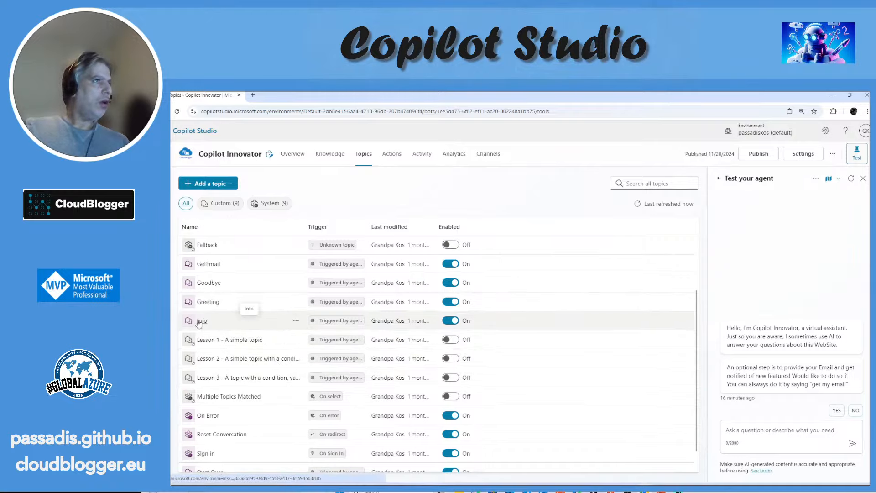
left_click(201, 320)
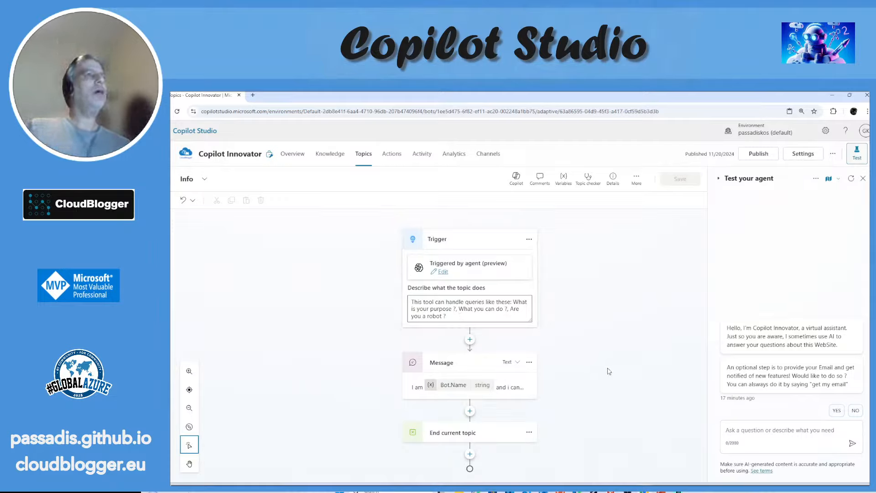
left_click(505, 392)
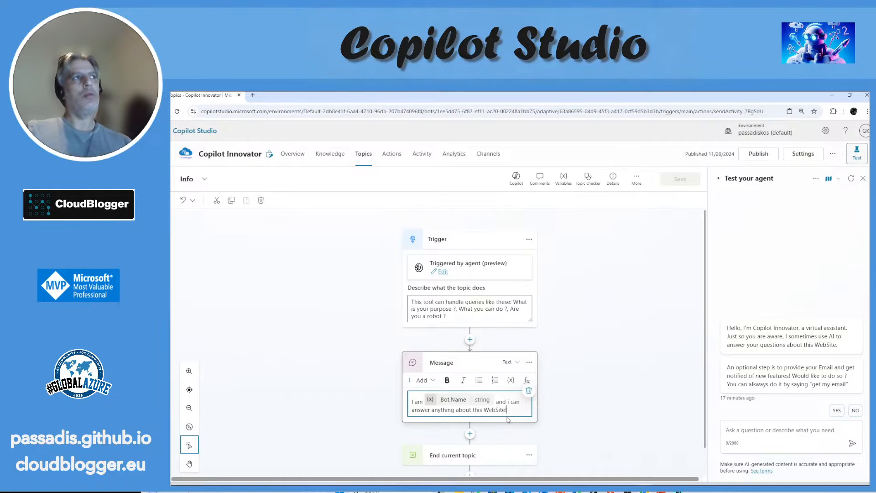
left_click(364, 156)
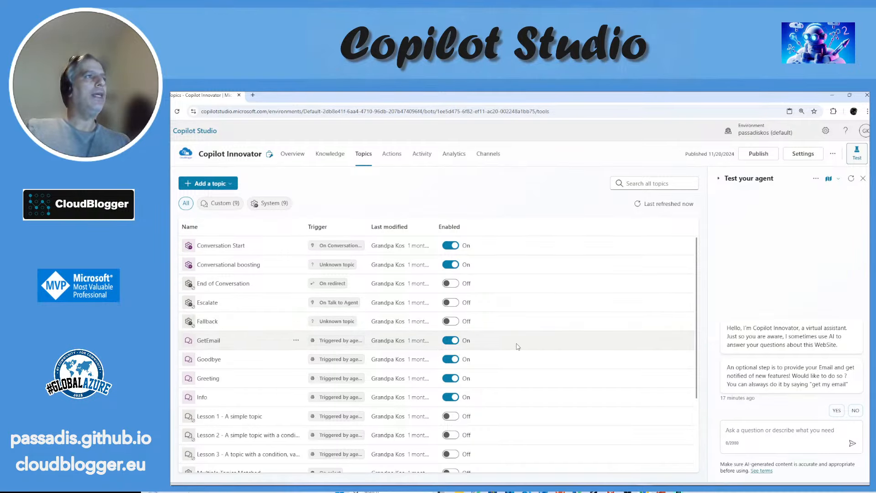
Step: Open the Thank you topic to check its trigger description and reply message, and return to the topics list
scroll(517, 346, "down", 2)
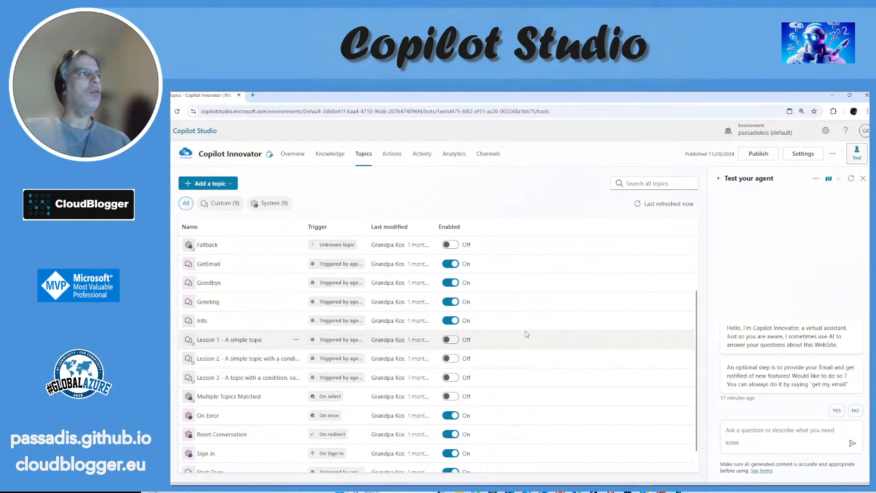
scroll(524, 338, "down", 1)
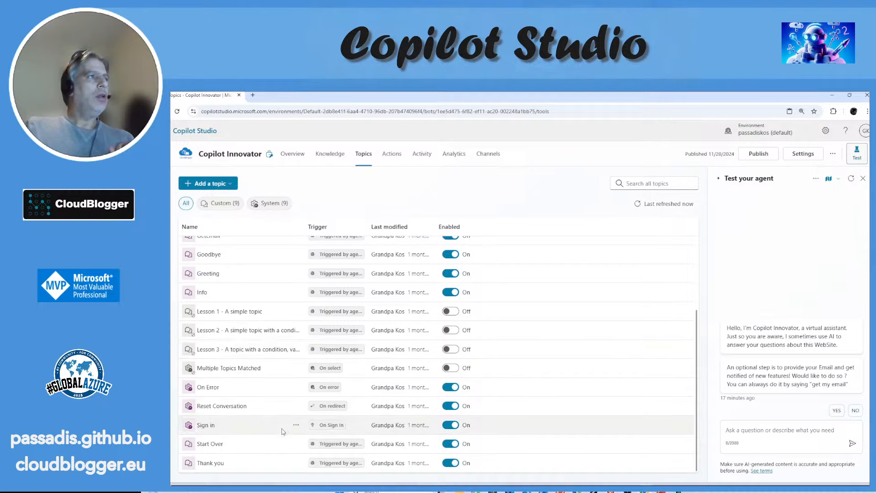
left_click(218, 463)
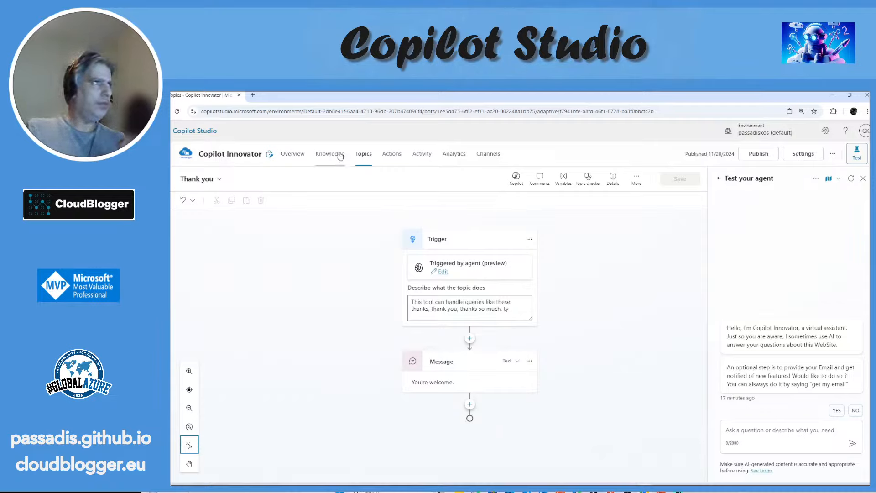
left_click(361, 157)
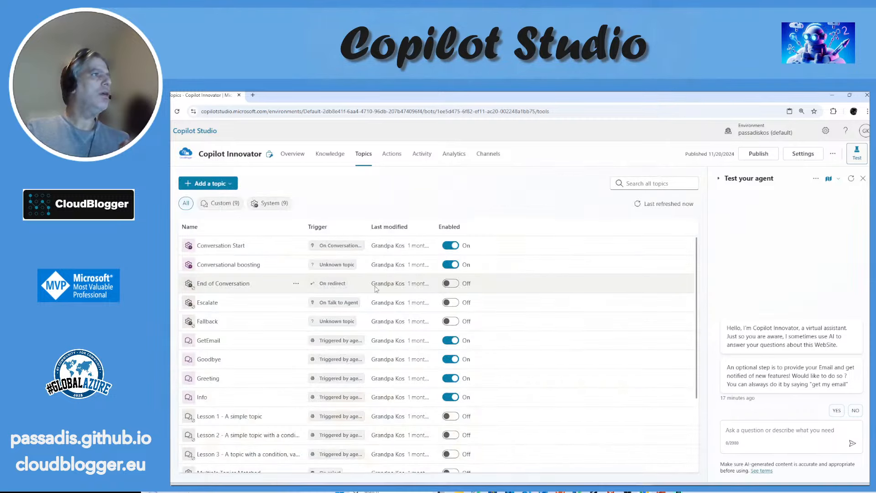
Step: Open the Sign in topic and go through its flow from the trigger to the Authenticate node's variables
scroll(349, 304, "down", 3)
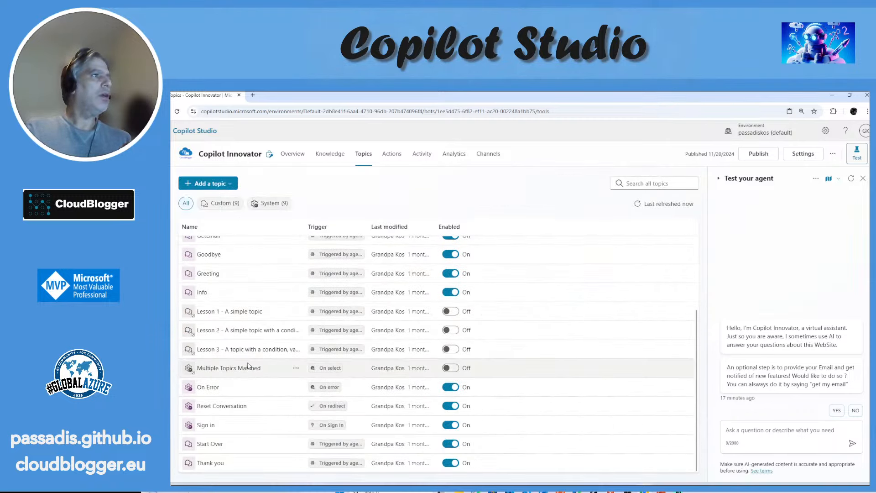
left_click(205, 425)
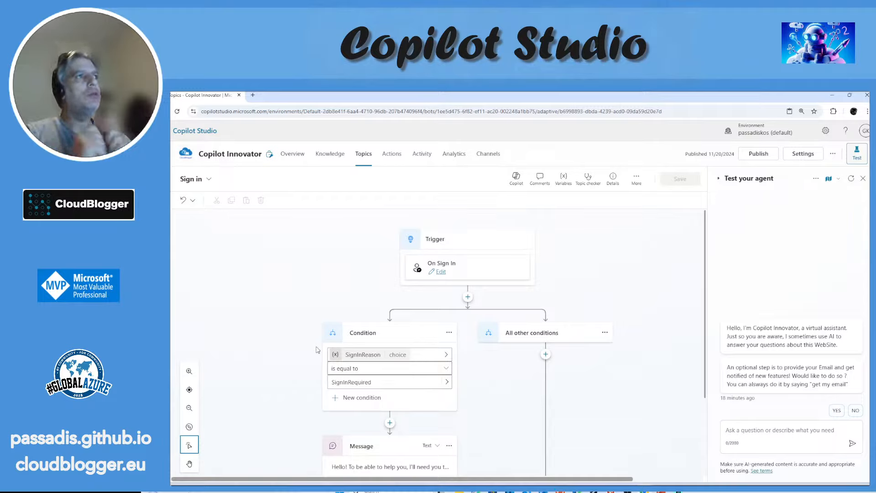
scroll(426, 333, "down", 2)
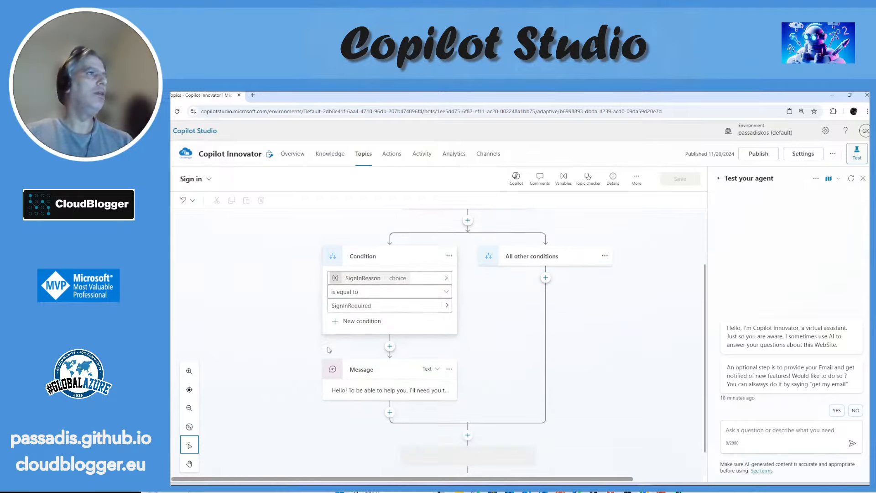
scroll(497, 307, "down", 7)
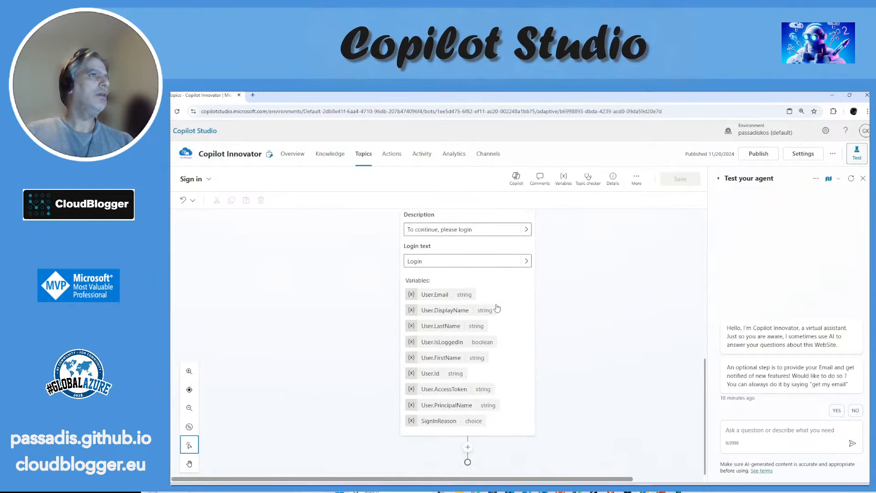
scroll(575, 302, "up", 3)
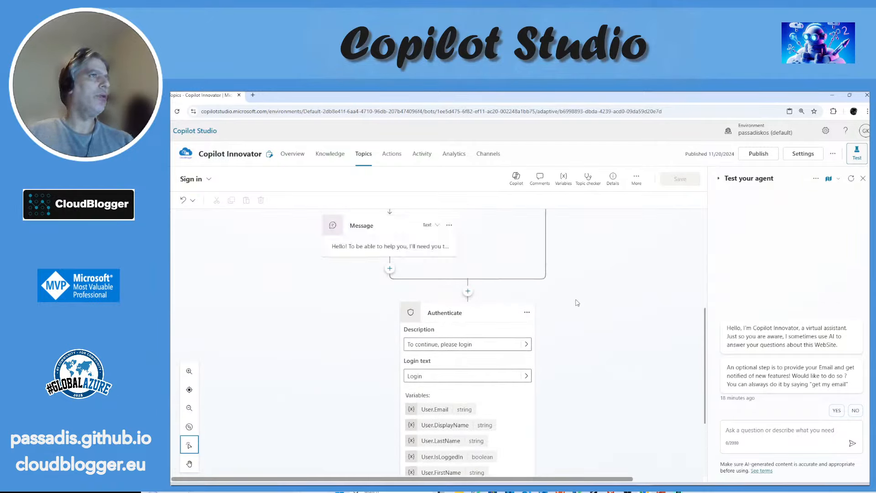
scroll(438, 340, "down", 3)
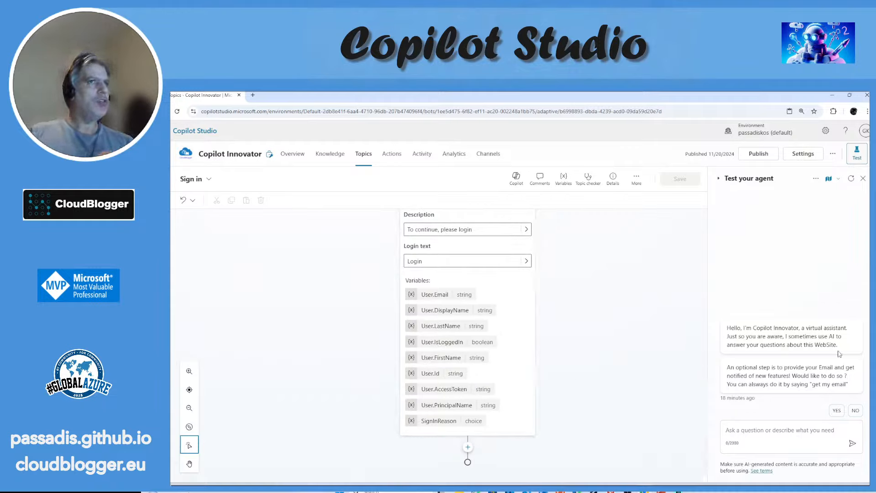
Step: Answer NO to the e-mail prompt in the test chat and ask the agent "Are you a robot ?"
left_click(788, 428)
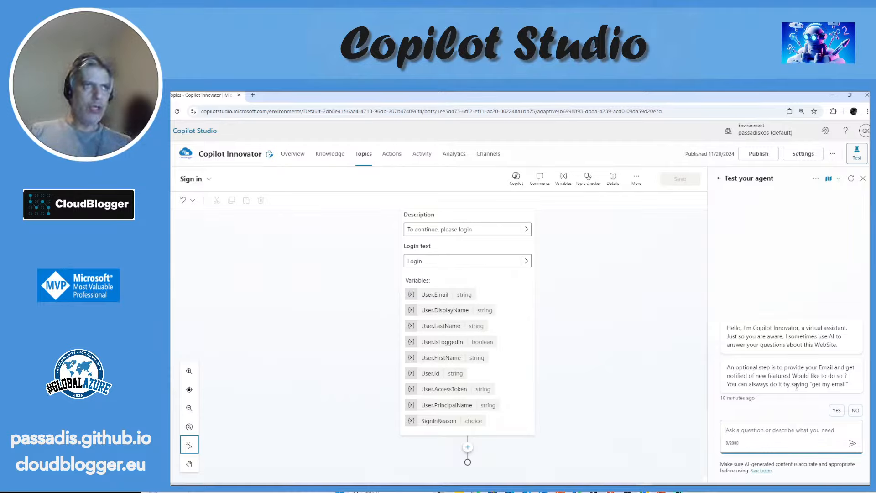
left_click(854, 410)
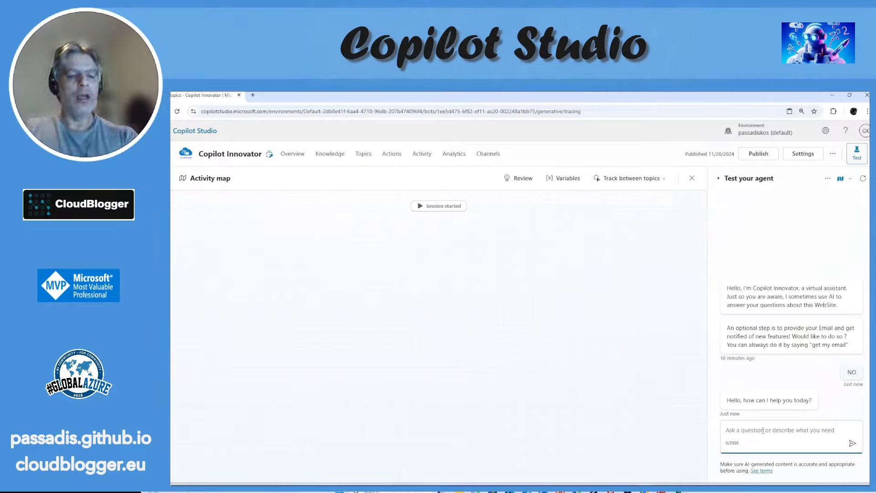
type("R")
key("BackSpace")
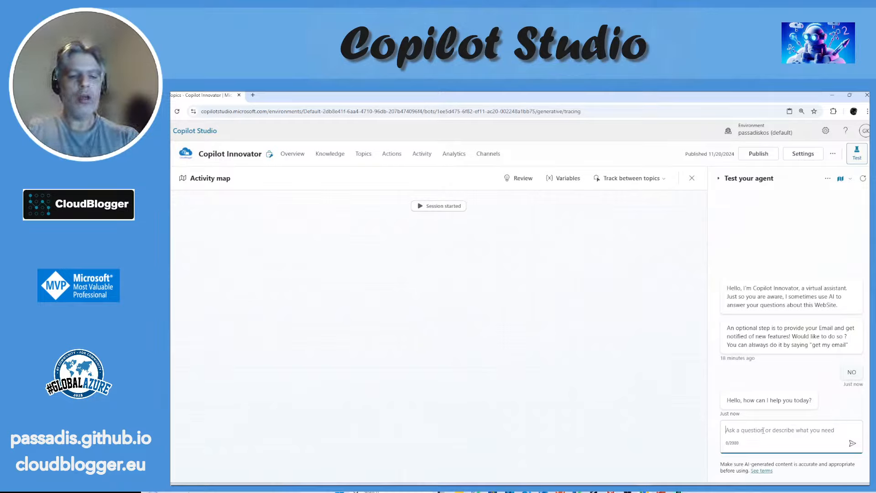
type("Are you a r")
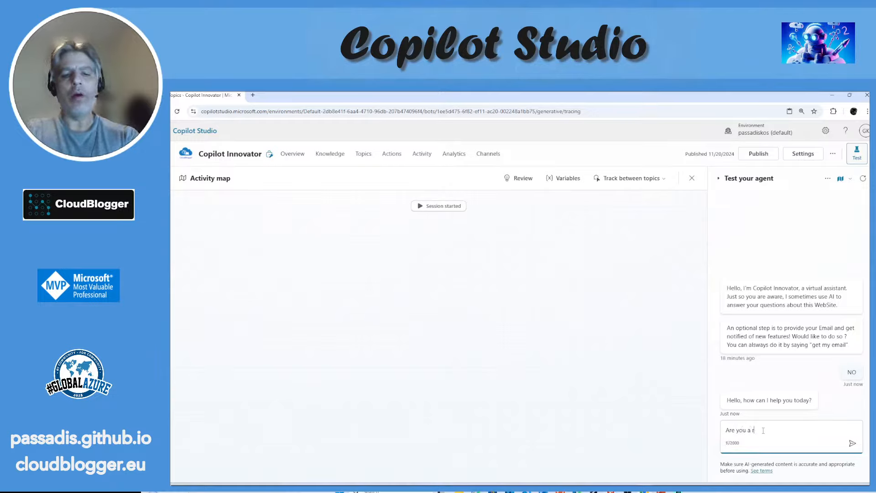
type("obot ?")
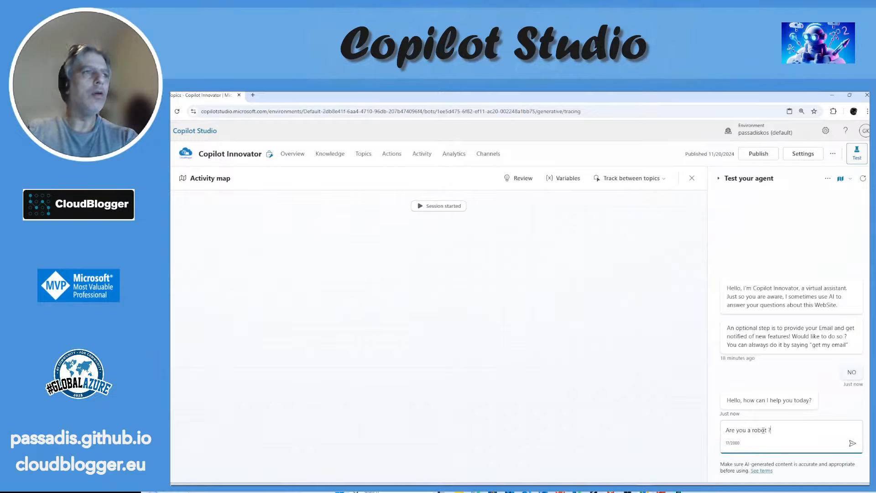
key("Return")
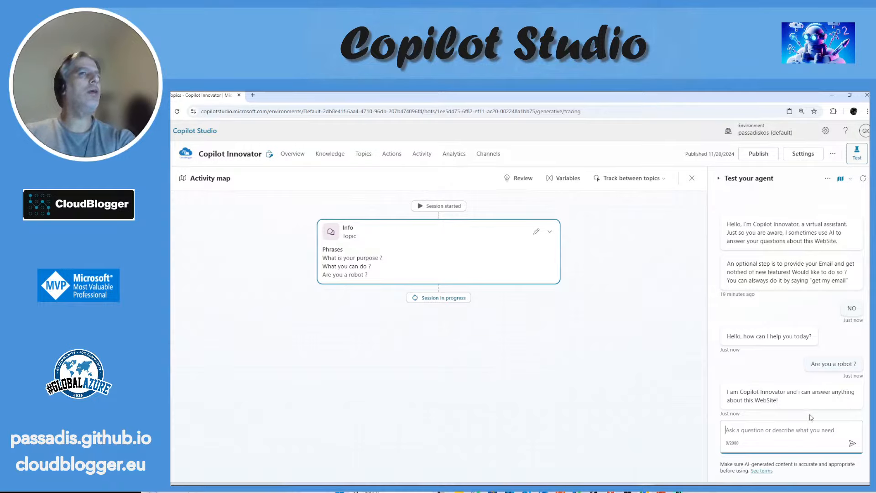
Step: Send "ty" in the test chat to try the Thank you topic
type("I")
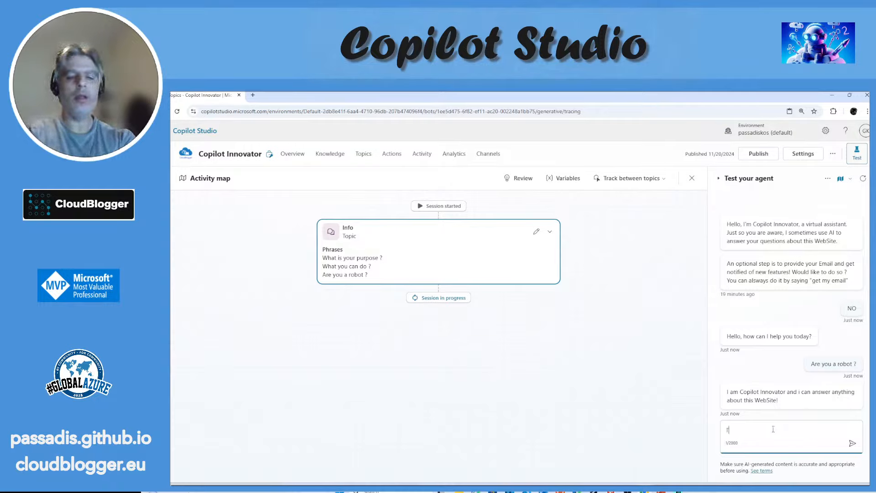
type("y")
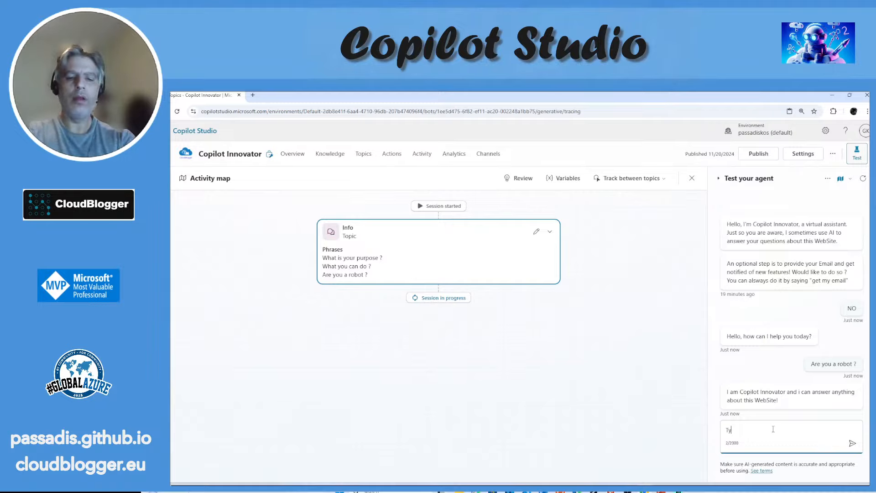
key("BackSpace")
key("BackSpace")
type("ty")
key("Return")
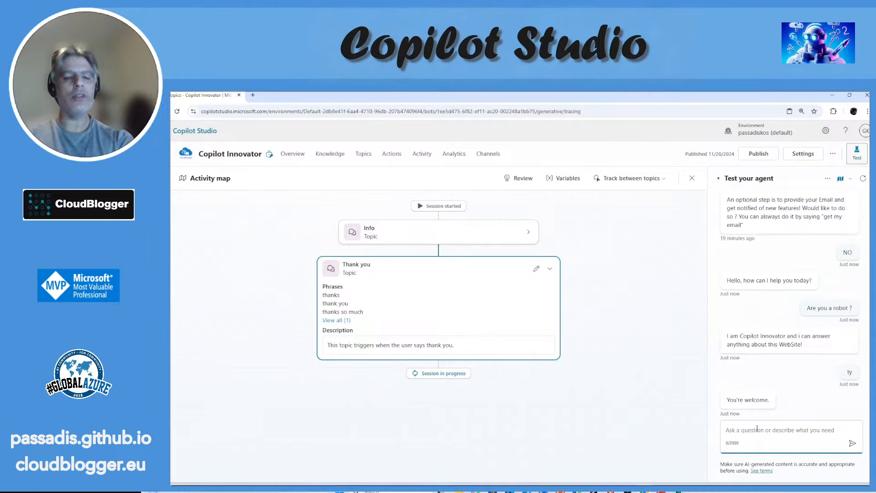
Step: Send "email" in the test chat to start the GetEmail topic, and submit an e-mail address as the answer
type("email")
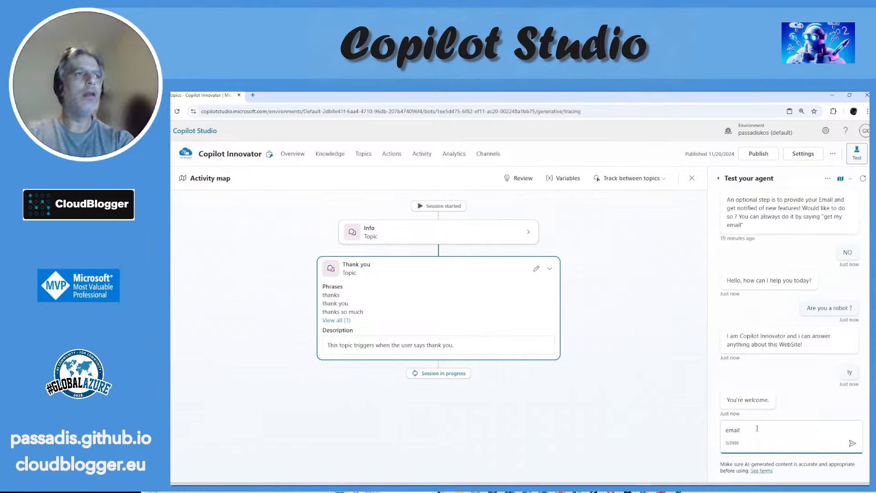
key("Return")
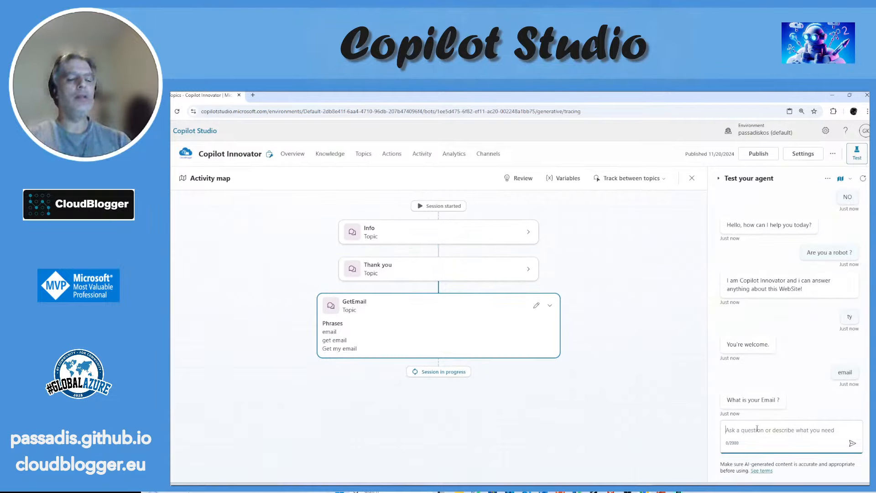
type("someone@")
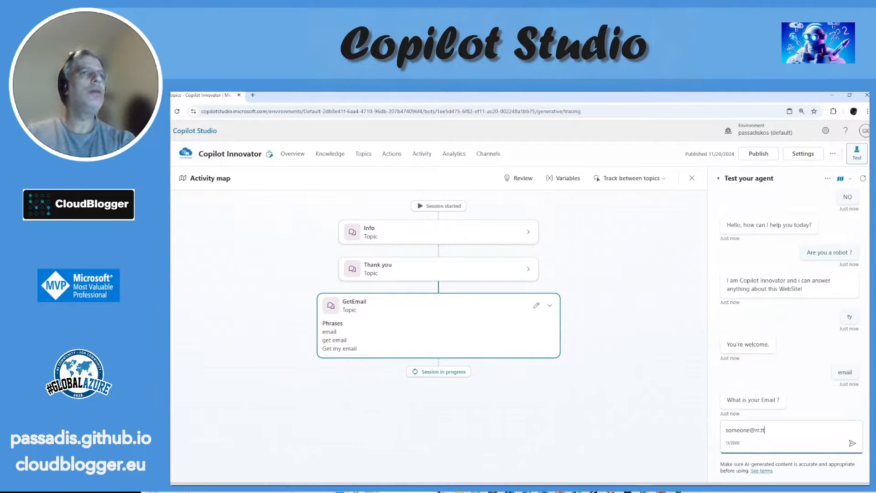
type("rr.tt")
left_click(851, 443)
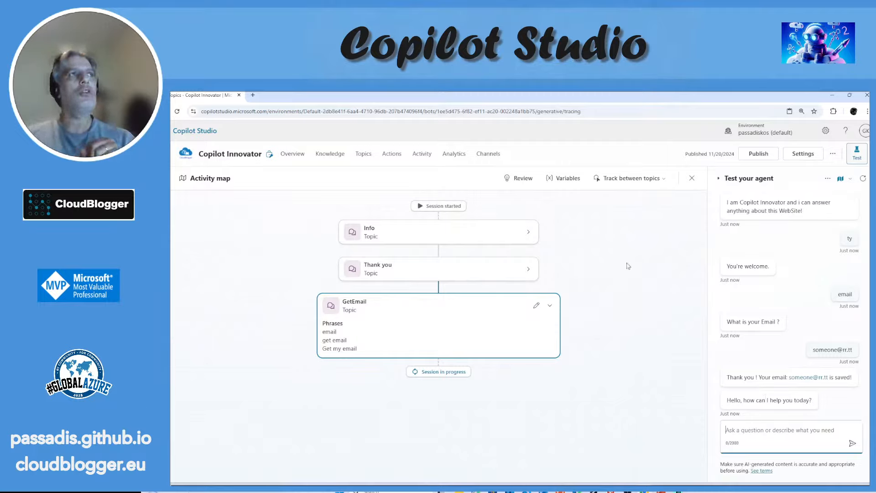
Step: Show the session's variables beside the activity map
left_click(567, 179)
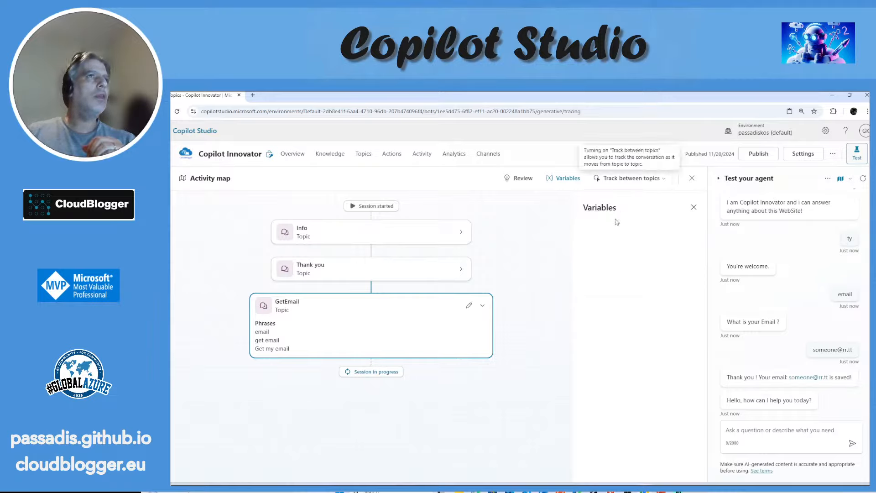
left_click(578, 179)
left_click(578, 183)
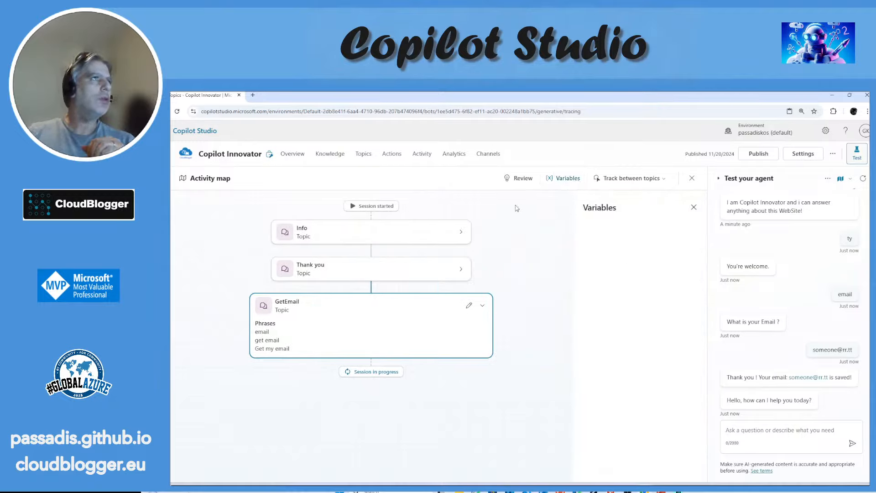
Step: Open the Conversation Start topic from the topics list and examine its topic, global and environment variables
left_click(367, 156)
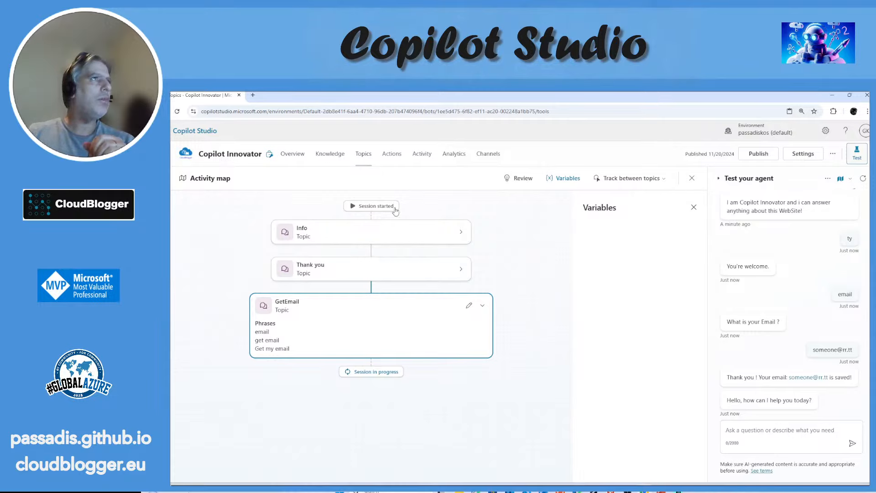
left_click(227, 247)
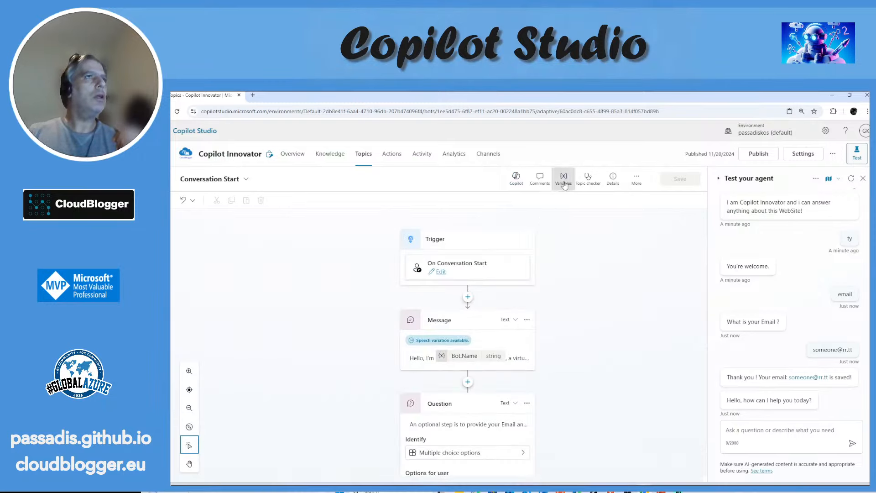
left_click(563, 178)
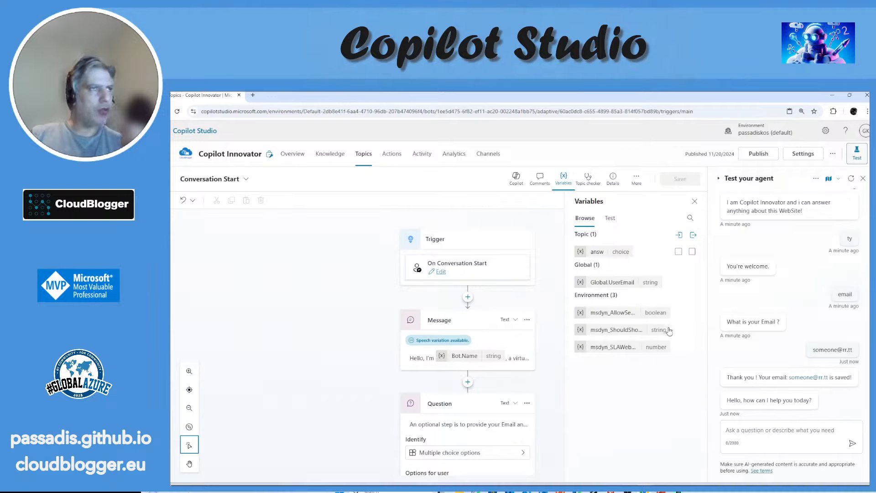
left_click_drag(577, 342, 617, 374)
left_click(632, 375)
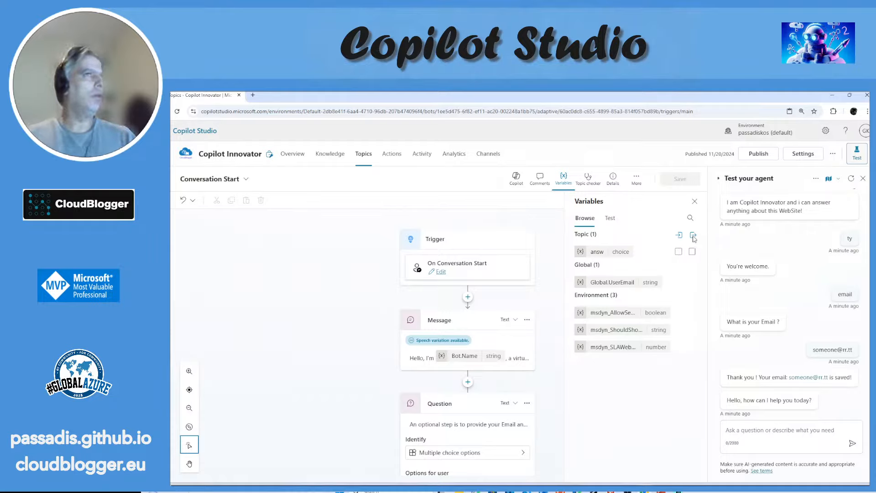
Step: Switch the variables view to test values and expand the Topic, Global and Environment groups
left_click(611, 218)
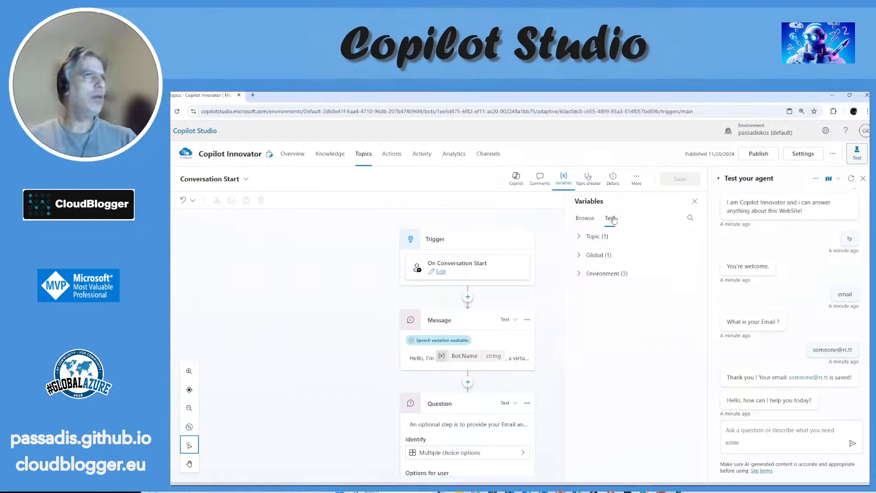
left_click(579, 236)
left_click(578, 274)
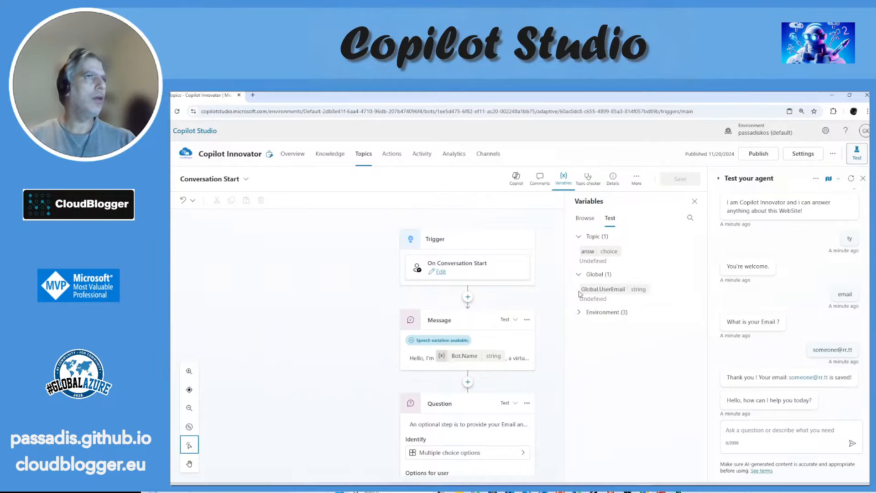
left_click(579, 312)
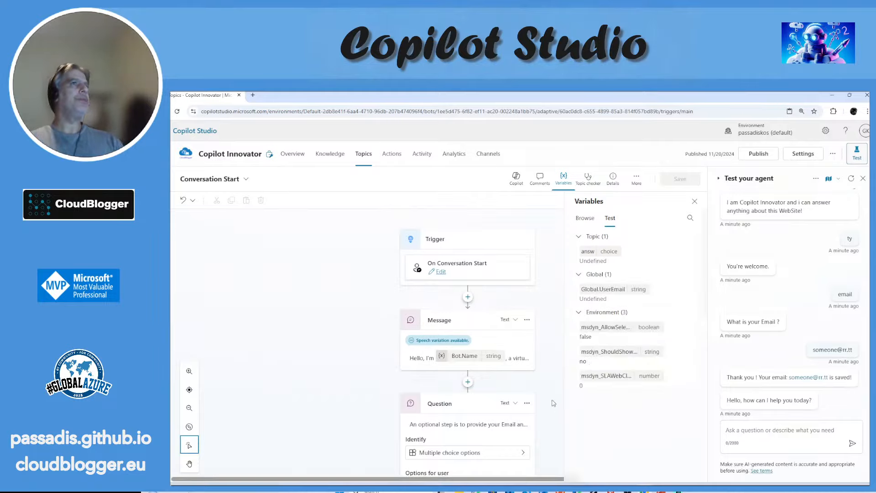
Step: Look over the agent's Actions page and the list of conversations on its Activity page
left_click(403, 162)
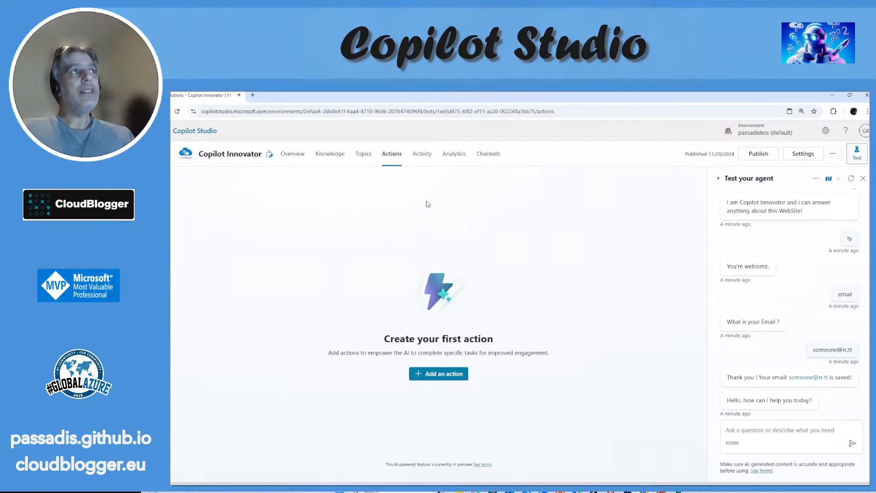
left_click(421, 159)
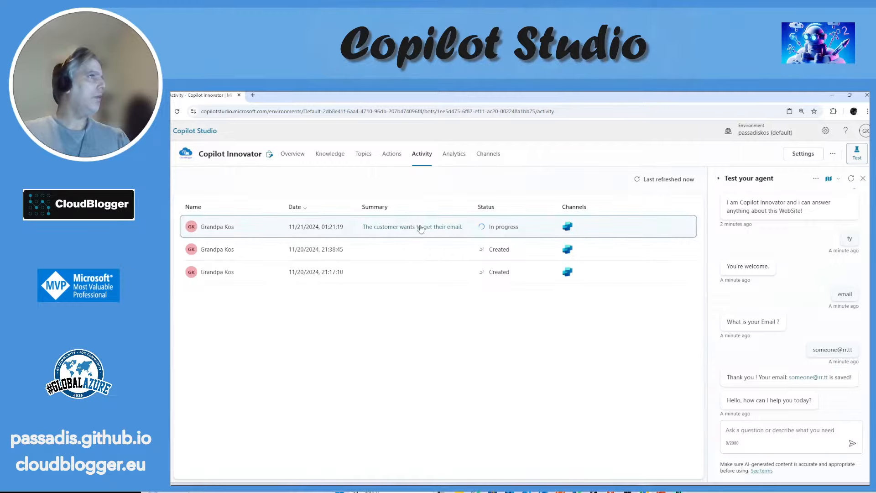
left_click(755, 428)
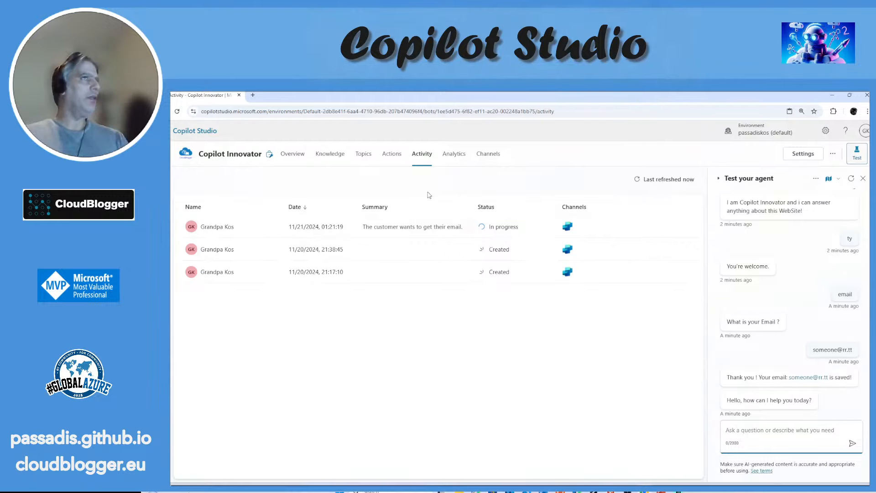
Step: Open the Fallback topic from the topics list and examine its condition and Escalate redirect branches
left_click(358, 157)
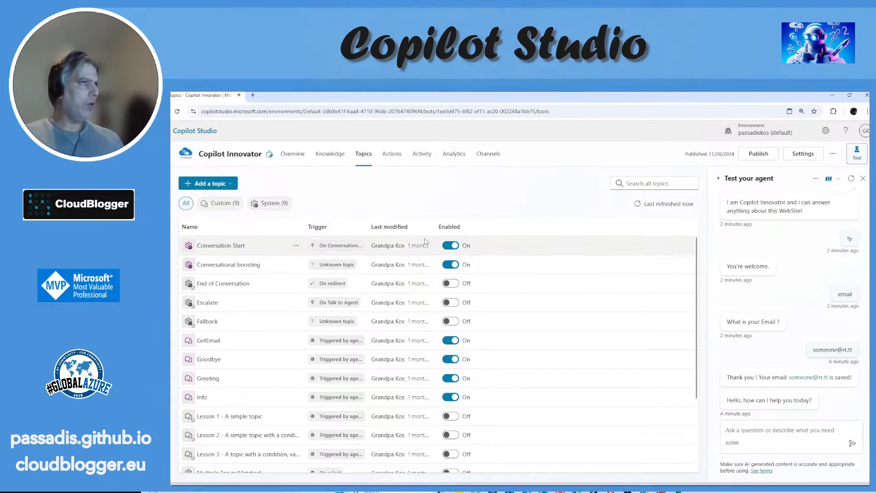
mouse_move(346, 454)
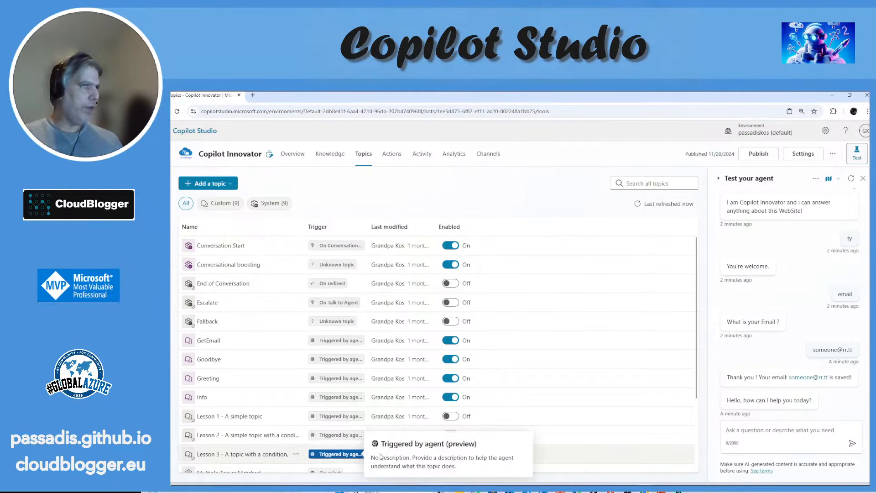
left_click(211, 322)
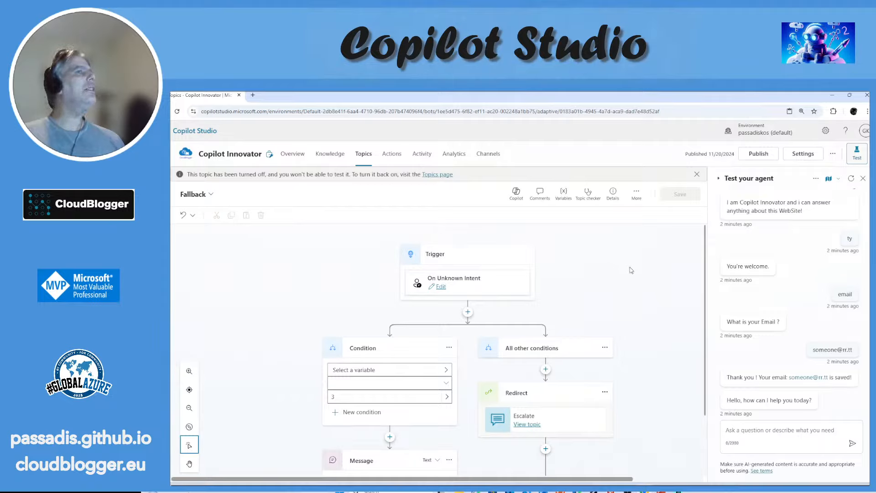
scroll(636, 283, "down", 2)
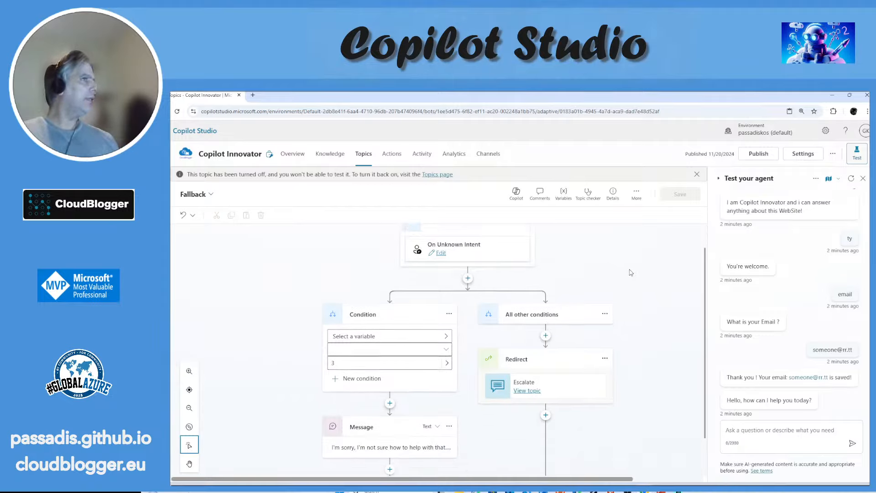
Step: Check the Fallback topic for errors with the Topic checker and review its name, description and status in the topic details
scroll(633, 284, "up", 2)
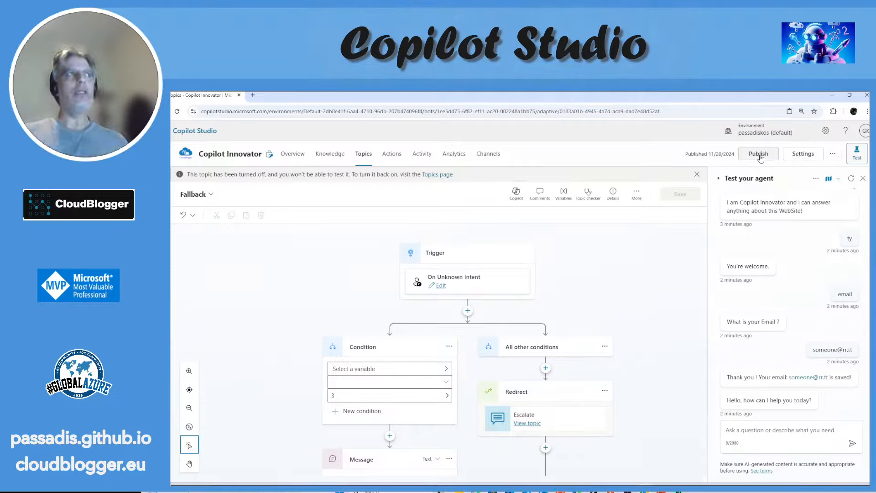
left_click(595, 201)
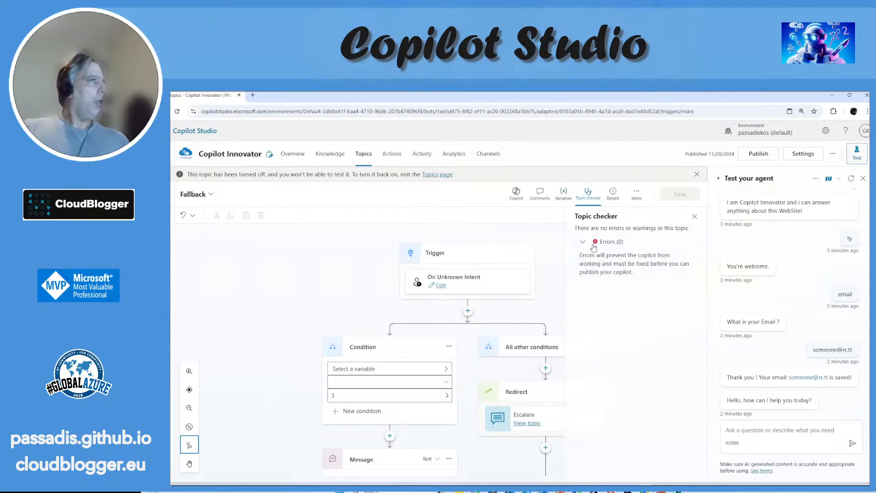
left_click(694, 216)
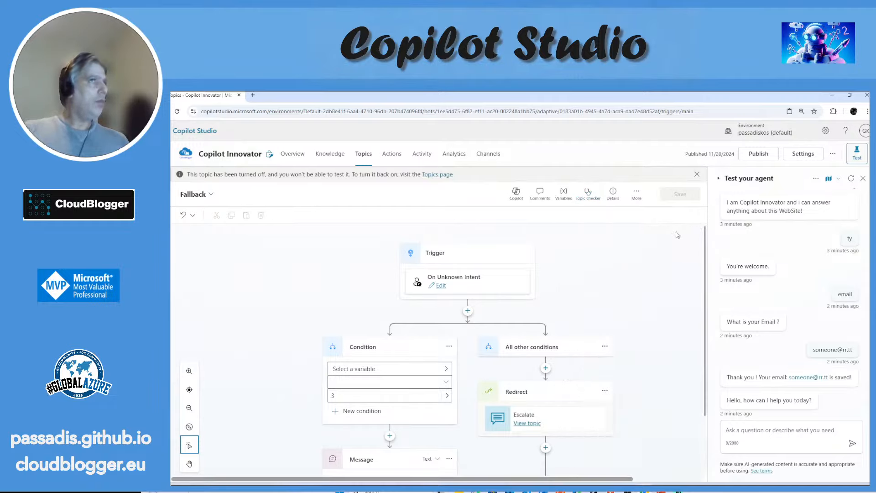
left_click(613, 193)
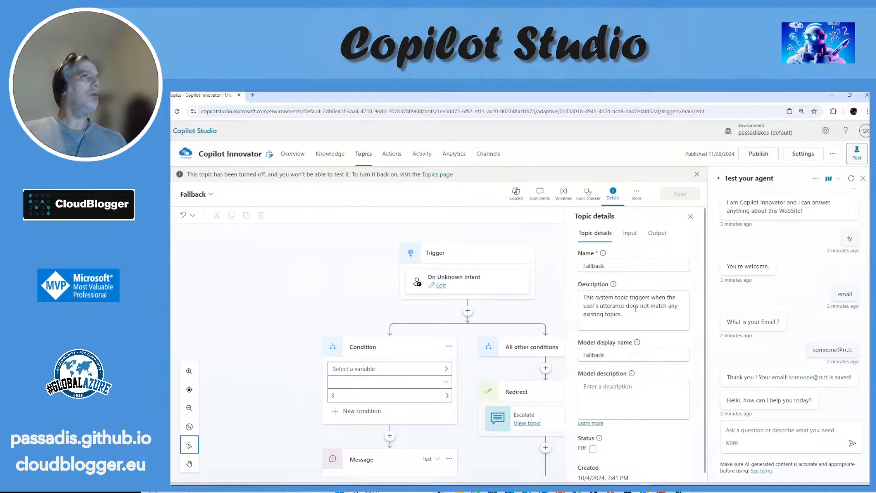
scroll(593, 273, "down", 2)
scroll(598, 264, "up", 2)
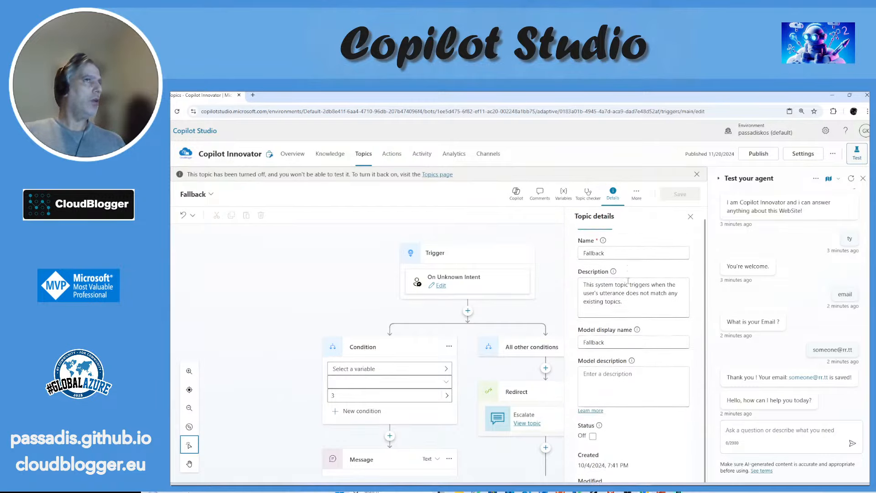
Step: View the Fallback topic's comments and open the Edit with Copilot pane to examine its prompt examples
left_click(539, 201)
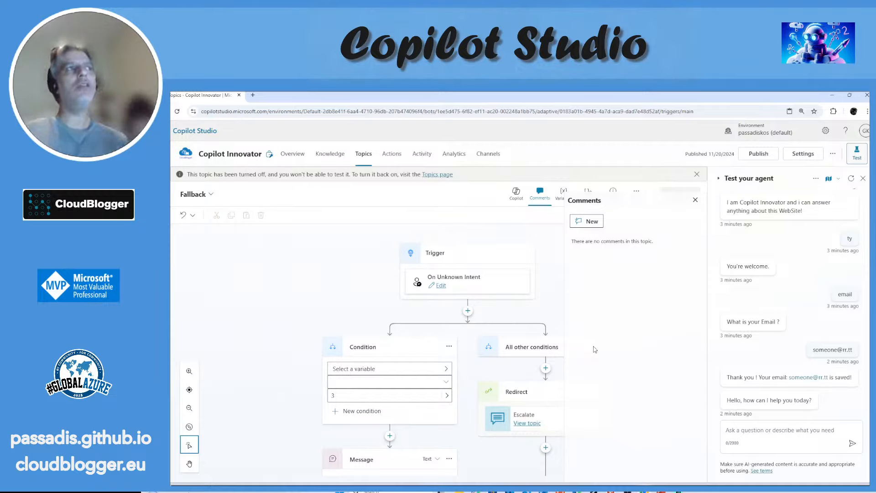
left_click(515, 196)
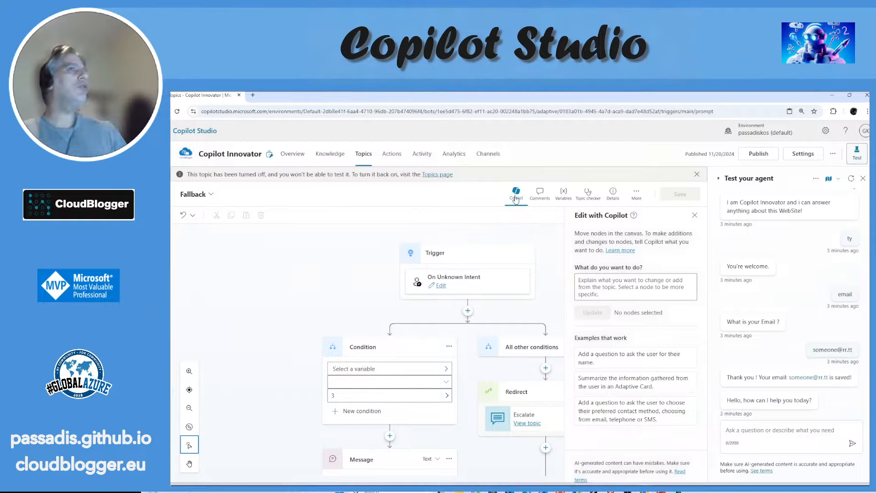
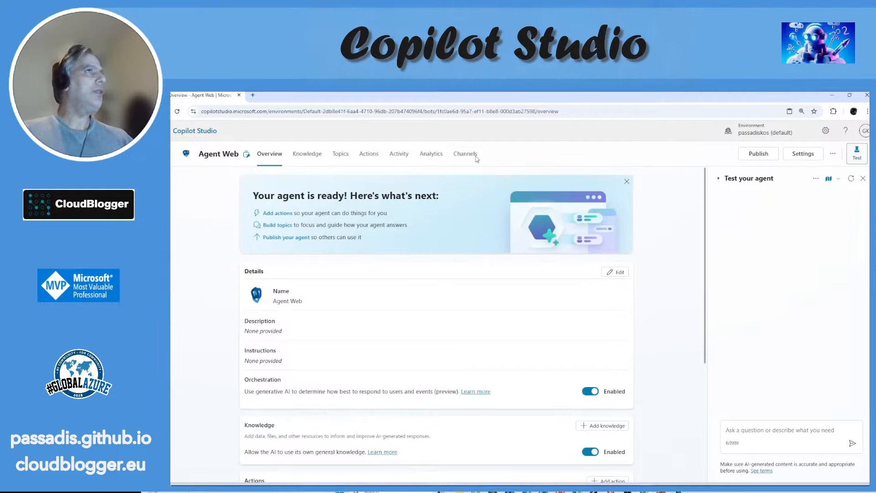
Step: Review the Agent Web channels and the Teams authentication notice, and follow it to the authentication settings
left_click(475, 158)
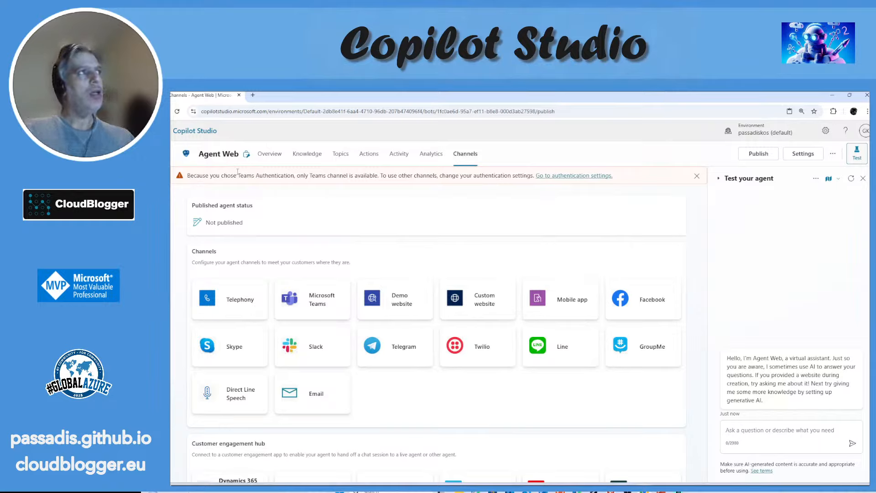
left_click_drag(237, 172, 369, 175)
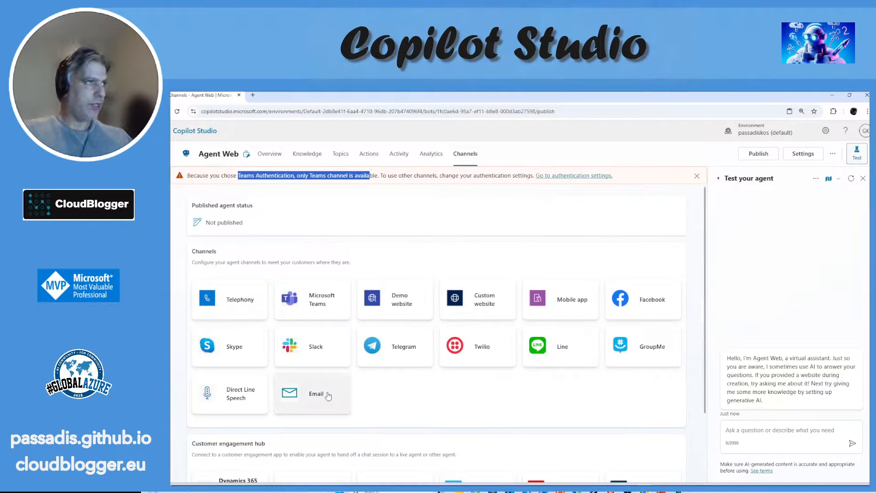
left_click(593, 177)
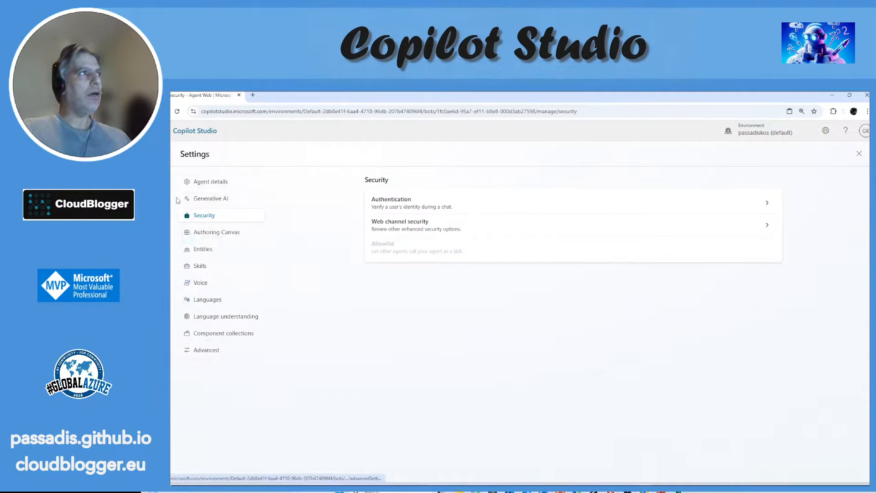
Step: Switch to the Copilot Innovator agent and open its settings
mouse_move(174, 199)
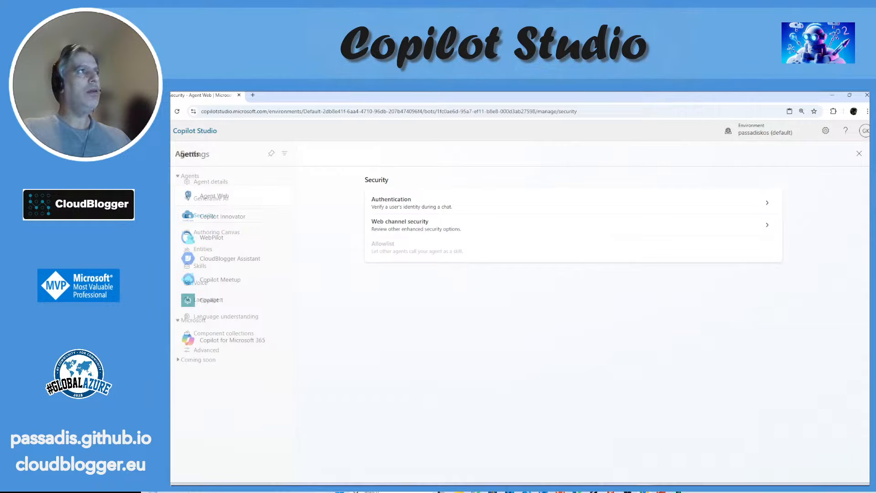
left_click(256, 221)
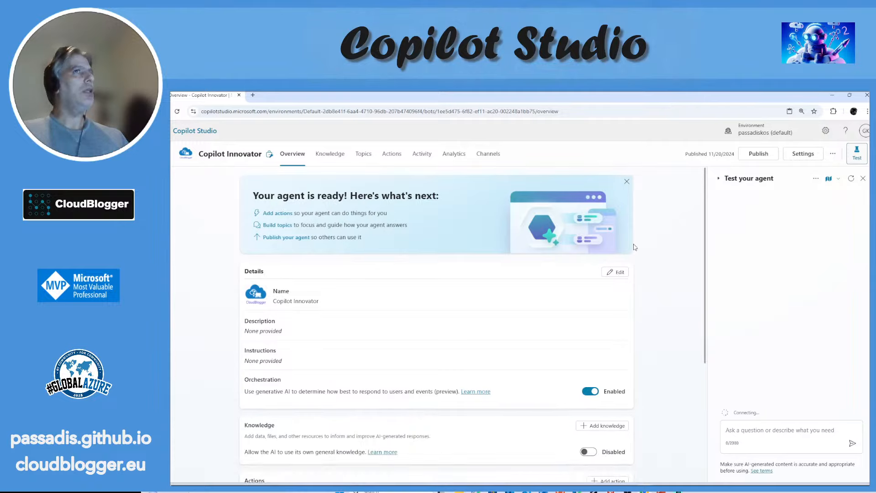
left_click(801, 155)
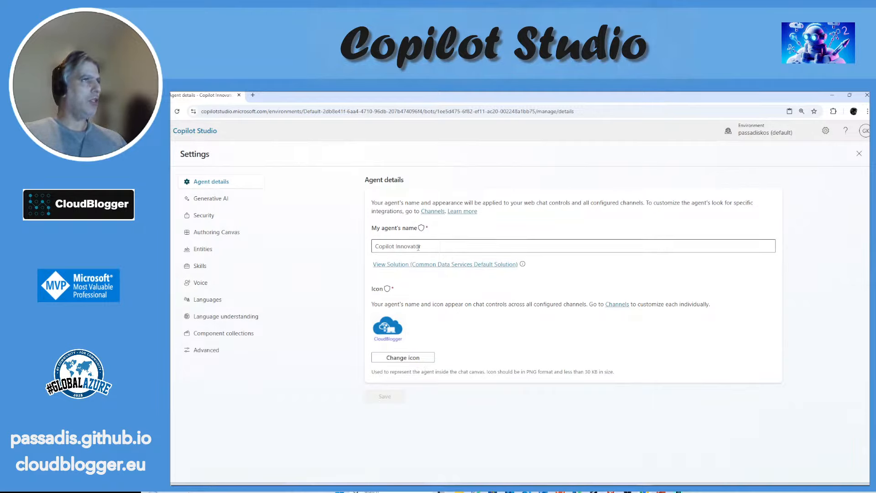
Step: Try Classic interaction, Generative (preview) and Medium content moderation in the Generative AI settings, and leave for Security without saving
left_click(227, 198)
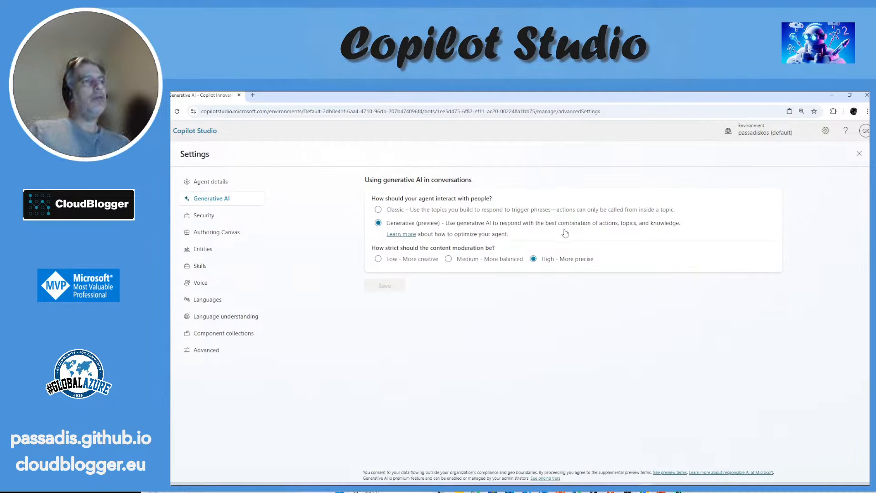
left_click(378, 210)
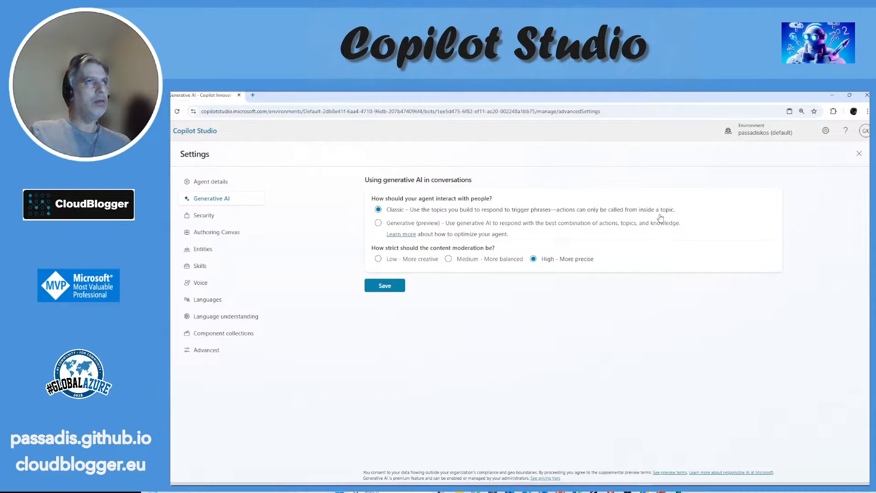
left_click(378, 223)
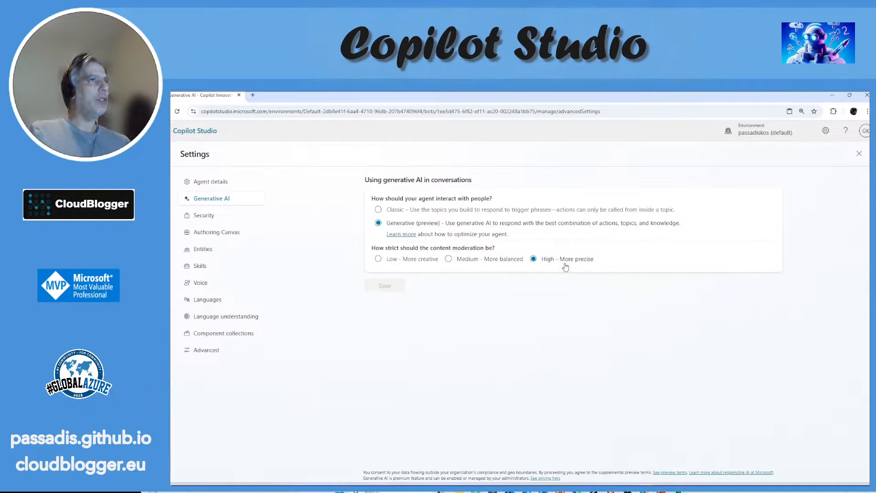
left_click(393, 263)
left_click(459, 275)
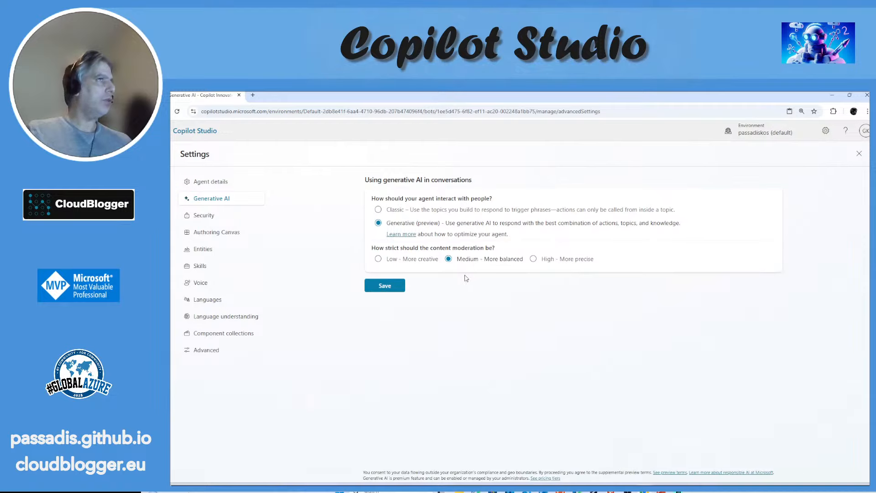
left_click(221, 216)
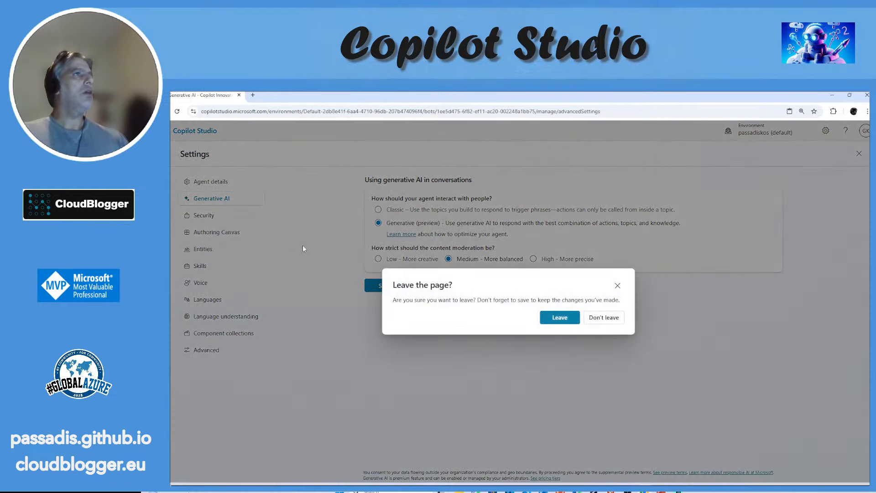
left_click(554, 318)
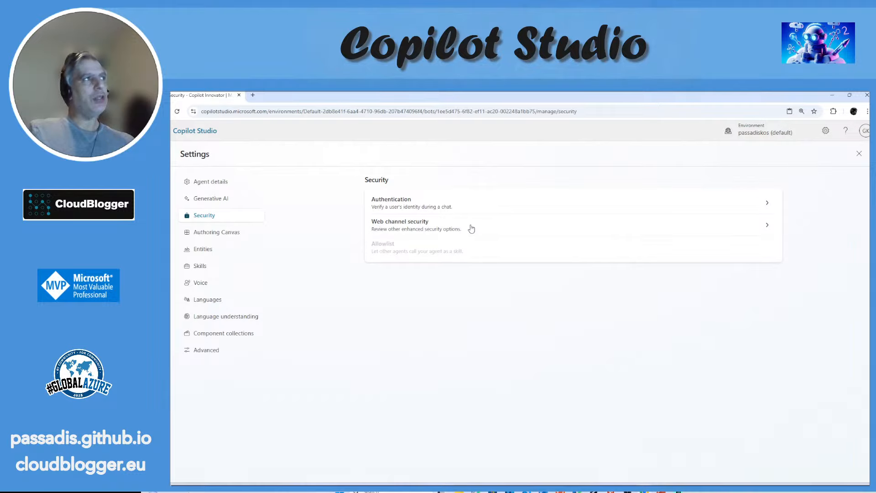
Step: Review the Authoring Canvas settings and look through the agent's list of prebuilt entities
left_click(229, 237)
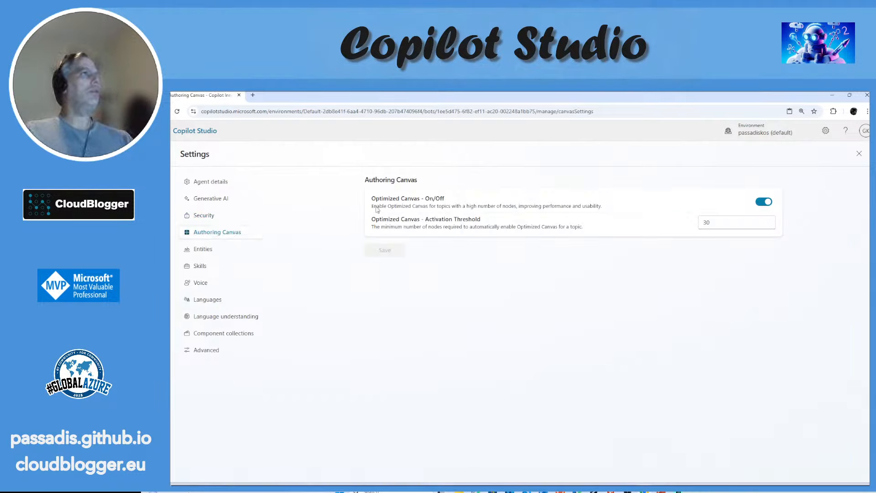
left_click(205, 251)
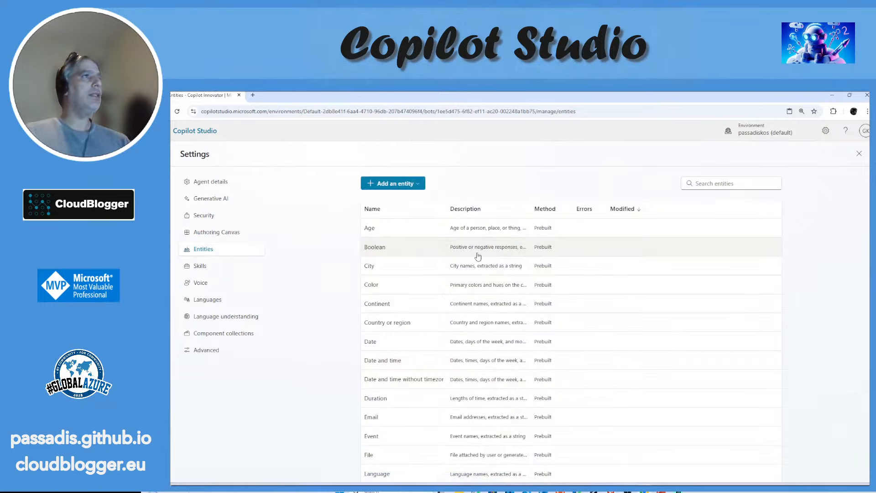
scroll(434, 242, "down", 2)
scroll(434, 247, "down", 4)
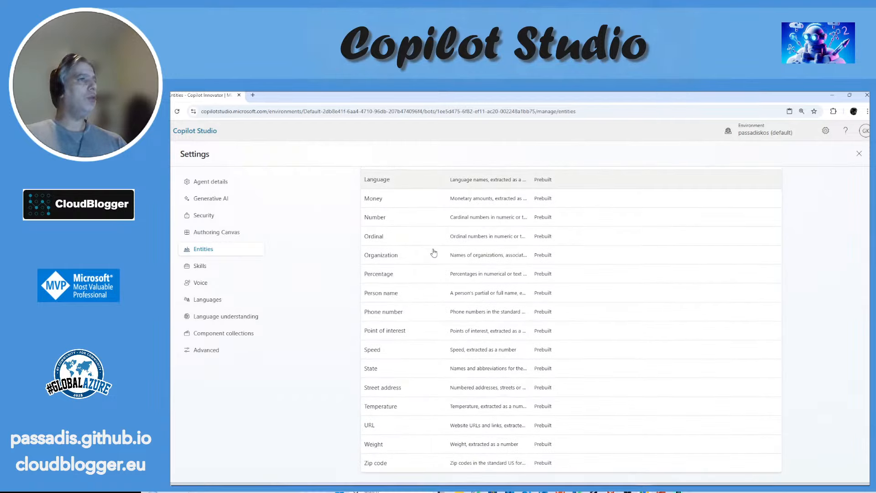
scroll(434, 251, "up", 5)
scroll(434, 253, "up", 3)
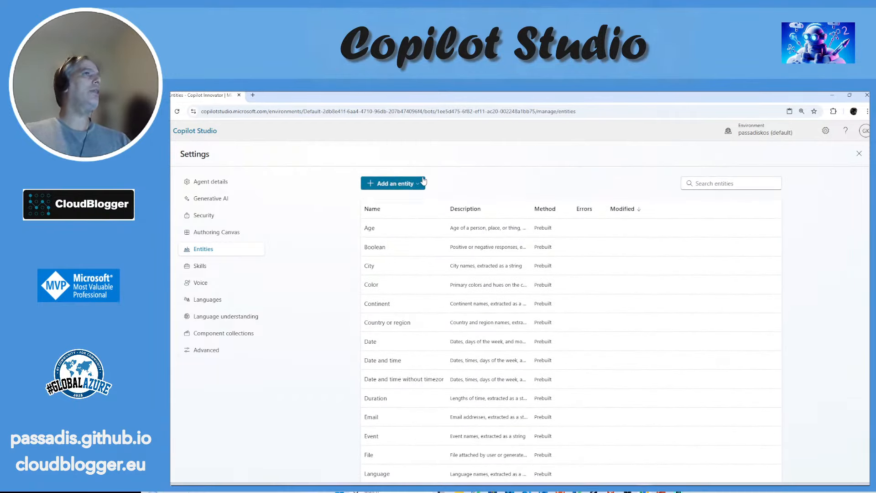
Step: Examine the external entity registration form and the creation methods for a new entity, closing both without creating anything
left_click(422, 184)
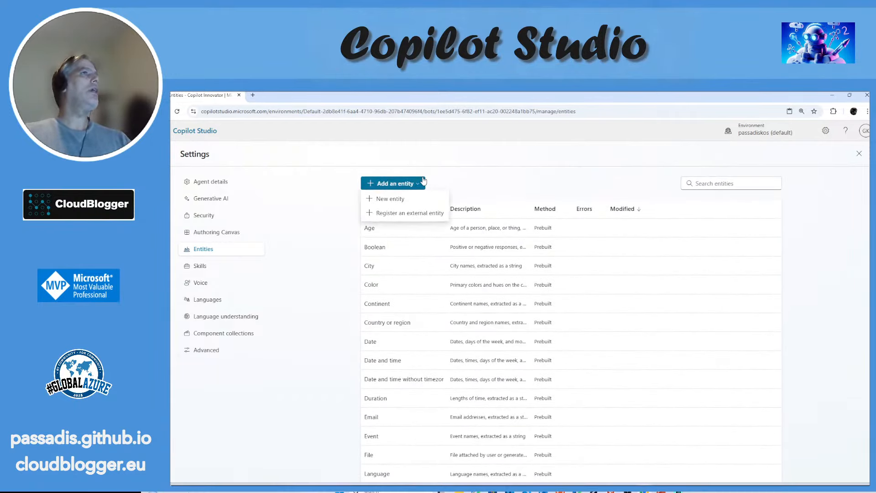
left_click(425, 213)
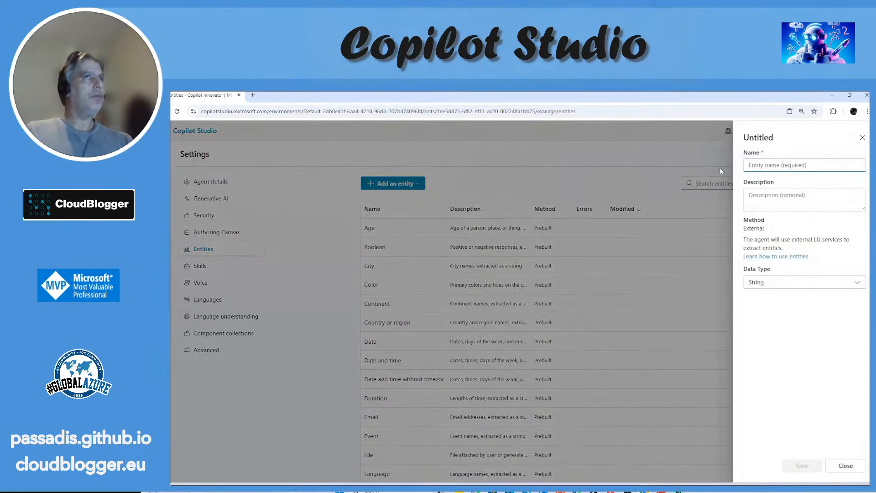
left_click(845, 471)
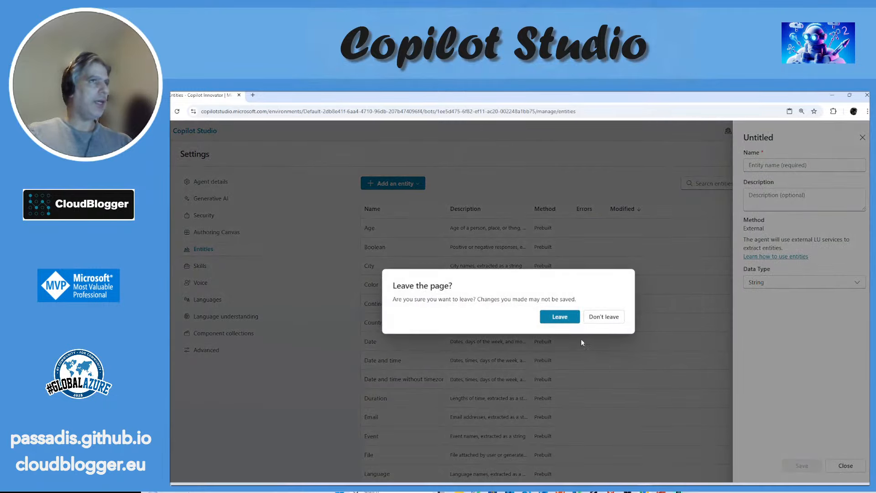
left_click(560, 316)
left_click(392, 182)
left_click(411, 207)
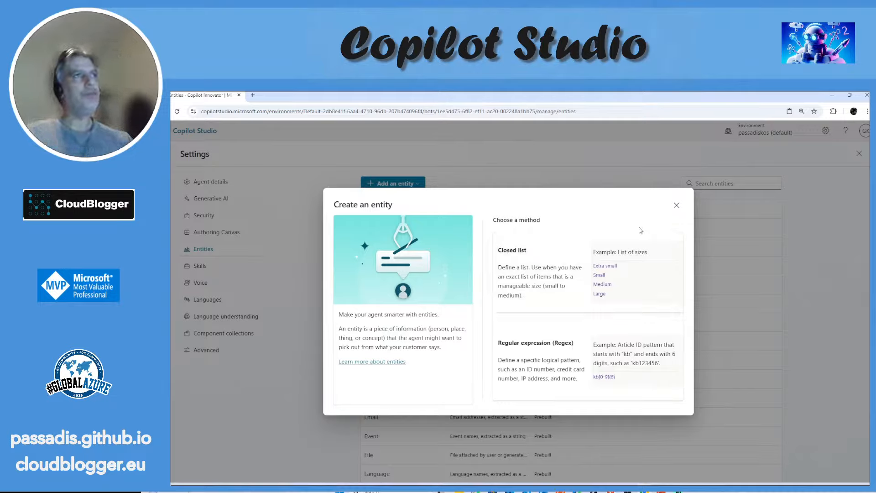
left_click(677, 205)
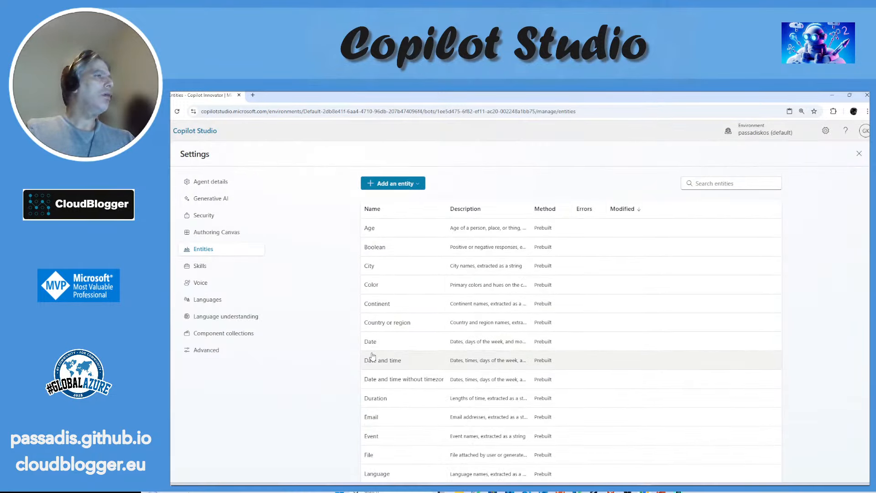
Step: Look through the prebuilt entities list once more
scroll(381, 358, "down", 3)
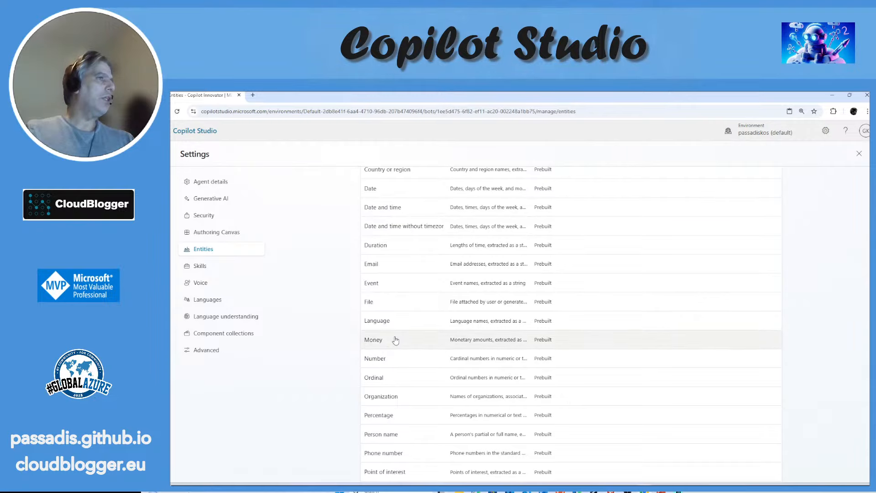
scroll(393, 340, "down", 3)
scroll(394, 338, "up", 3)
right_click(394, 335)
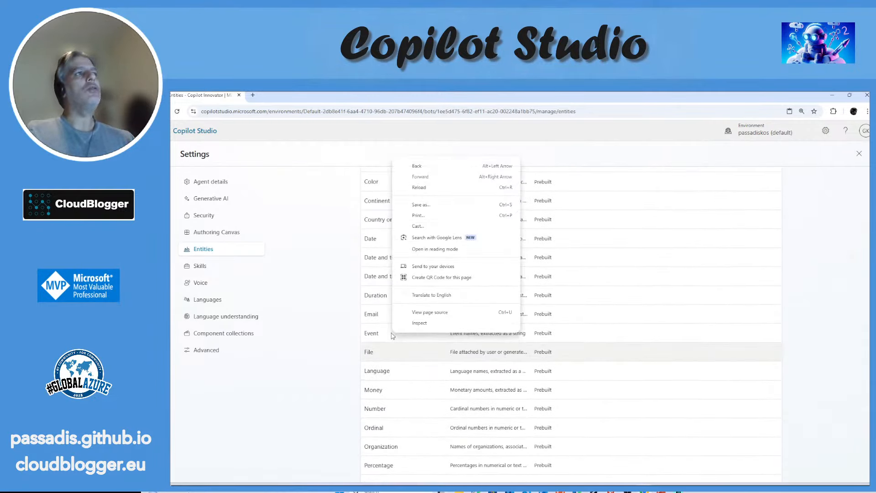
left_click(313, 389)
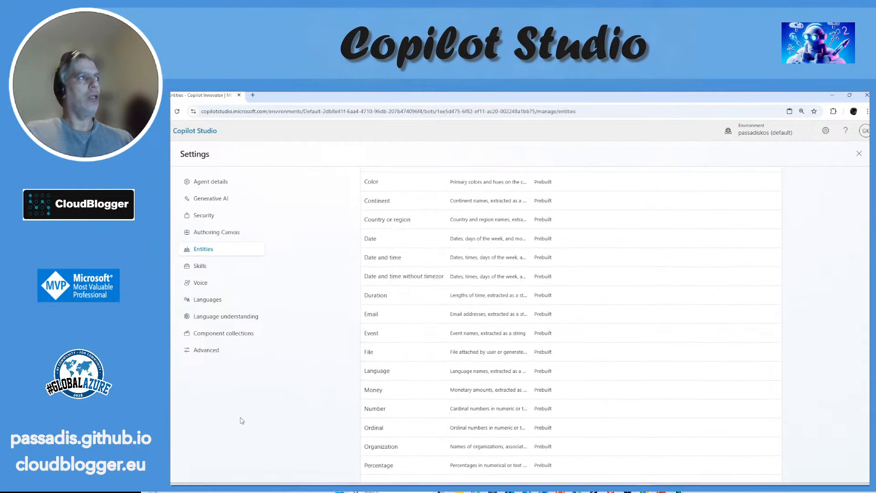
Step: Examine the Skills page's form for adding a skill and its linked guide on building one, closing the form without adding a skill
left_click(203, 269)
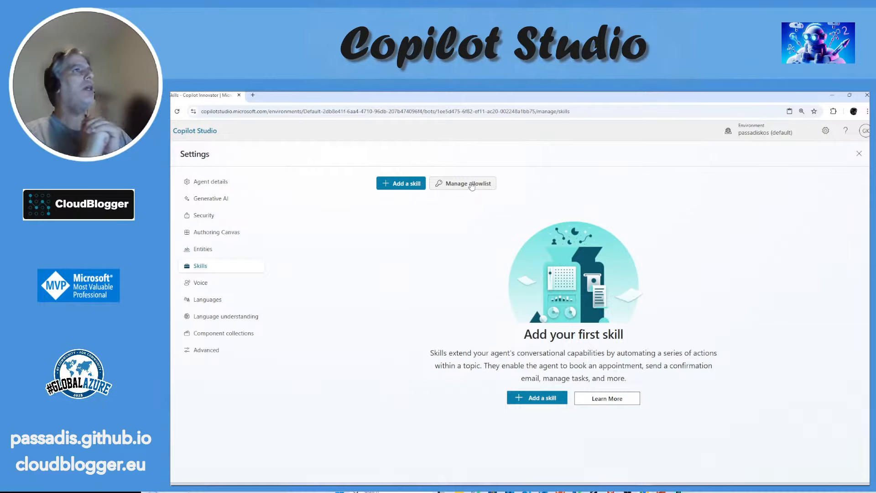
left_click(401, 183)
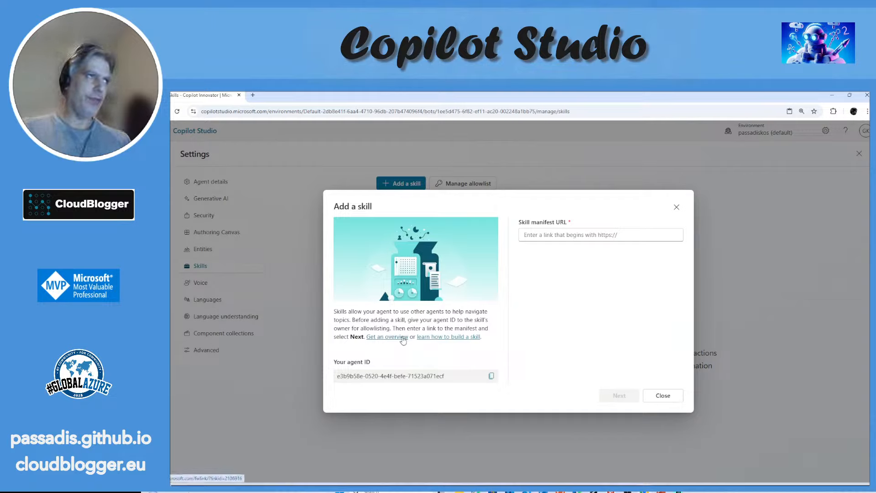
right_click(441, 338)
left_click(458, 345)
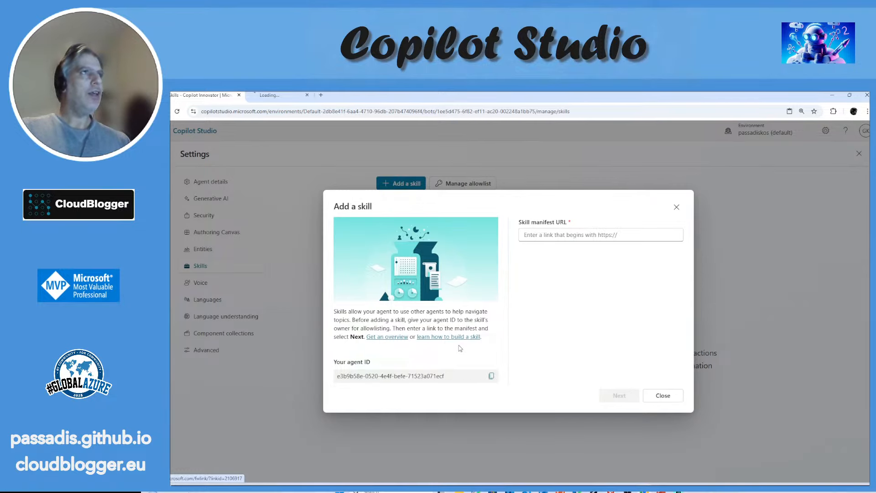
left_click(290, 96)
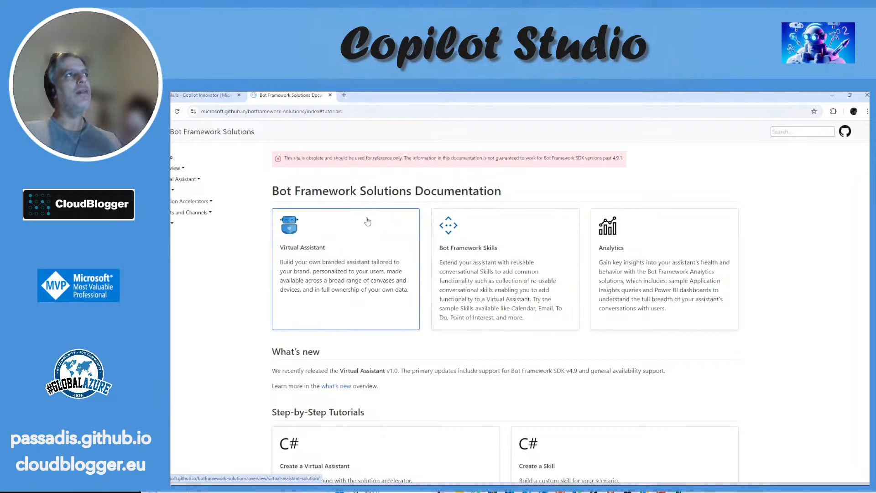
left_click(198, 95)
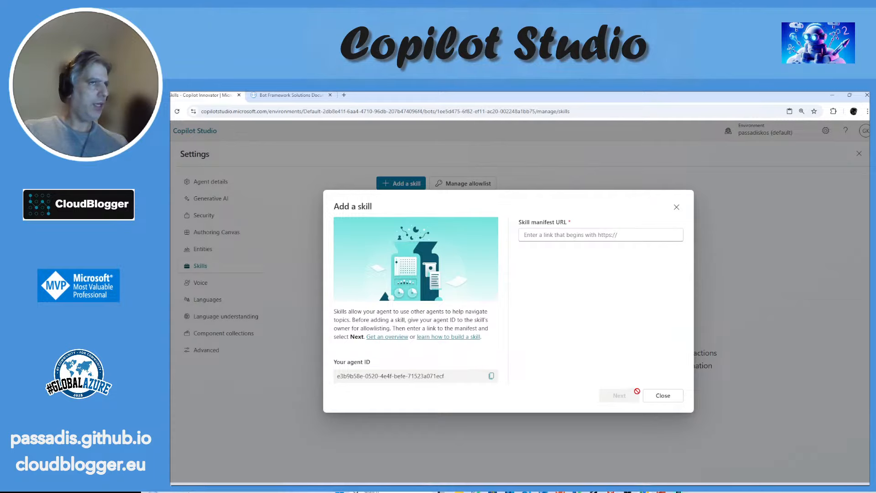
left_click(662, 395)
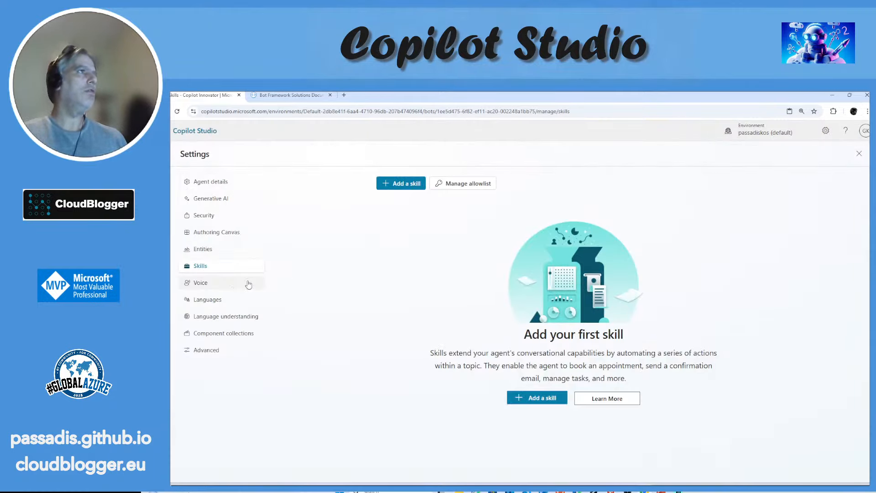
Step: Try Optimize for voice in the Voice settings to examine its options, and leave for the Languages settings without saving
left_click(229, 284)
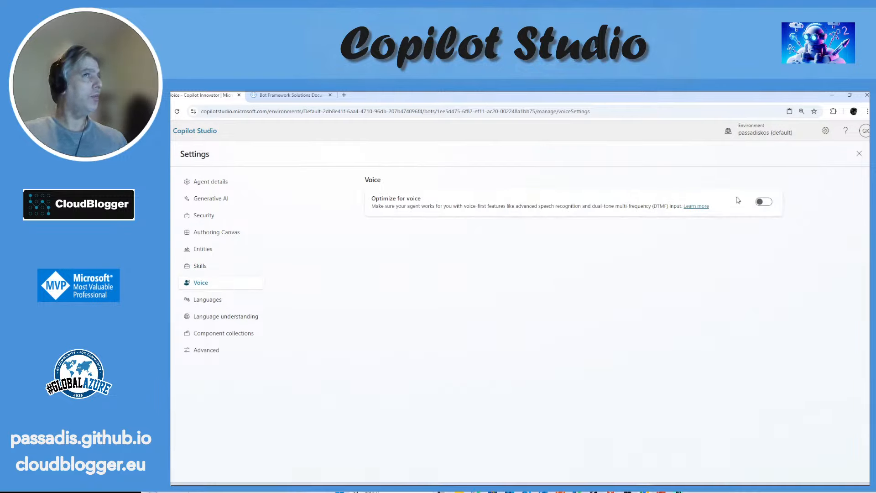
left_click(767, 202)
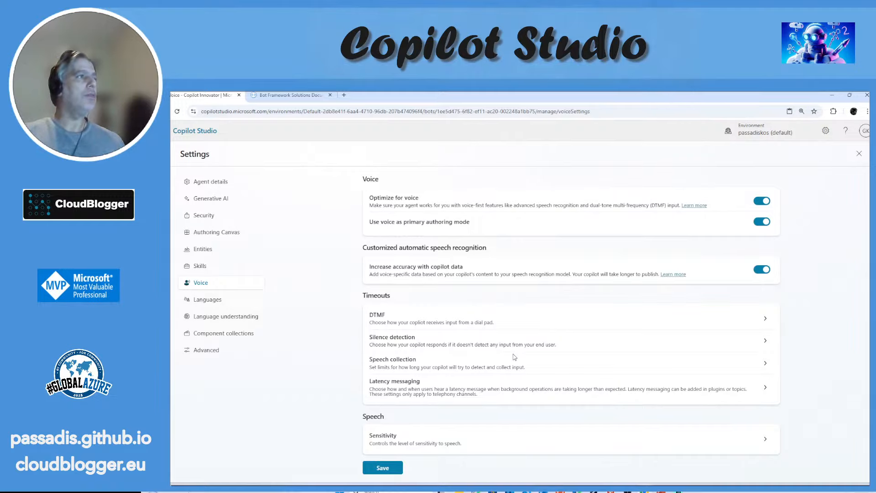
left_click(215, 299)
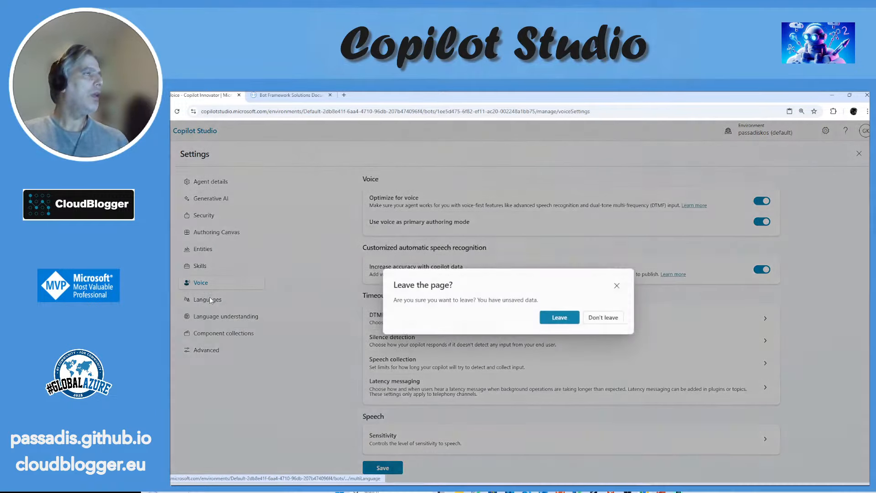
left_click(573, 317)
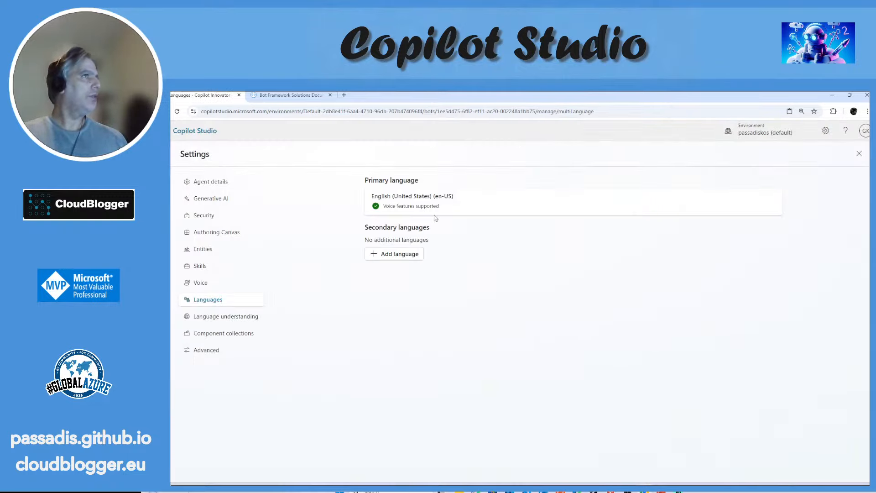
Step: Open the Language understanding settings and review the language understanding option
left_click(247, 319)
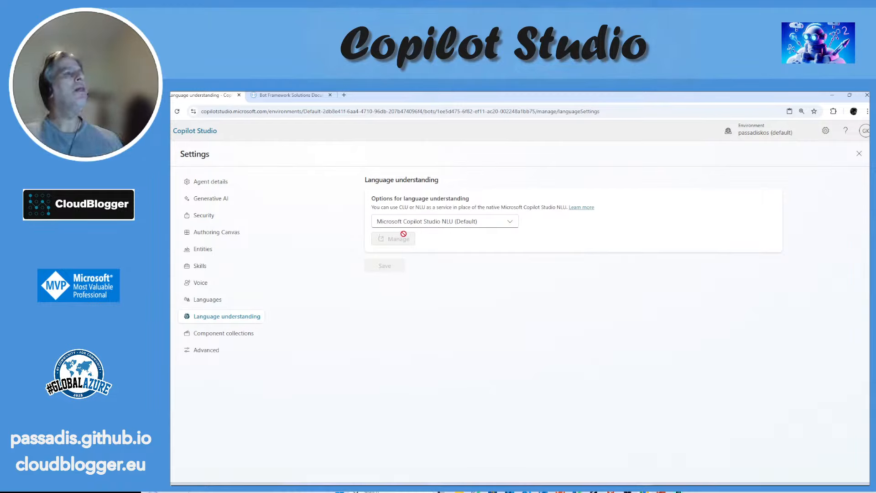
Step: Try Microsoft CLU (External) as the language understanding option, open its management page, and restore Microsoft Copilot Studio NLU (Default)
left_click(470, 223)
left_click(470, 222)
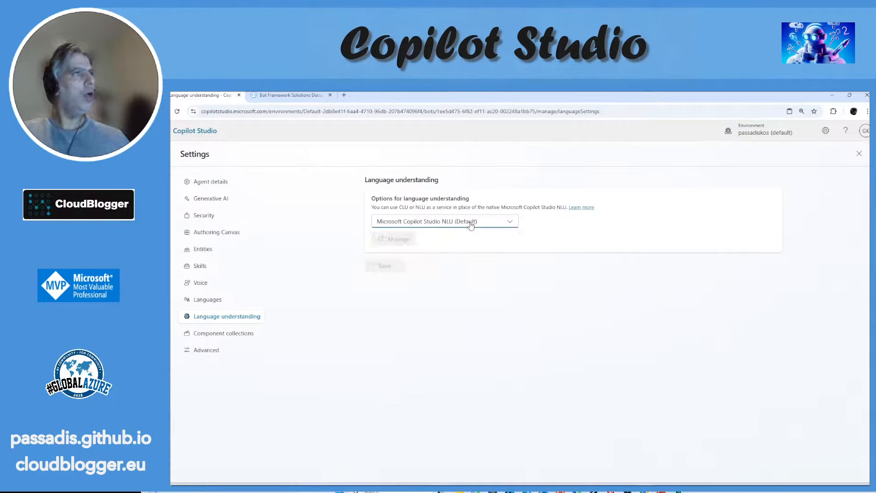
left_click(470, 223)
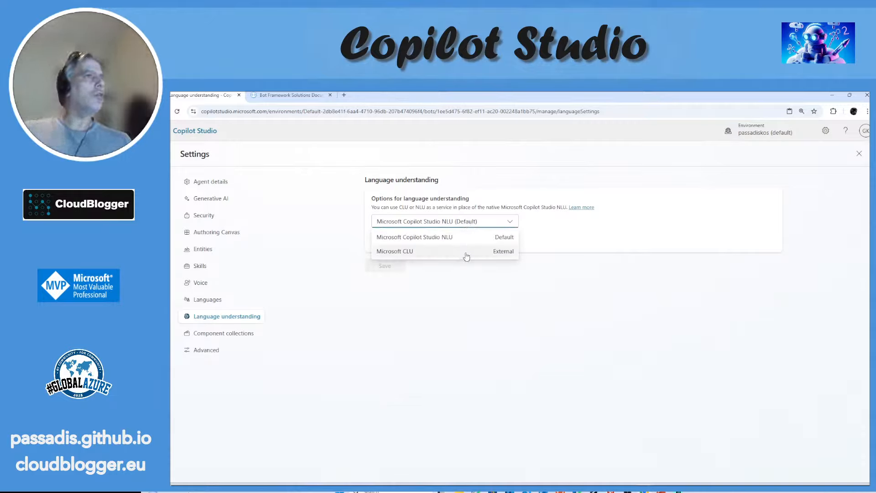
left_click(467, 253)
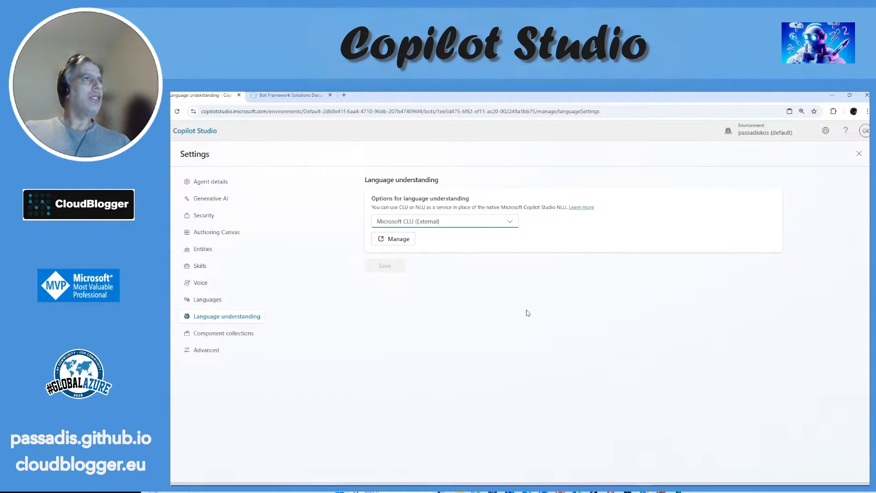
left_click(402, 239)
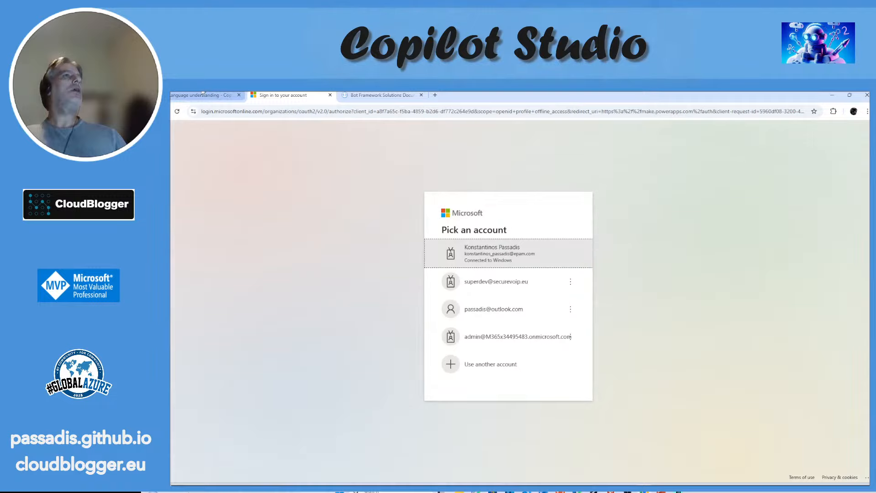
left_click(204, 94)
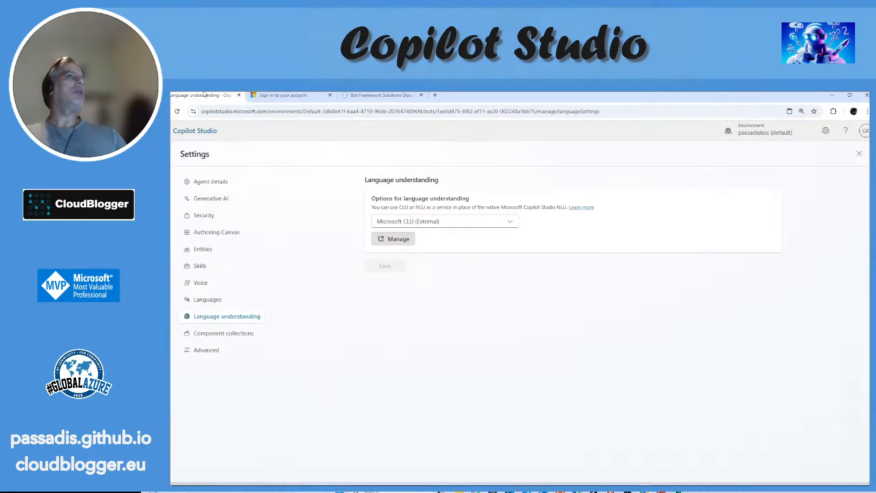
left_click(447, 220)
left_click(448, 237)
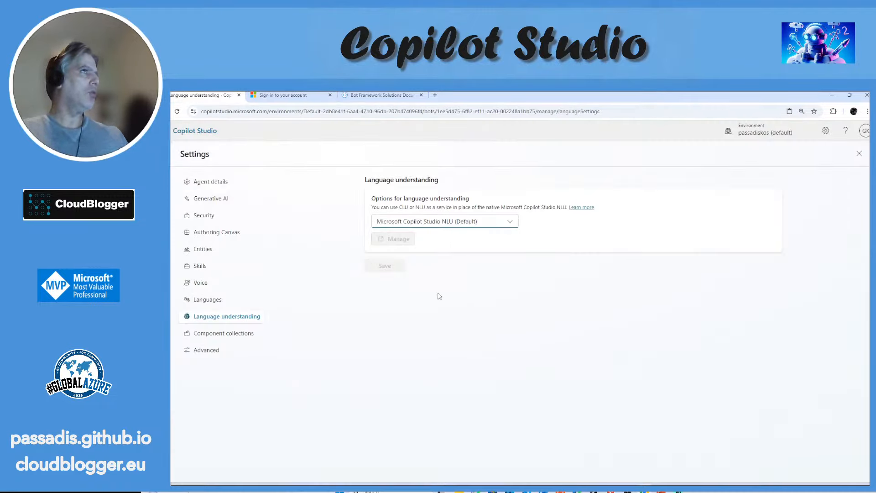
Step: View the Component collections page and examine the agent's metadata in the Advanced settings, highlighting the schema name
left_click(235, 333)
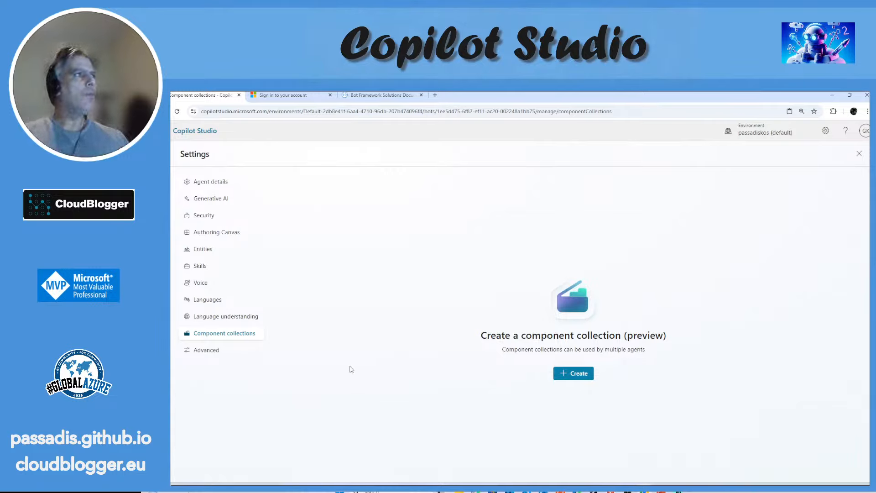
left_click(219, 354)
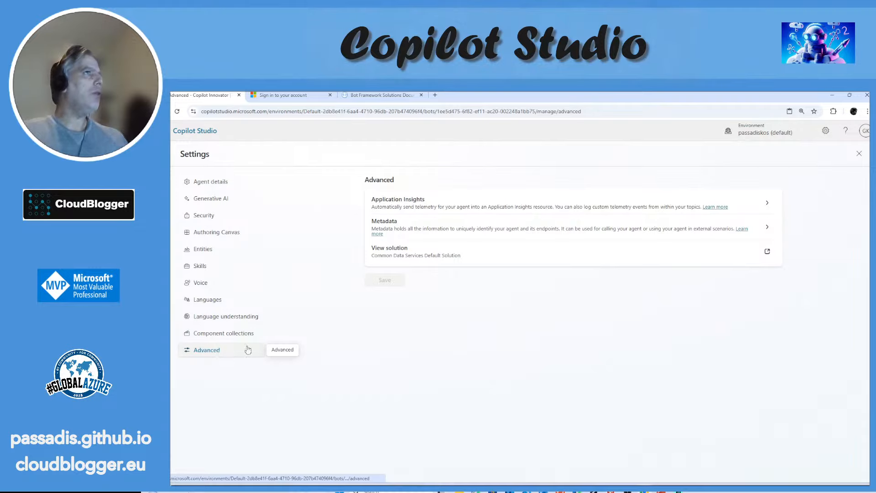
left_click(521, 226)
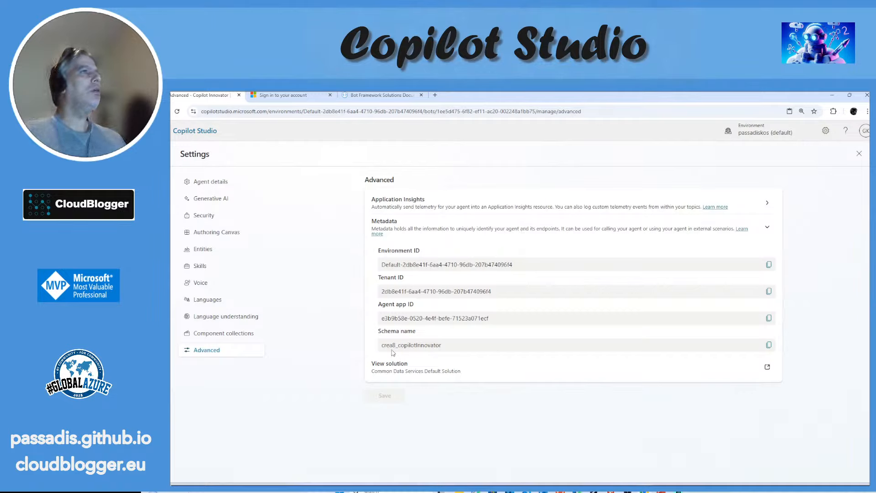
left_click_drag(378, 352, 442, 351)
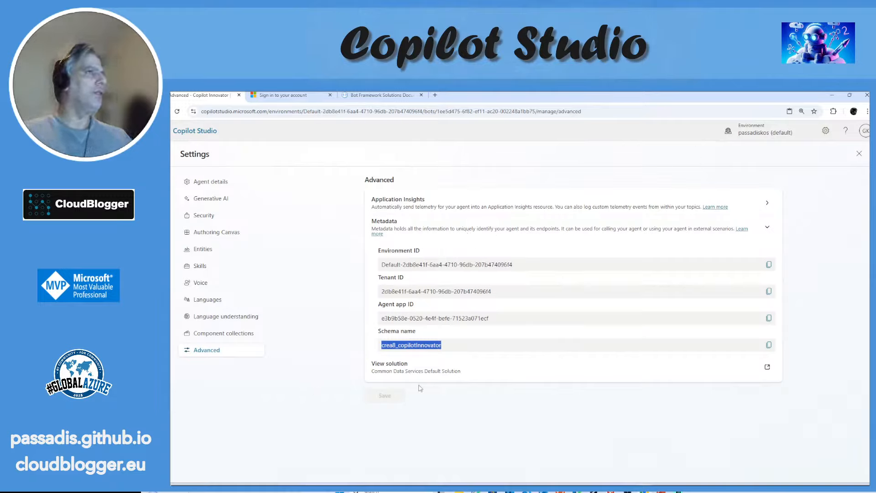
Step: Open the Common Data Services Default Solution from the Advanced settings and bring up the agent's Security settings while it loads
left_click(451, 372)
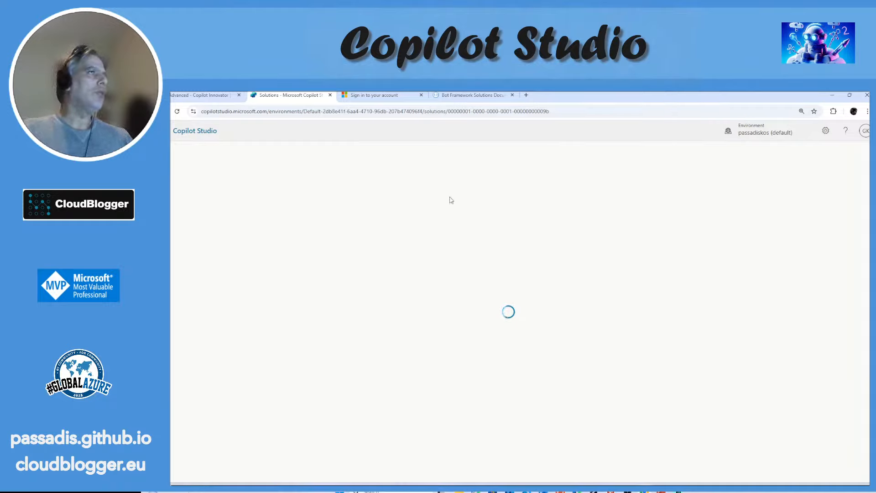
left_click(197, 97)
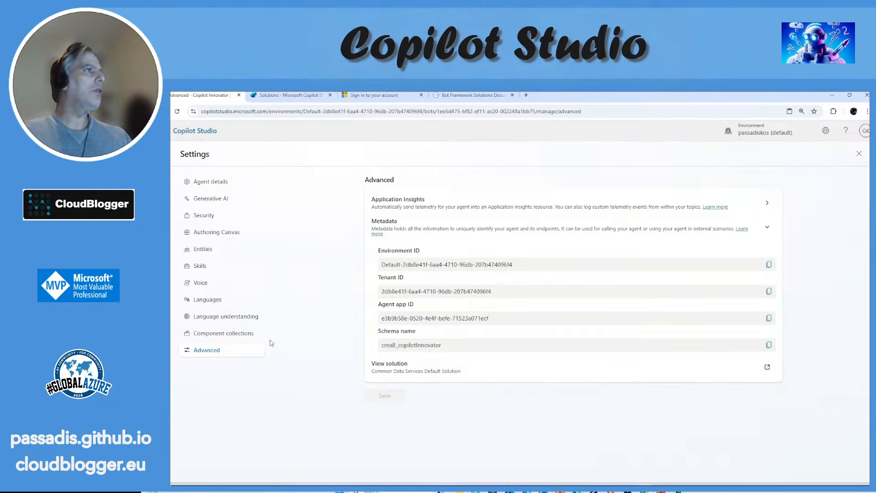
left_click(230, 222)
left_click(285, 95)
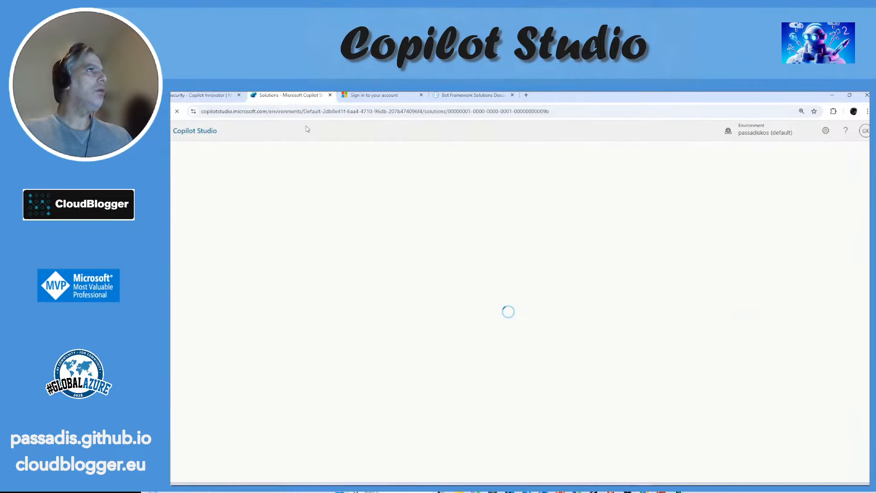
left_click(207, 96)
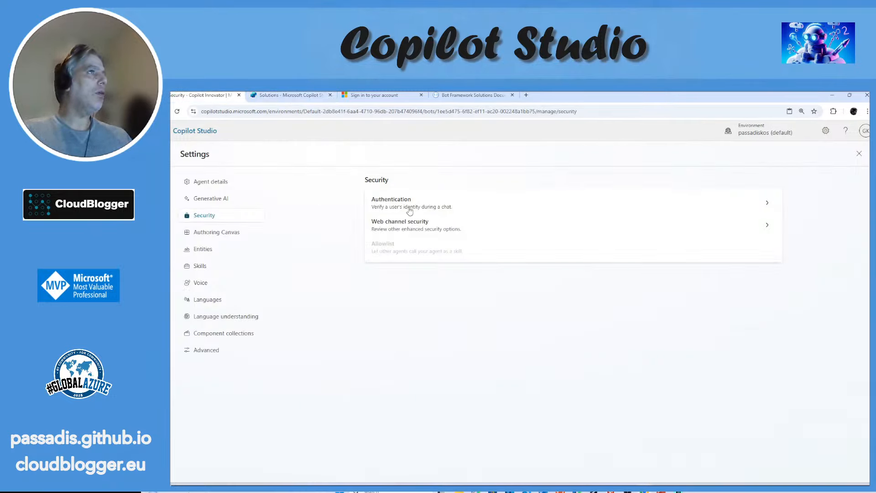
Step: Examine the agent's Authentication settings, including the manual option's redirect URL, service provider, client credentials and scopes
left_click(432, 210)
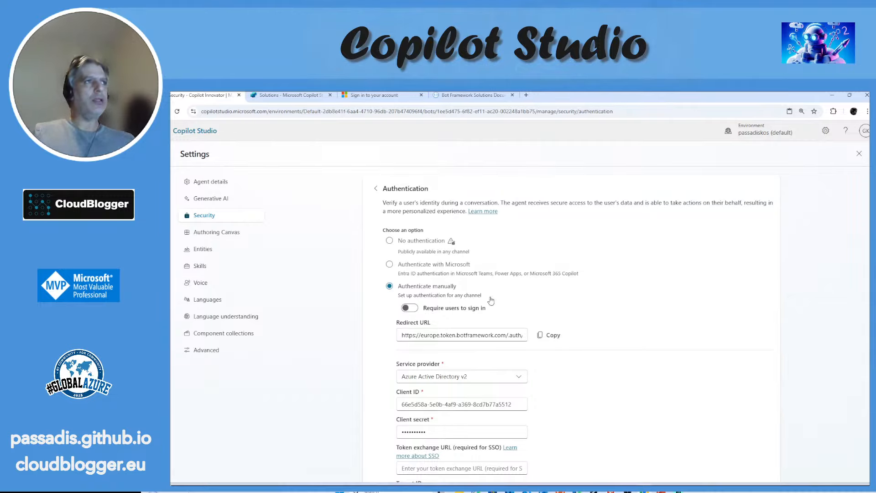
scroll(508, 282, "down", 2)
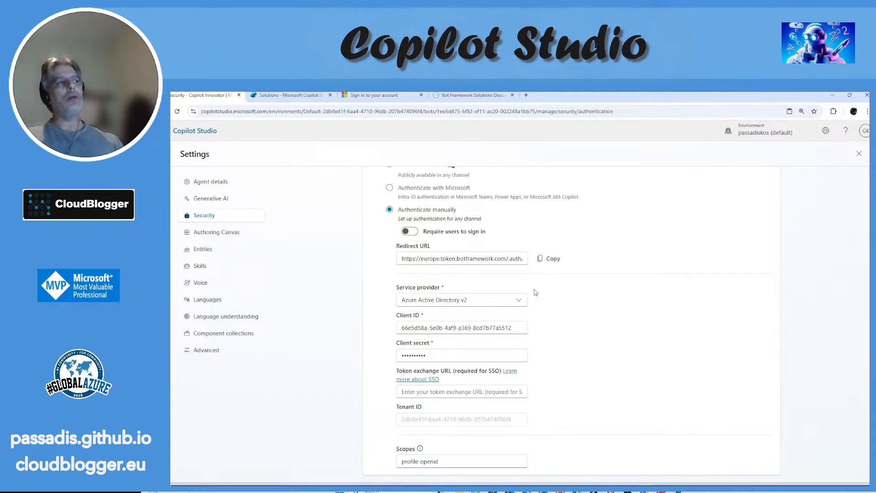
scroll(536, 292, "down", 1)
scroll(537, 297, "up", 2)
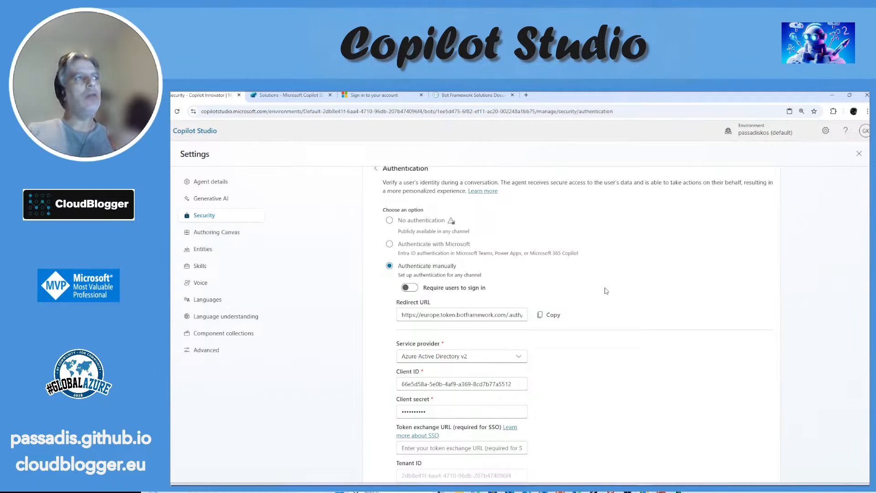
scroll(606, 290, "down", 2)
scroll(606, 290, "up", 2)
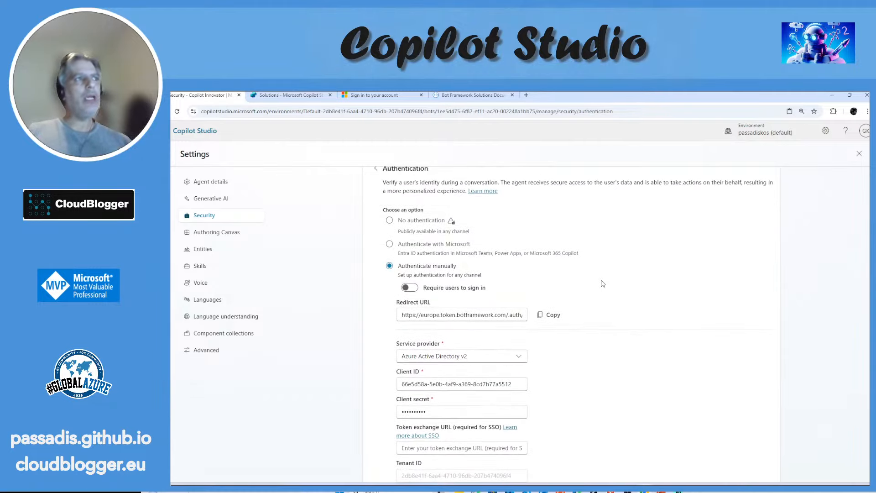
Step: Open the CloudBlogger site in a new browser tab and open its article on creating powerful Copilots in Copilot Studio
left_click(526, 95)
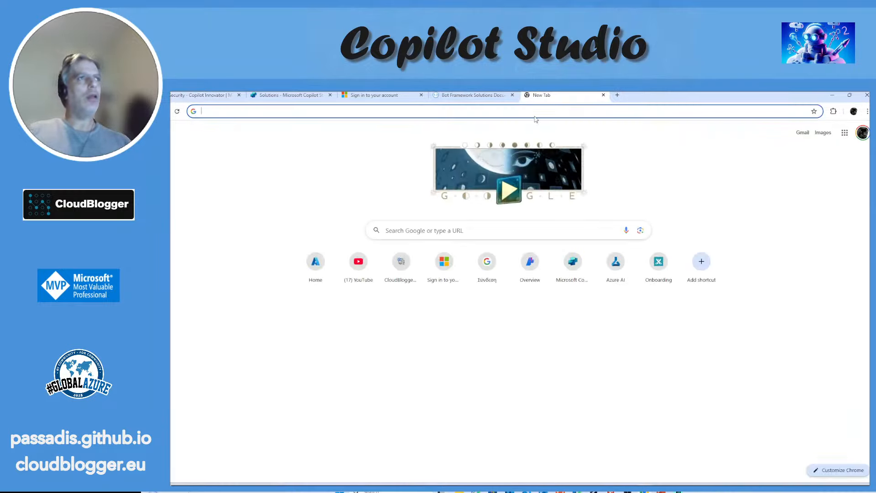
left_click(534, 117)
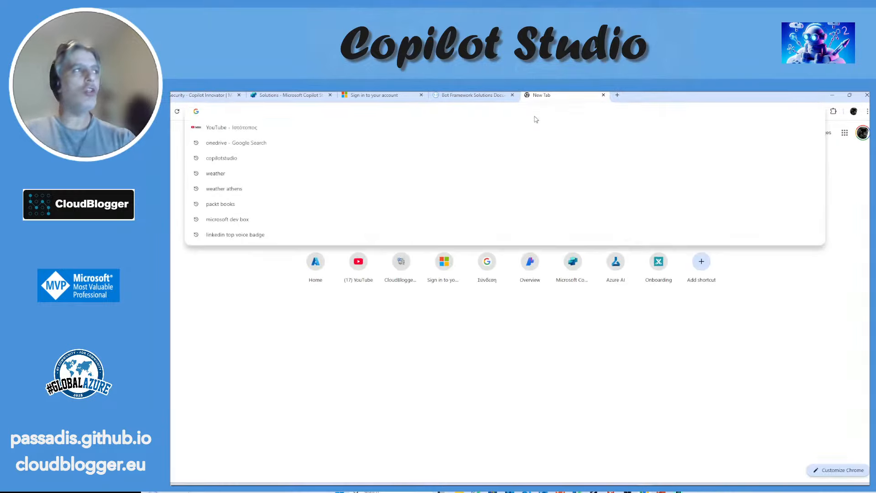
left_click(402, 267)
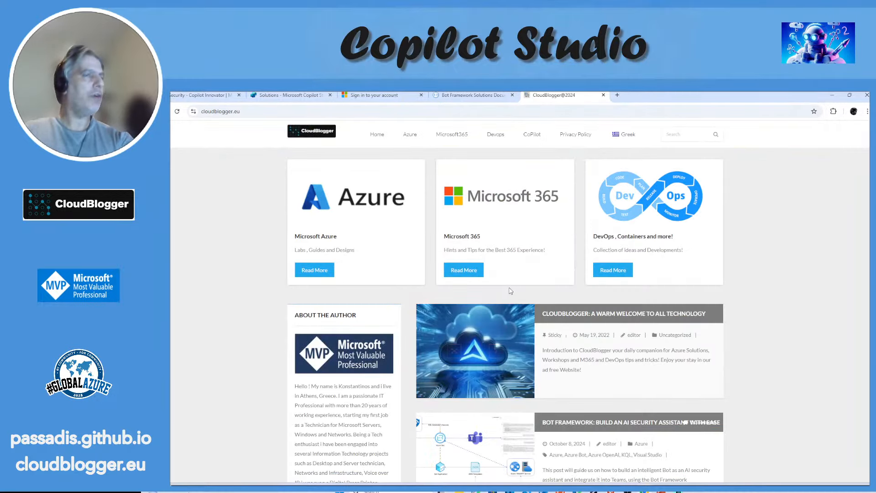
scroll(510, 291, "down", 8)
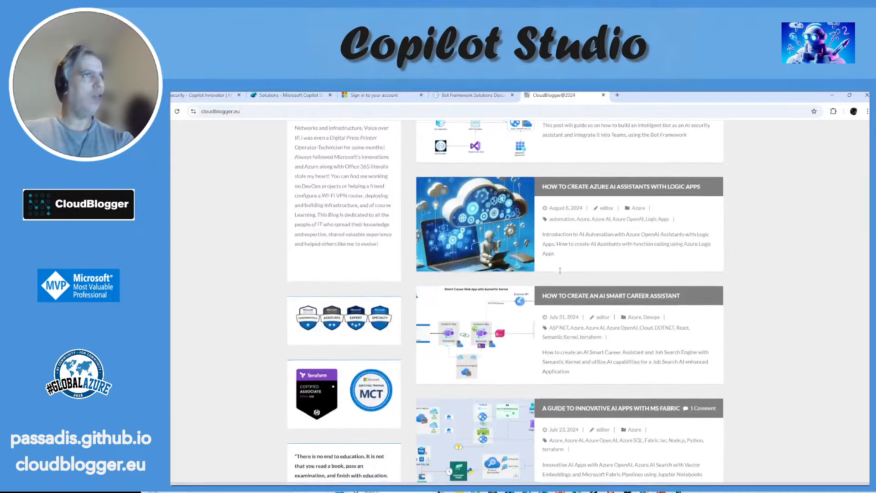
scroll(559, 270, "down", 10)
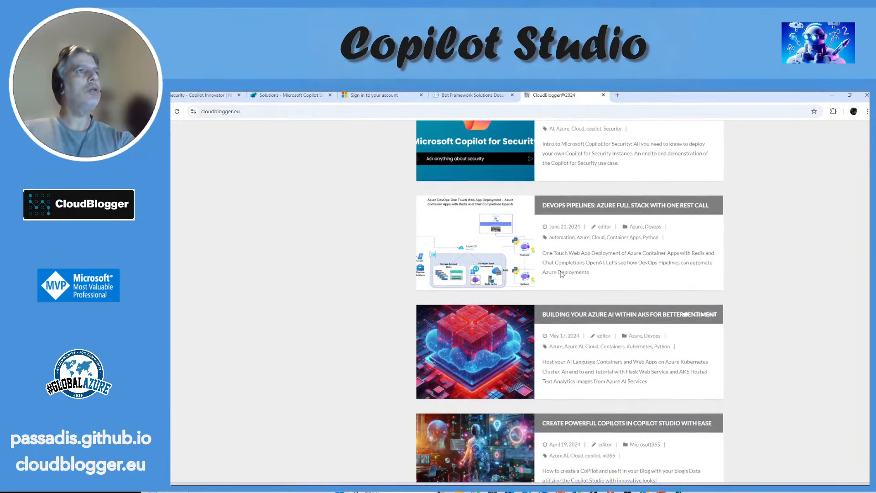
scroll(561, 274, "down", 3)
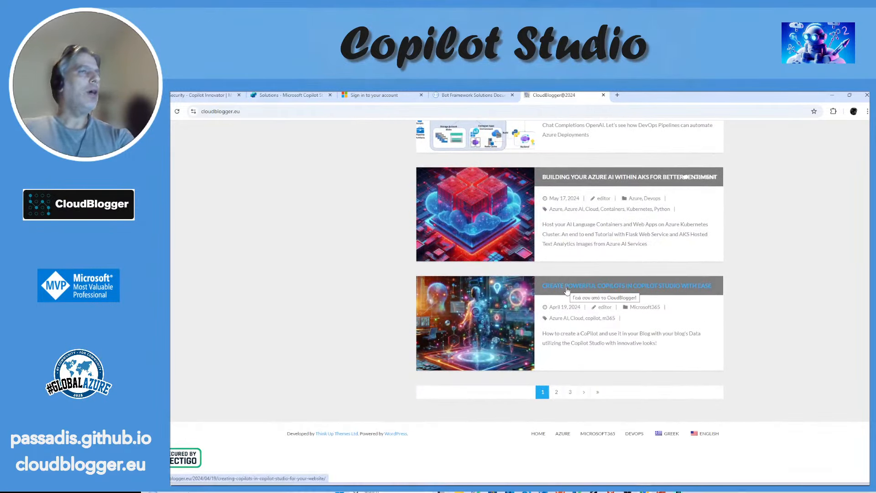
left_click(566, 290)
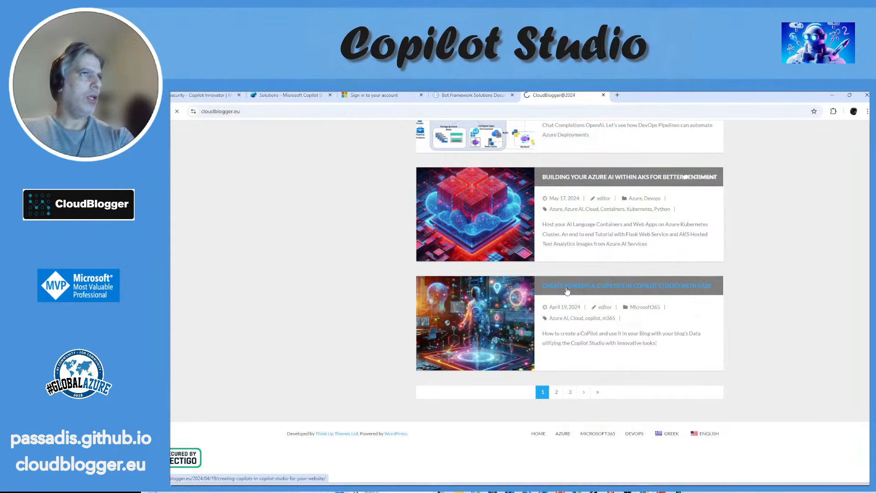
Step: Read through the article to its instructions for Entra ID app registration, redirect URIs, client secret and manual authentication
scroll(568, 278, "down", 8)
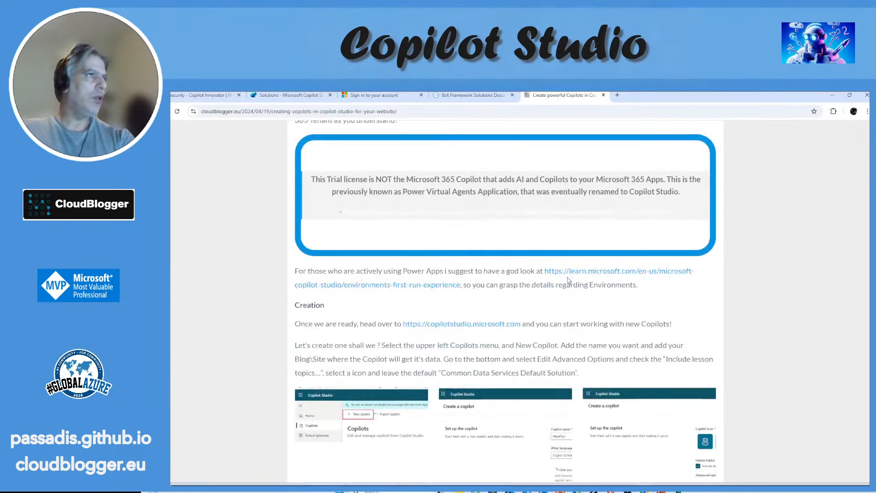
scroll(568, 279, "down", 15)
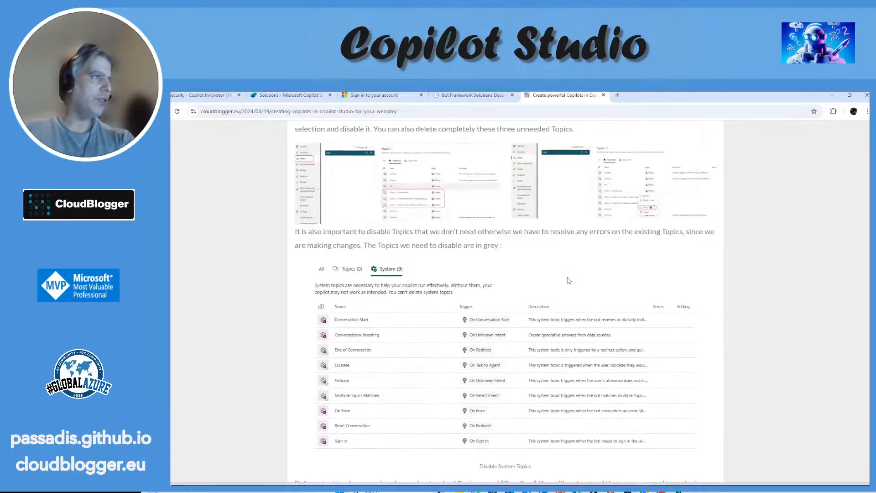
scroll(568, 280, "down", 15)
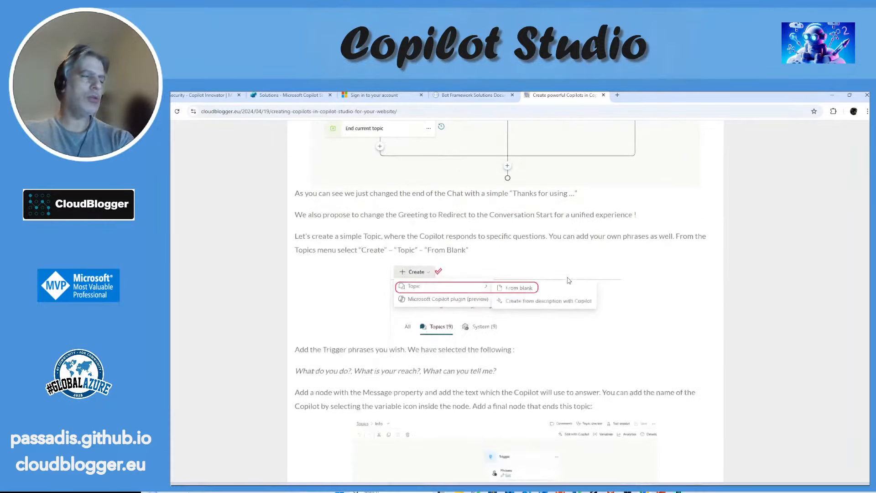
scroll(568, 280, "down", 15)
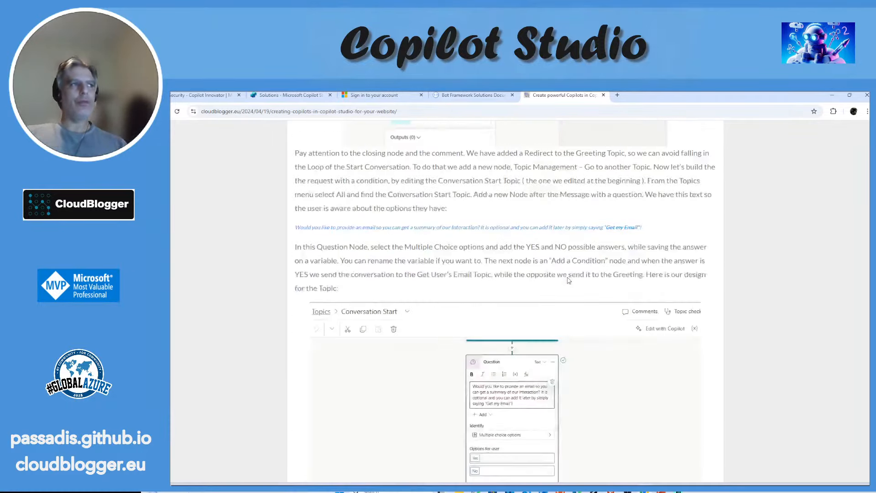
scroll(568, 280, "down", 15)
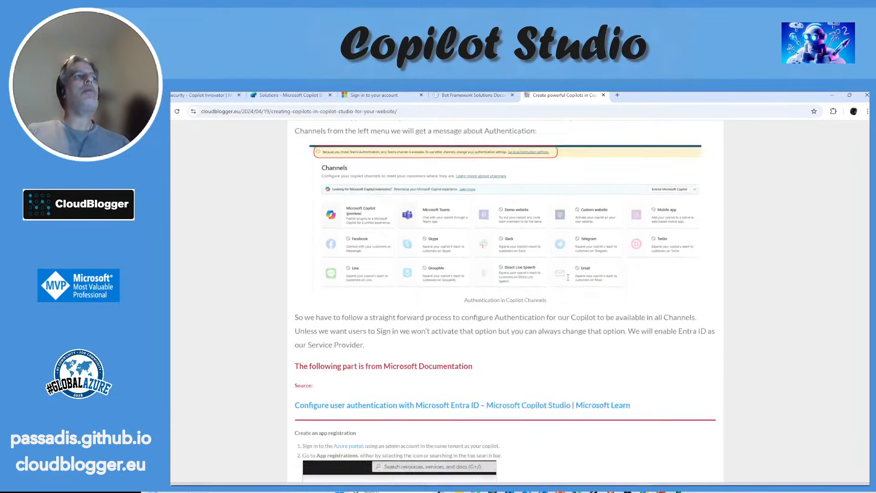
scroll(568, 277, "down", 4)
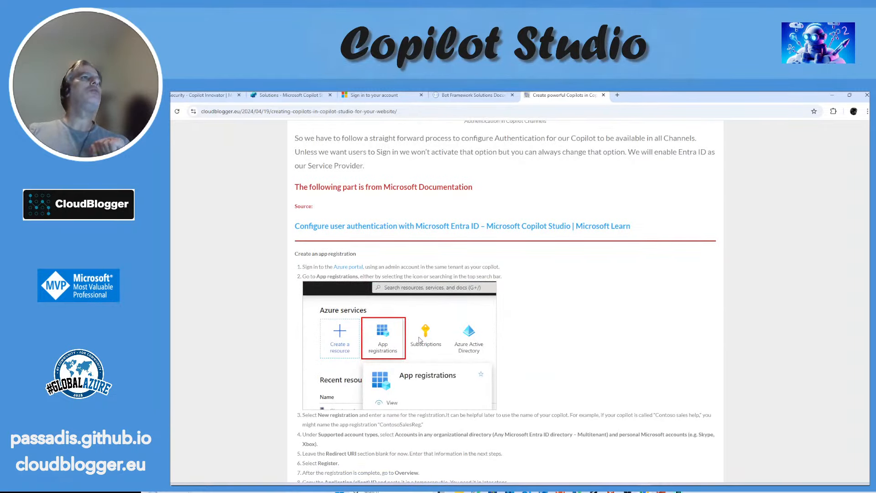
scroll(420, 340, "down", 14)
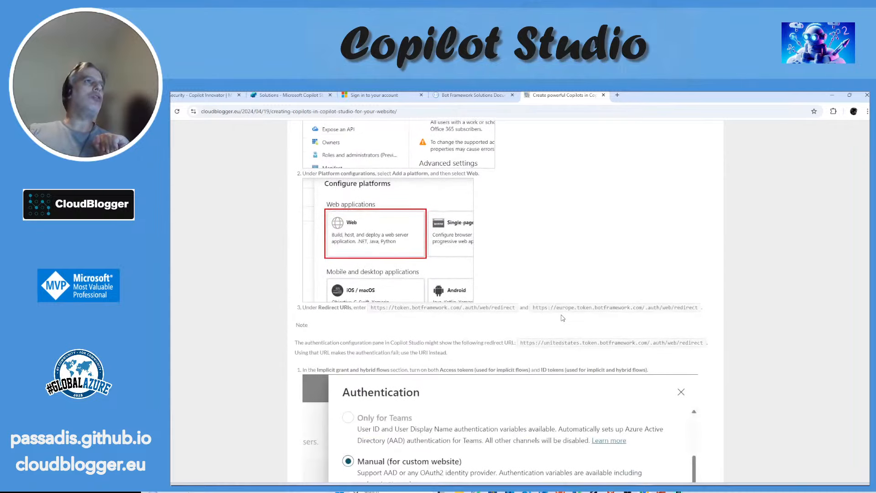
scroll(563, 318, "down", 4)
scroll(562, 314, "down", 5)
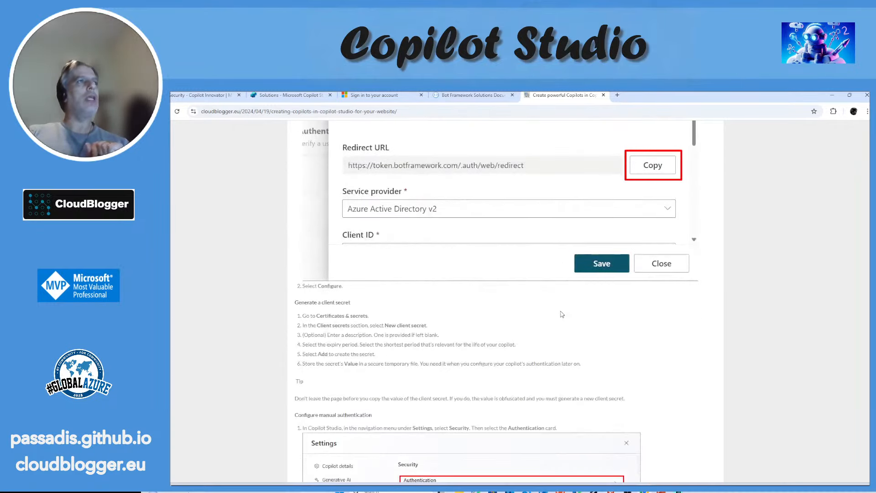
scroll(426, 318, "up", 6)
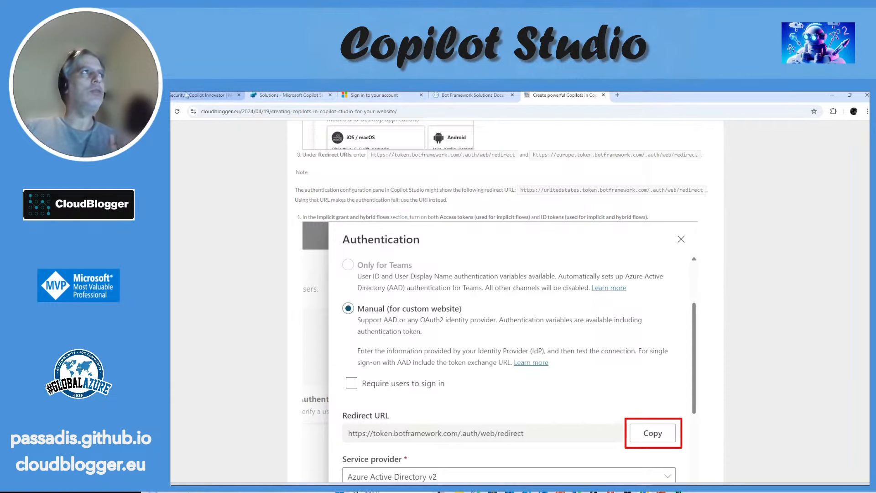
Step: Look through the objects of the Common Data Services Default Solution and bring up the component types that can be created in it
left_click(288, 95)
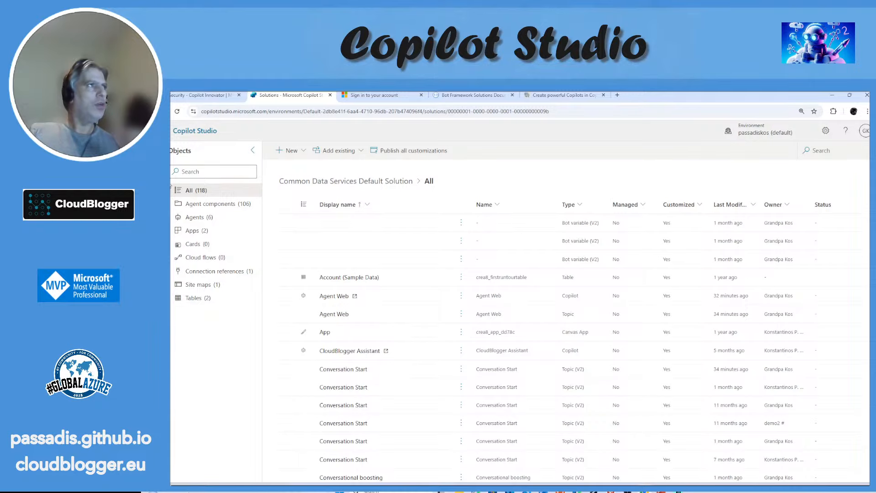
scroll(691, 262, "down", 6)
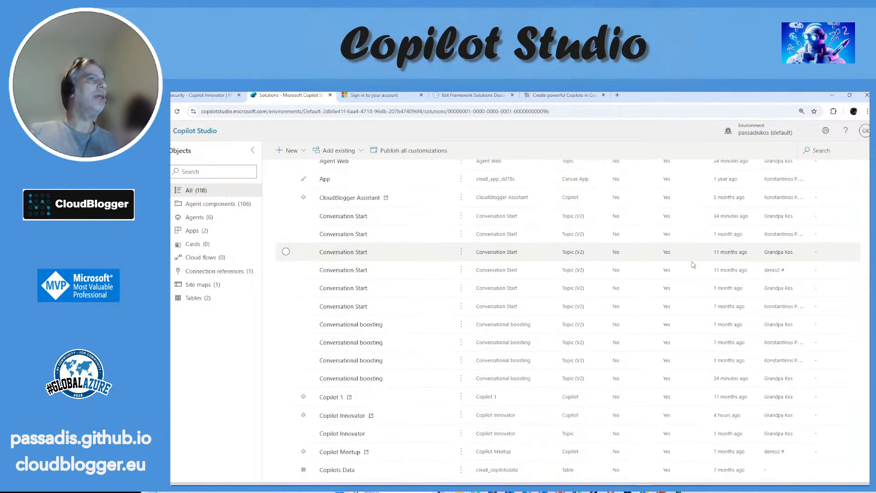
scroll(693, 265, "down", 5)
scroll(692, 264, "up", 5)
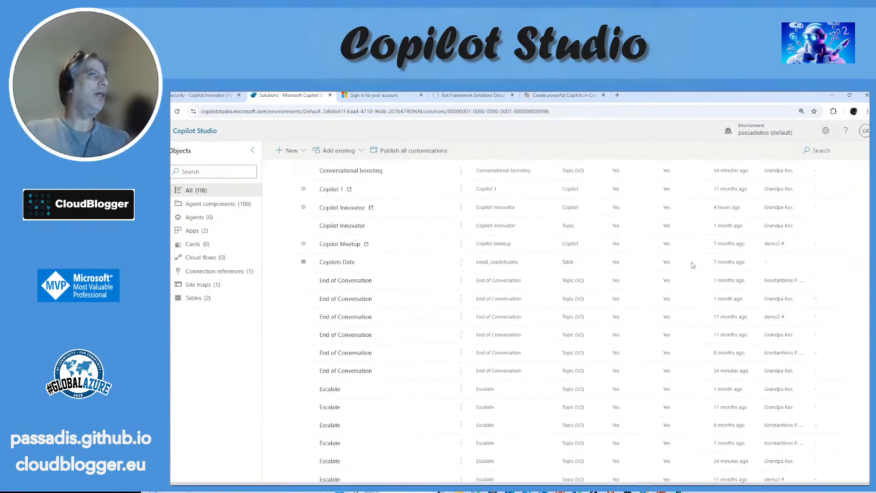
scroll(691, 265, "up", 6)
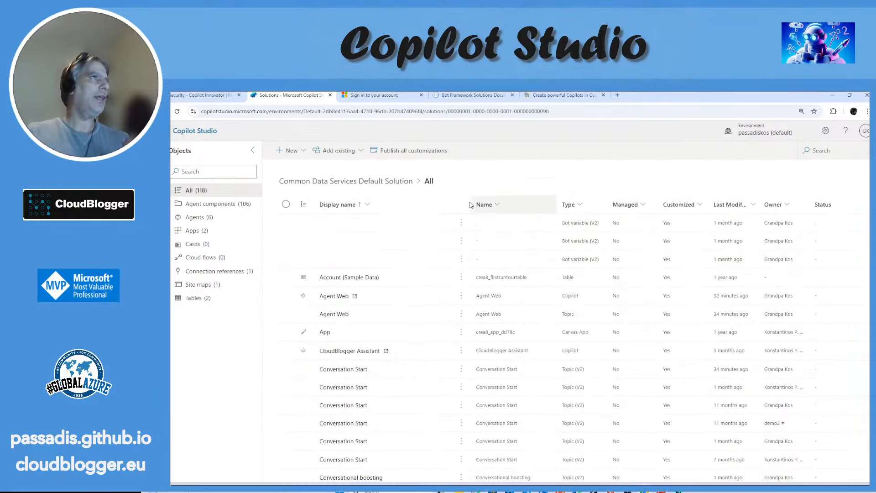
left_click(301, 151)
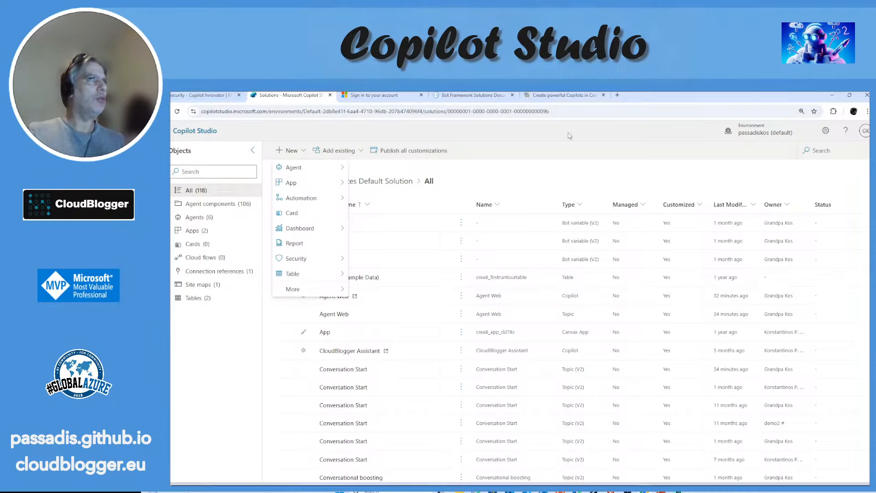
Step: Review the Copilot Innovator agent's manual authentication settings once more, down to the tenant ID and scopes
left_click(193, 95)
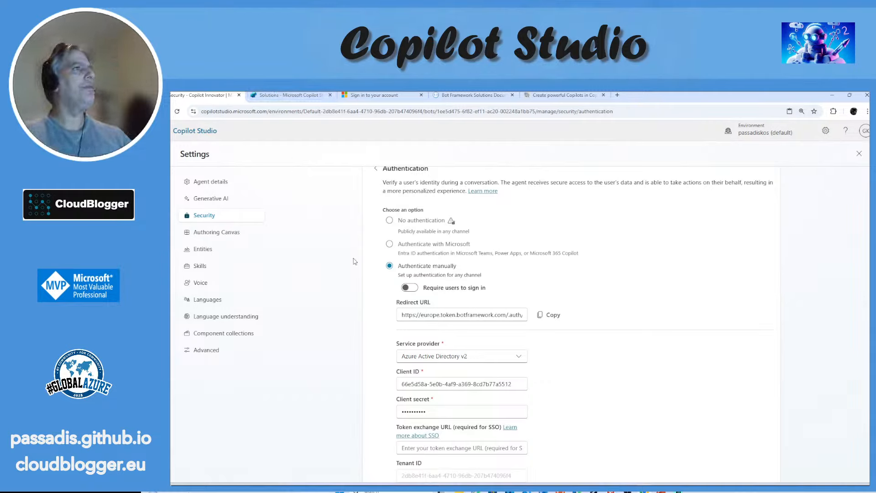
scroll(564, 248, "down", 2)
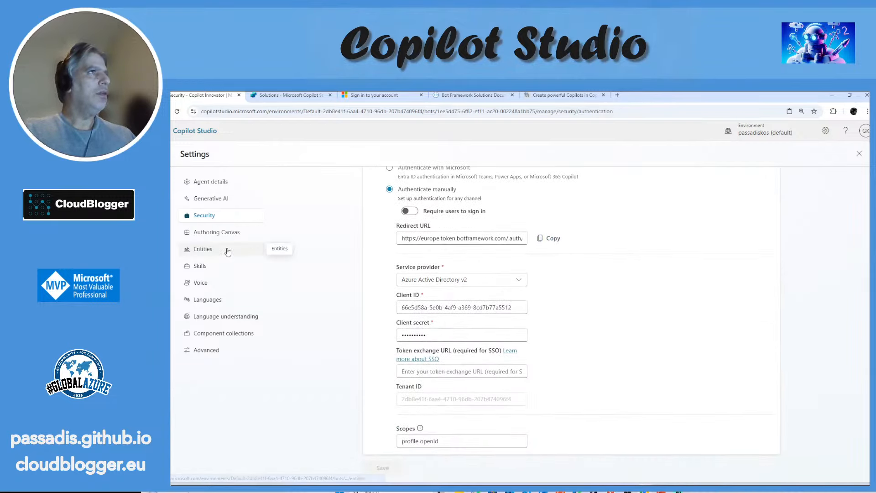
scroll(571, 271, "up", 2)
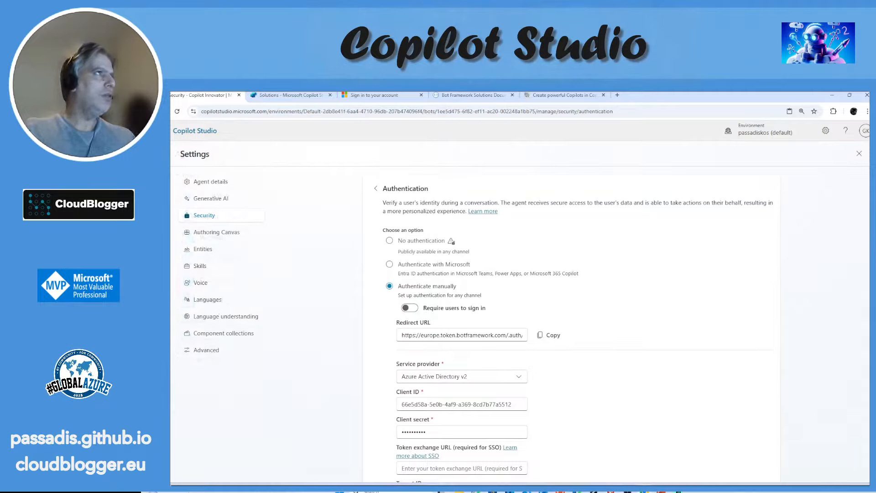
Step: Return to the Copilot Innovator agent, show its available channels and publish the agent
mouse_move(171, 209)
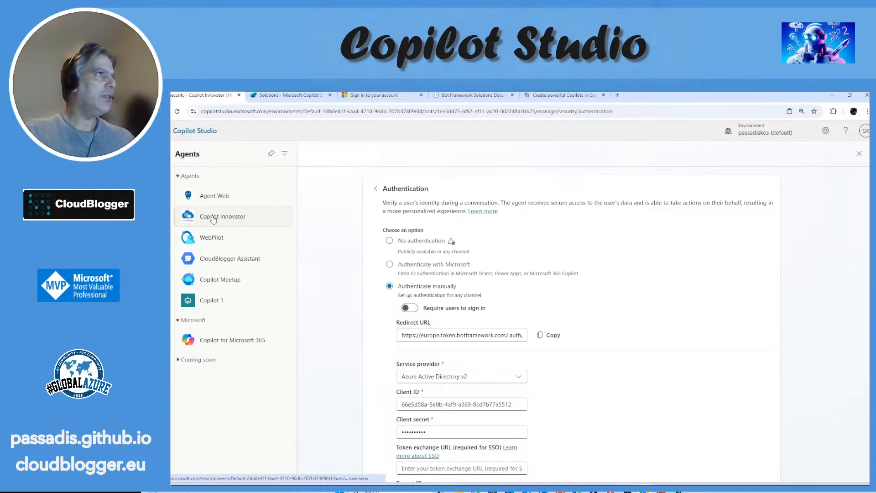
left_click(213, 218)
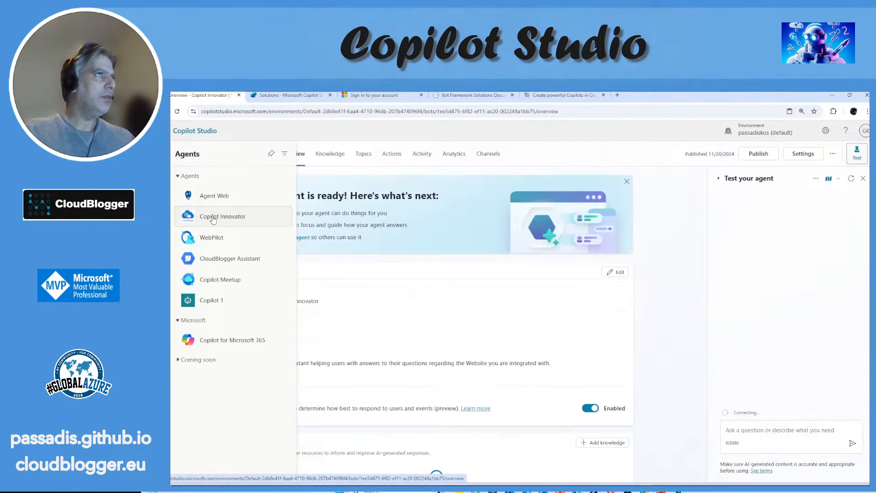
left_click(488, 156)
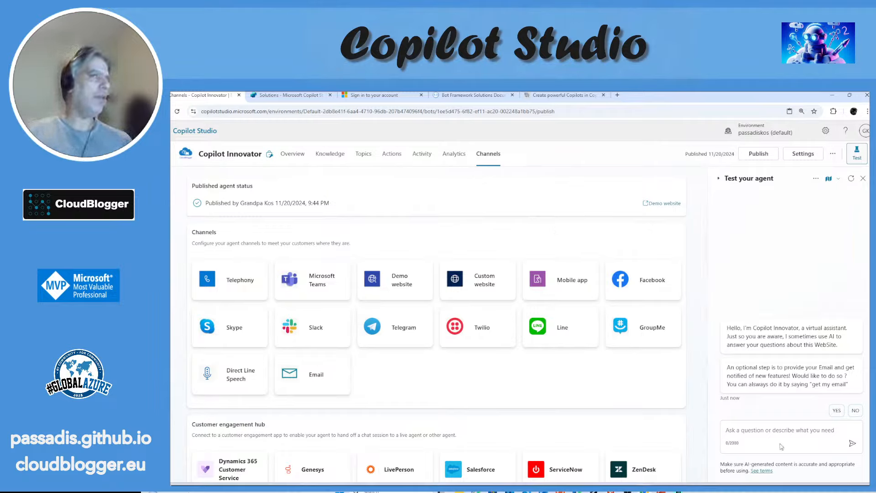
left_click(755, 156)
left_click(565, 322)
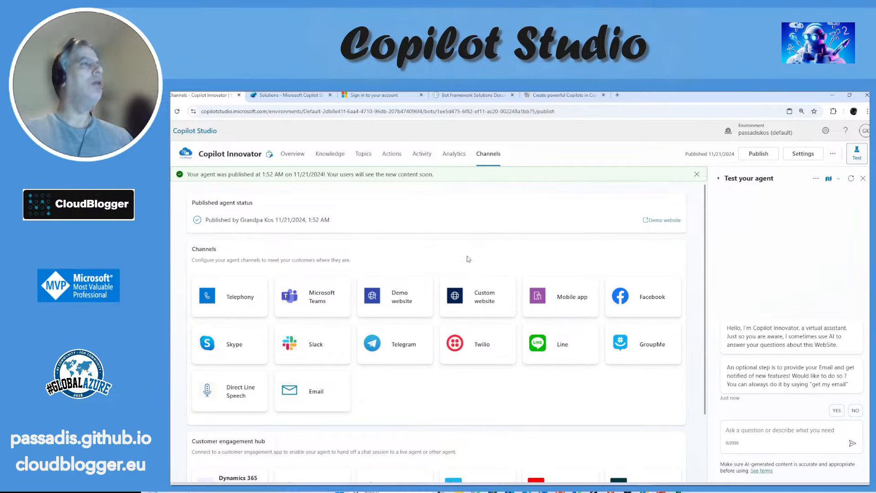
Step: Copy the share link of the Demo website channel and open it in a new browser tab
left_click(417, 286)
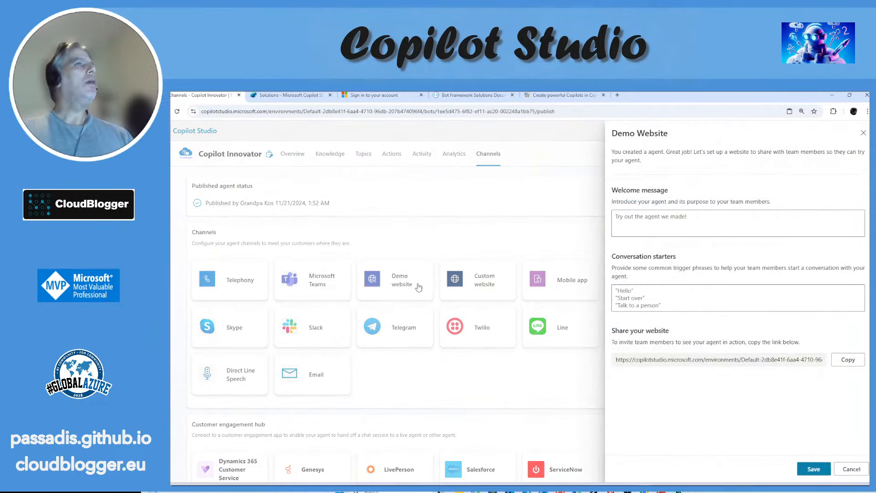
left_click(839, 364)
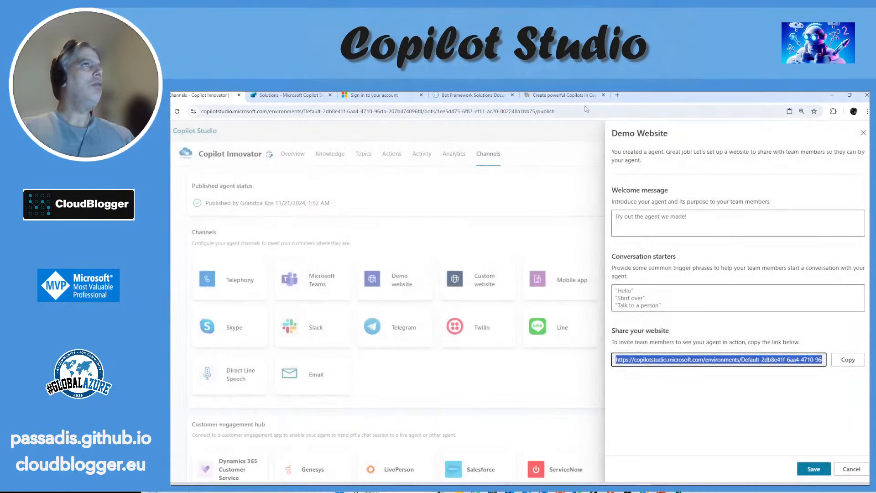
left_click(618, 94)
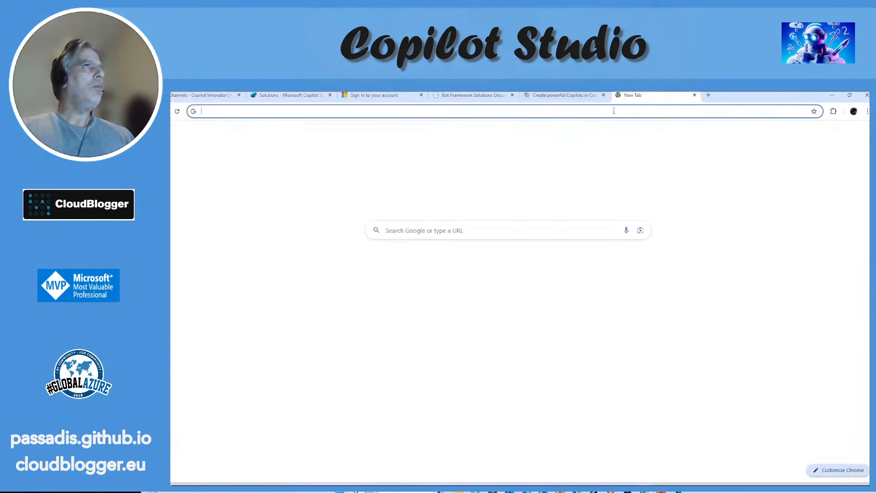
right_click(614, 111)
left_click(648, 187)
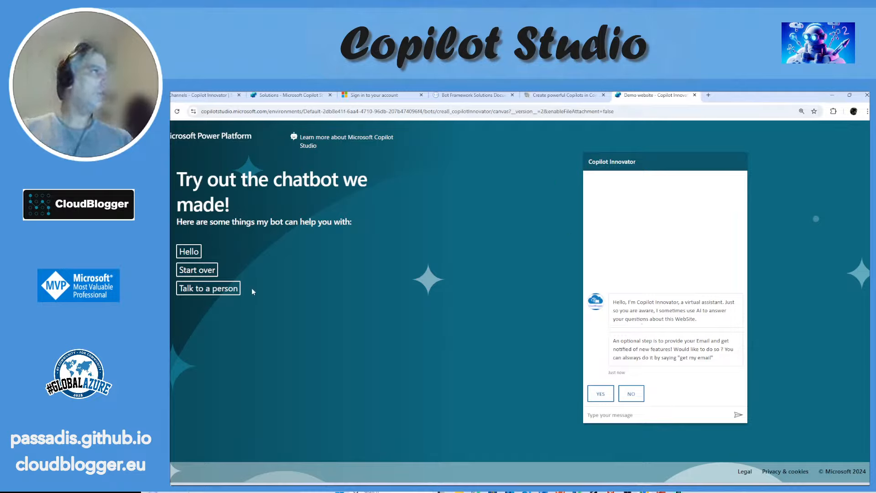
Step: Try the demo chatbot's Start over starter, confirming the restart with Yes, followed by the Hello and Talk to a person starters
left_click(200, 271)
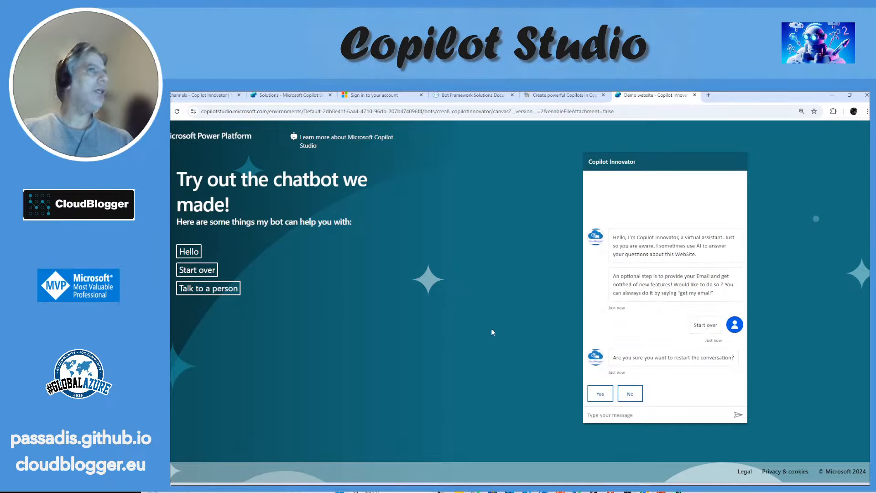
left_click(598, 393)
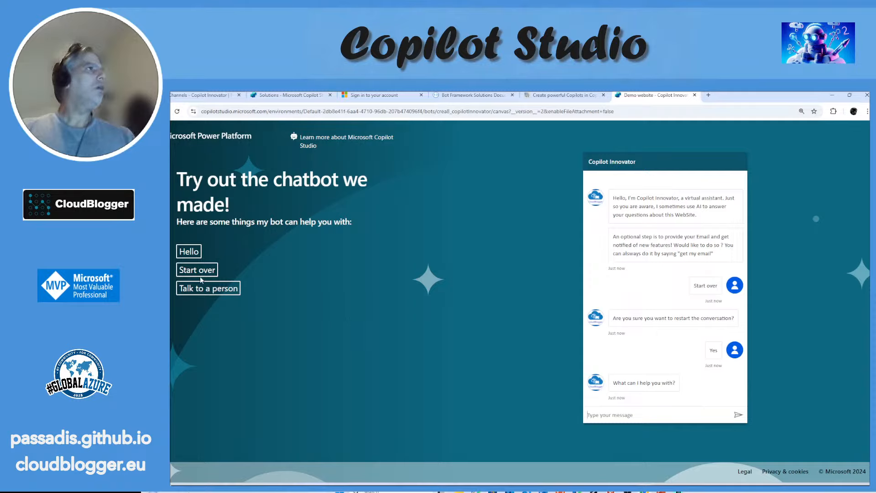
left_click(188, 251)
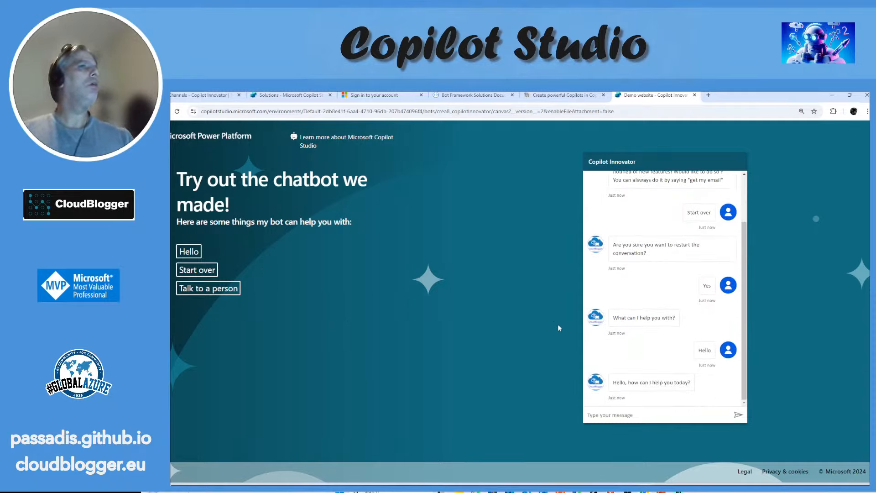
left_click(188, 289)
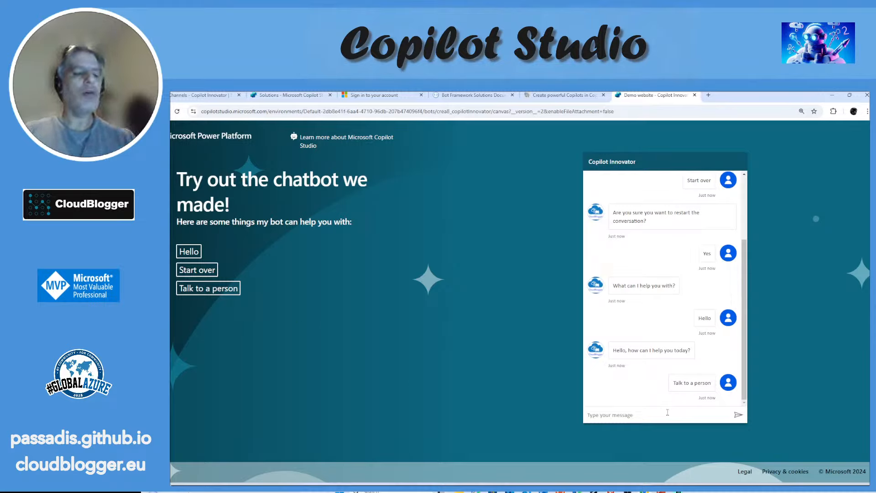
Step: Ask the demo chatbot "WHat is CloudBlogger?"
type("WH")
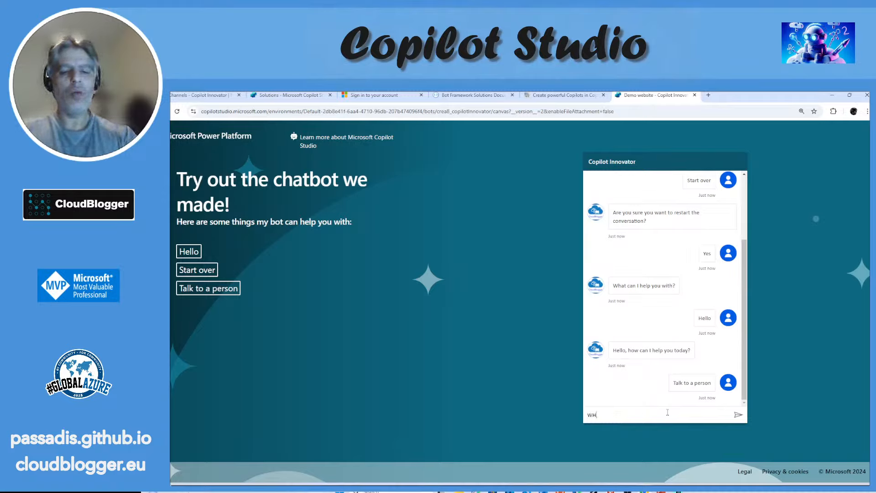
type("at is Clou")
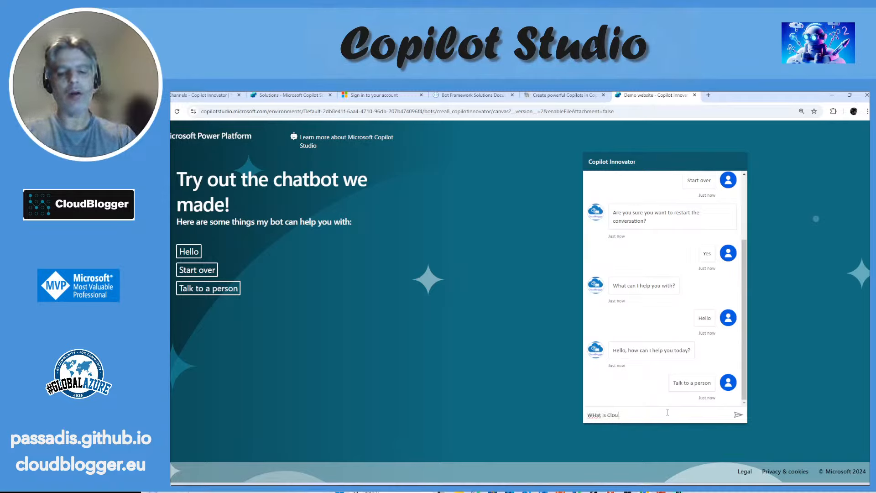
type("dBlogger?")
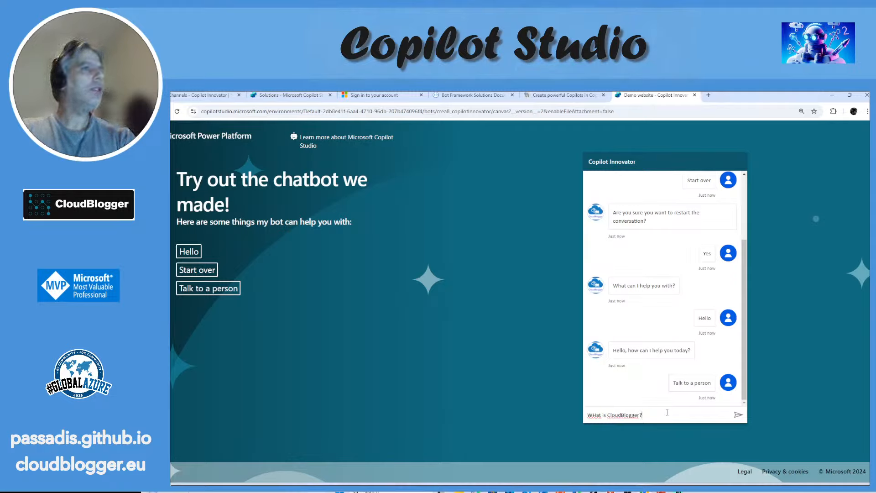
key("Return")
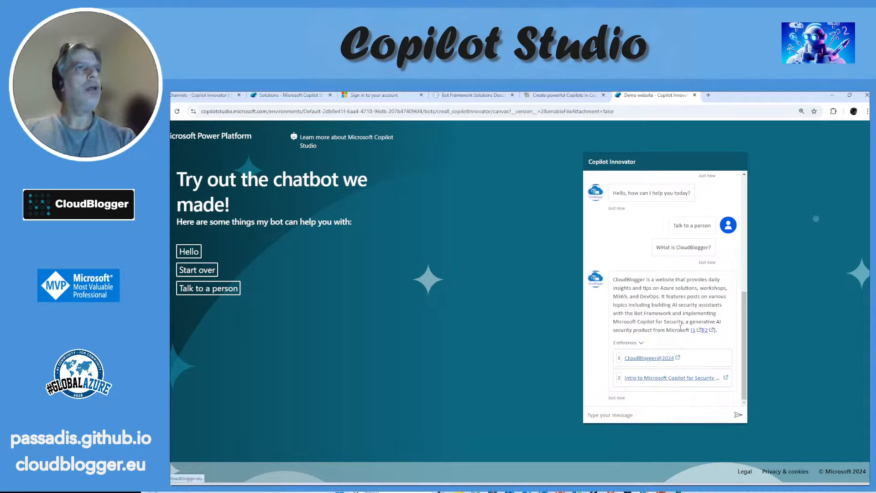
Step: Highlight the chatbot's answer about CloudBlogger, and collapse and re-expand its list of references
left_click_drag(615, 282, 731, 337)
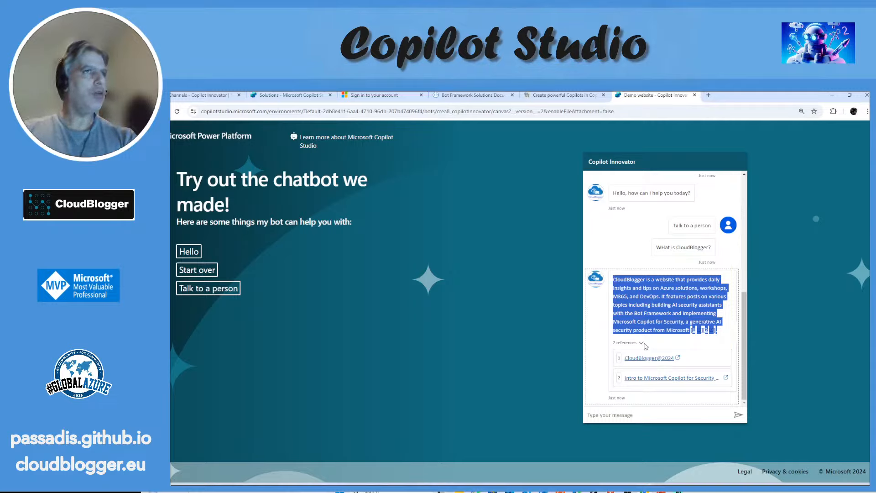
left_click(641, 342)
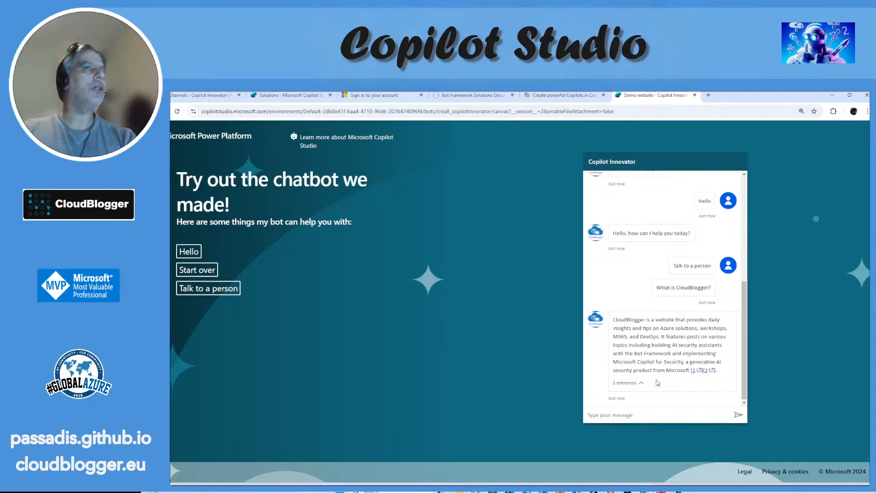
left_click(641, 383)
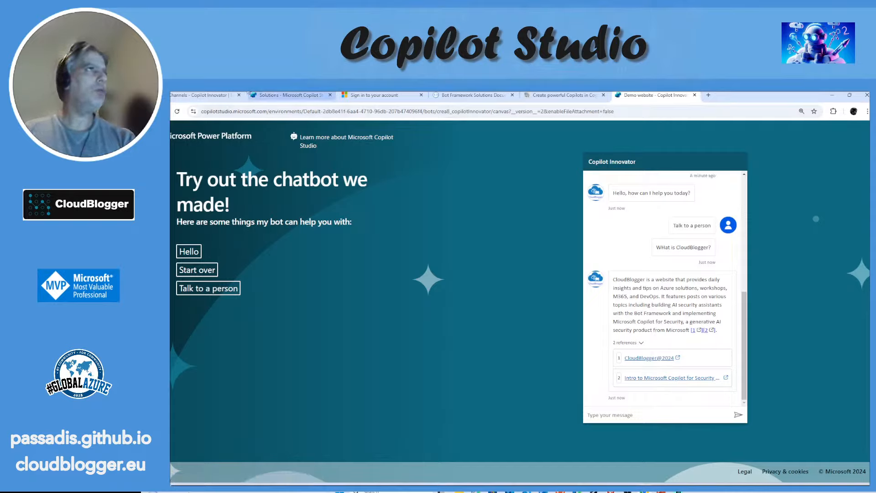
Step: Leave the agent's Demo website settings without saving, open the Custom website channel and select its default embed code
left_click(213, 95)
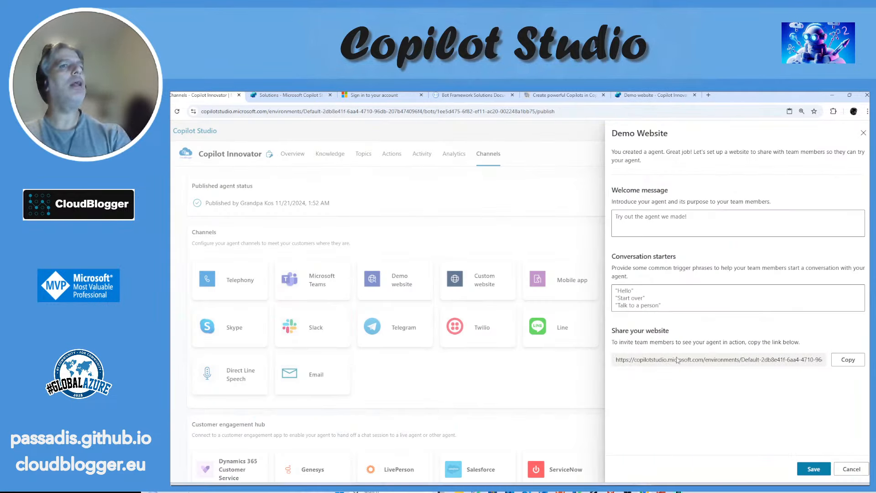
left_click(858, 468)
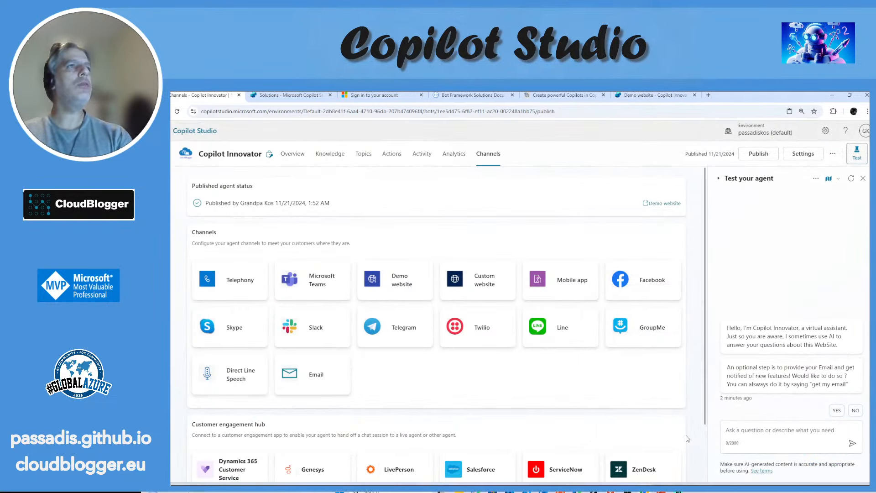
left_click(491, 285)
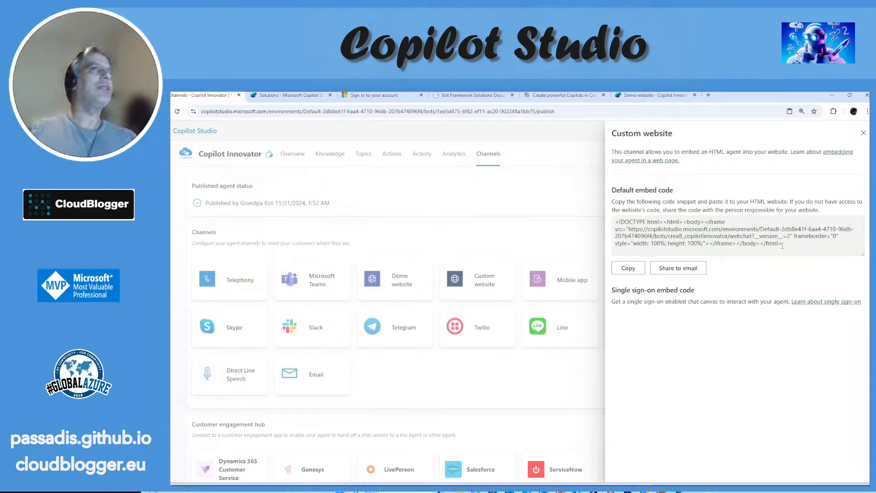
left_click_drag(782, 246, 615, 212)
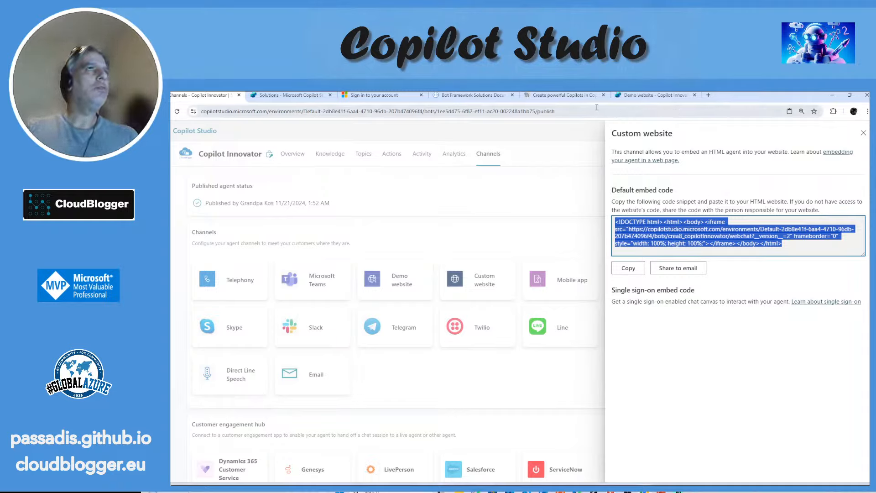
Step: View the assistant embedded on the CloudBlogger site's CoPilot page, and return to the solution's object list
left_click(564, 95)
scroll(593, 172, "up", 5)
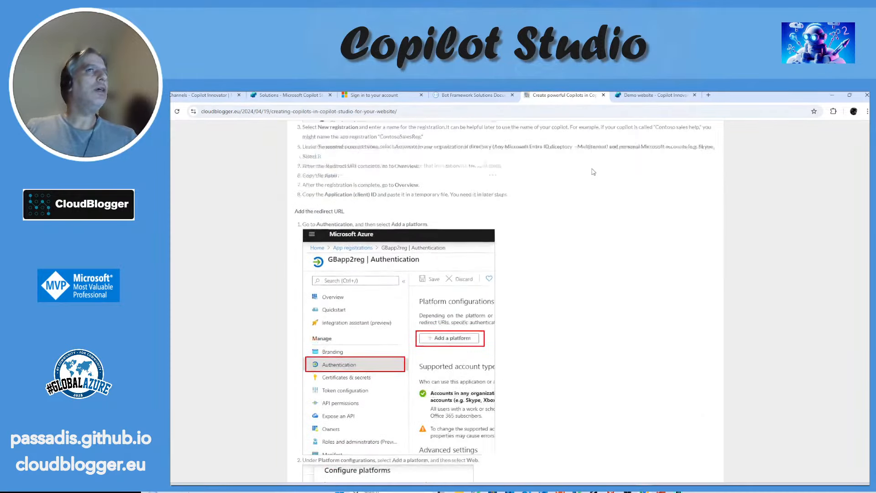
scroll(593, 172, "up", 5)
scroll(593, 171, "up", 3)
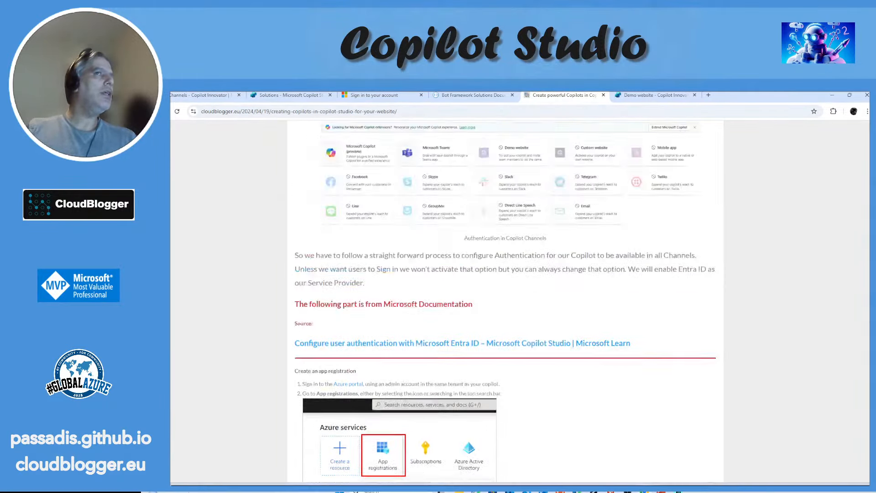
scroll(593, 171, "up", 15)
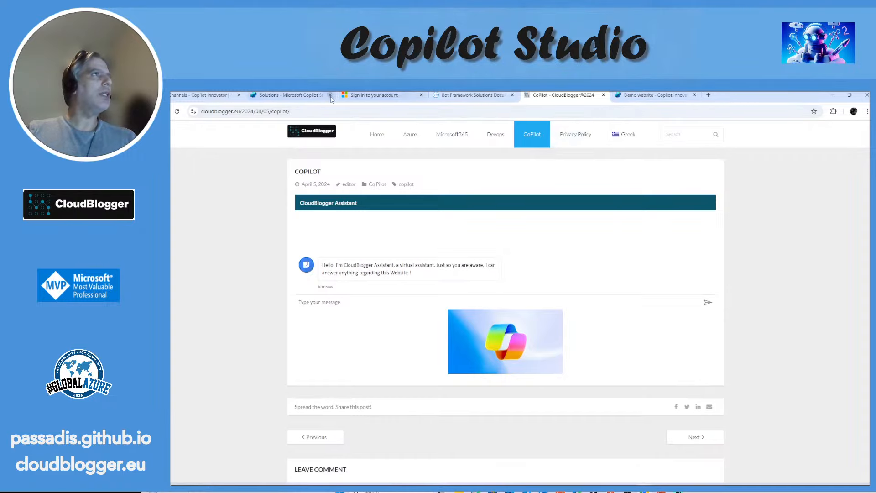
left_click(273, 98)
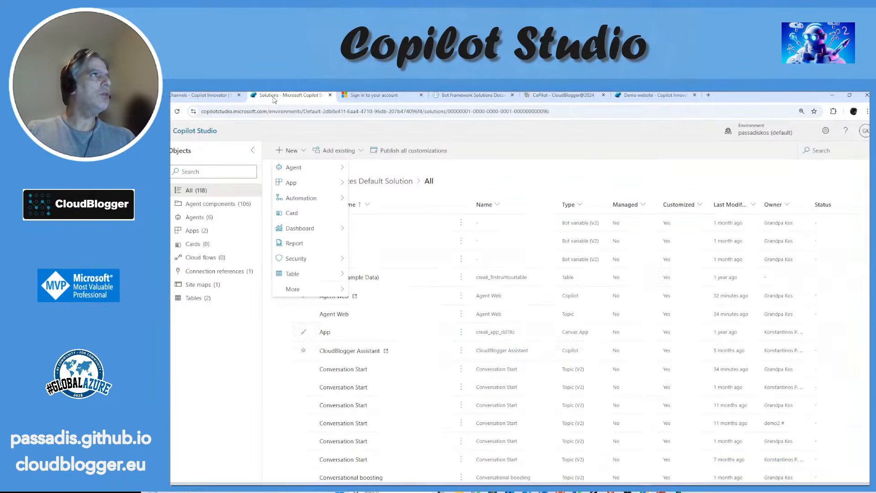
Step: Close the Custom website channel, open the CloudBlogger Assistant agent and enable its generative AI orchestration
left_click(210, 97)
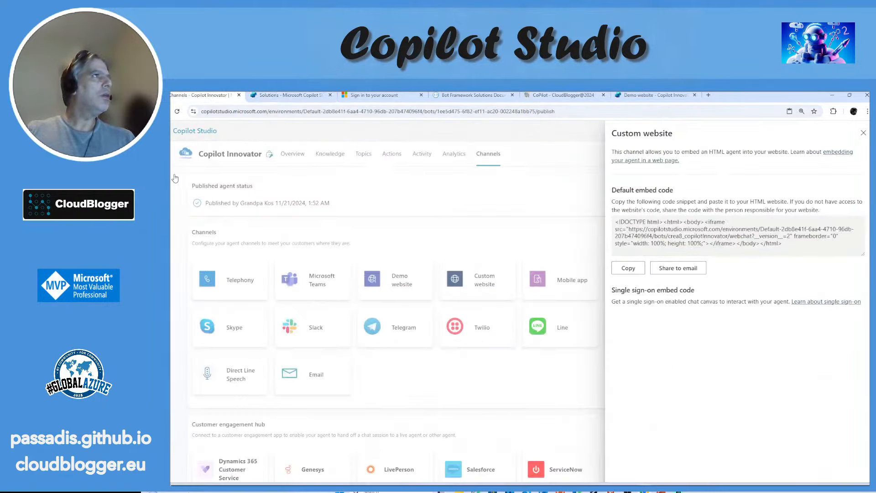
left_click(863, 133)
mouse_move(179, 201)
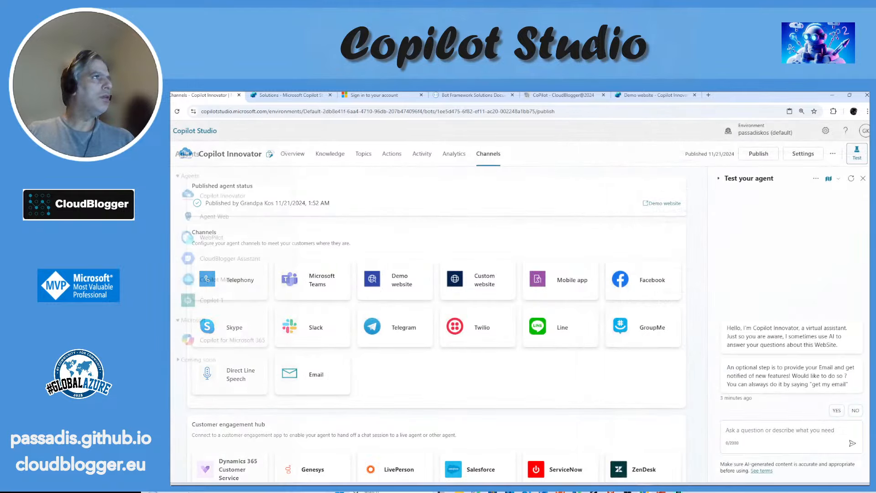
left_click(230, 263)
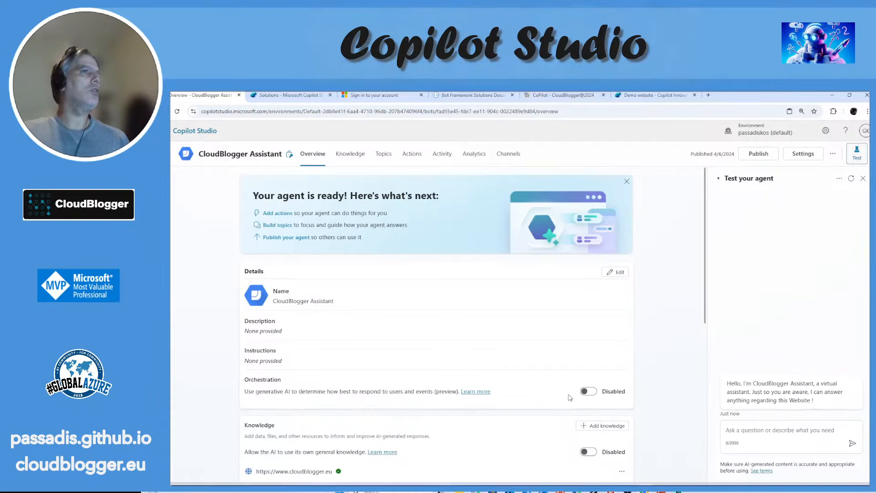
left_click(590, 391)
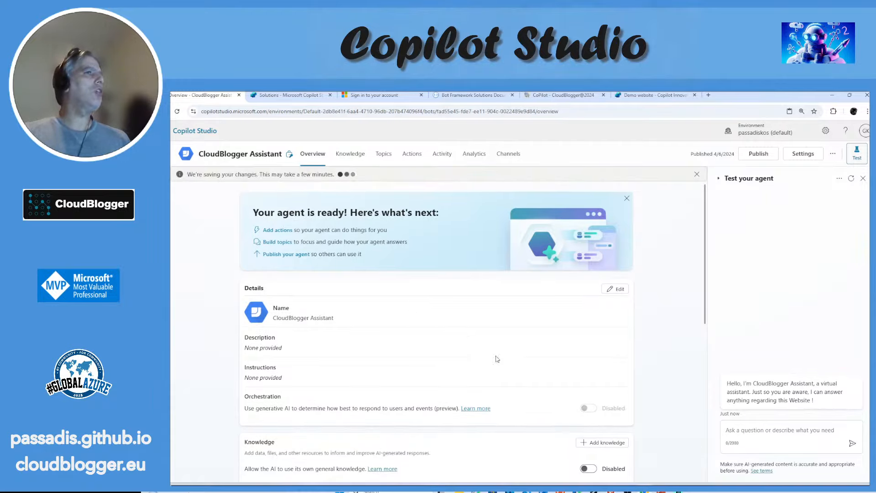
scroll(516, 371, "down", 1)
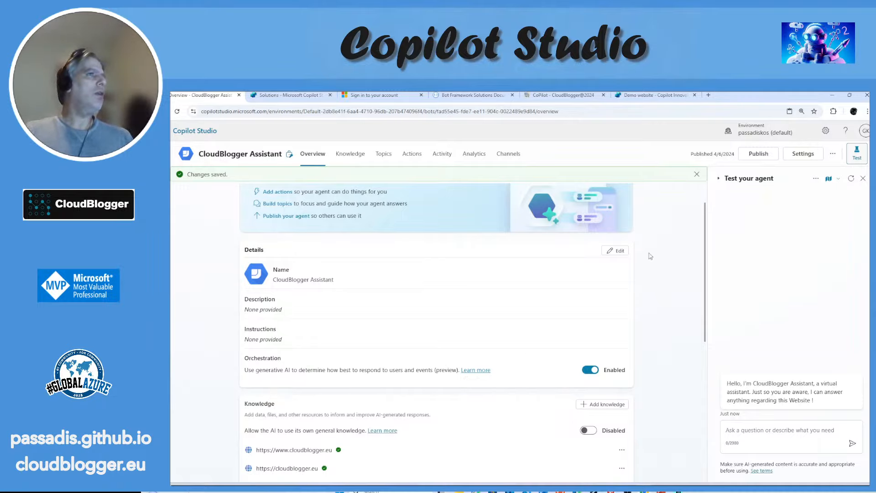
Step: Review the risk details for CloudBlogger Assistant and publish the agent
left_click(758, 153)
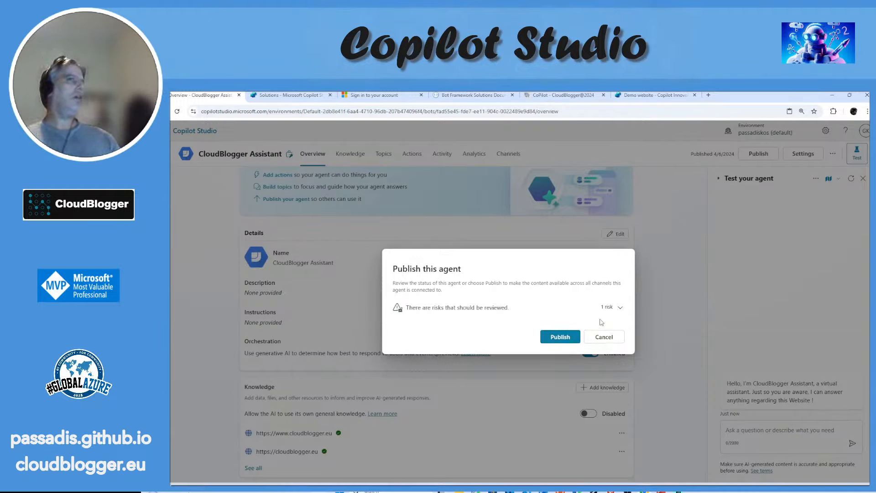
left_click(620, 307)
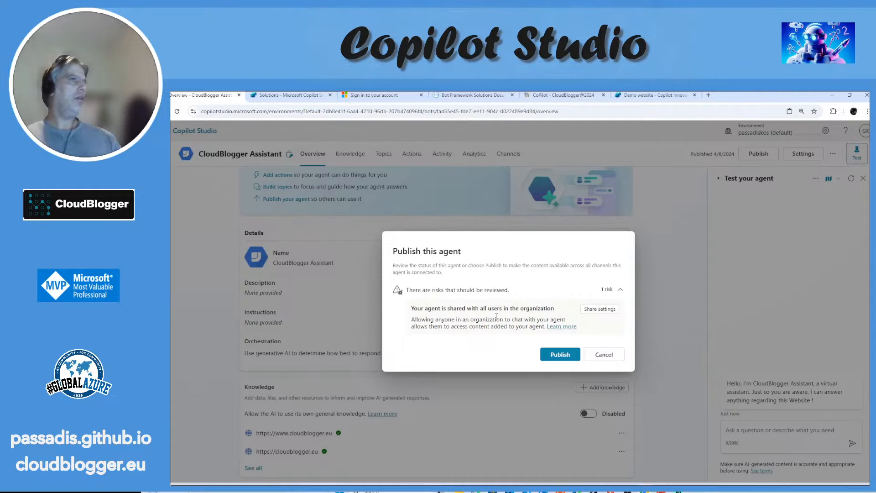
left_click(559, 355)
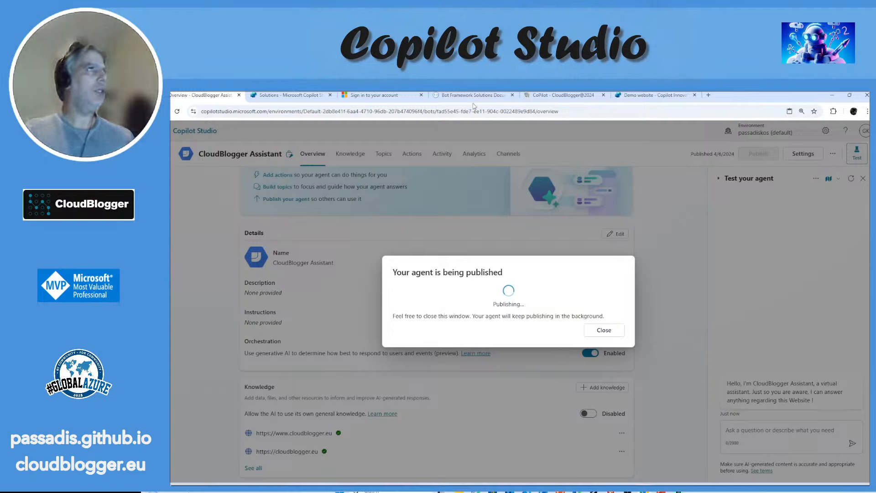
left_click(552, 96)
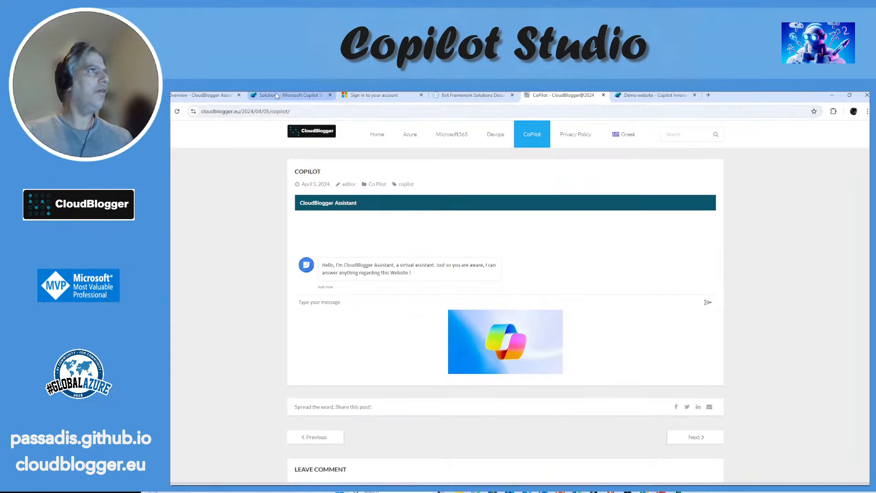
left_click(199, 96)
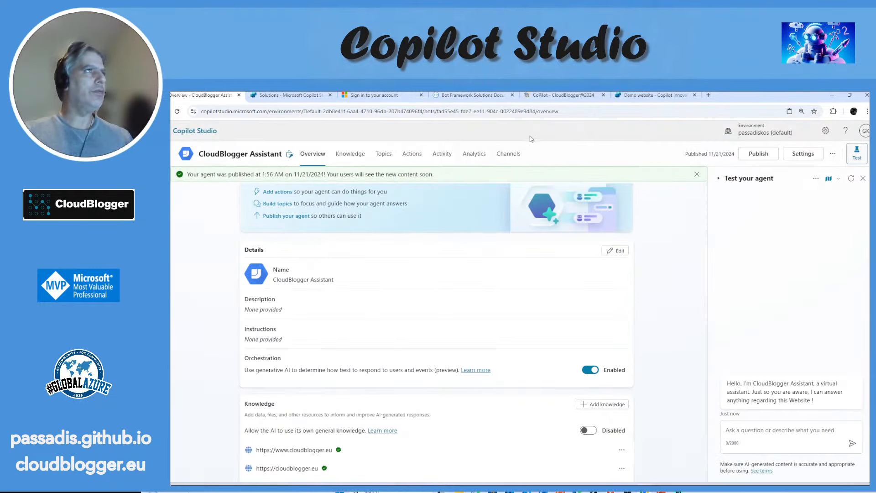
Step: Return to the CloudBlogger site's CoPilot page and send "Hello" to the embedded CloudBlogger Assistant
left_click(550, 99)
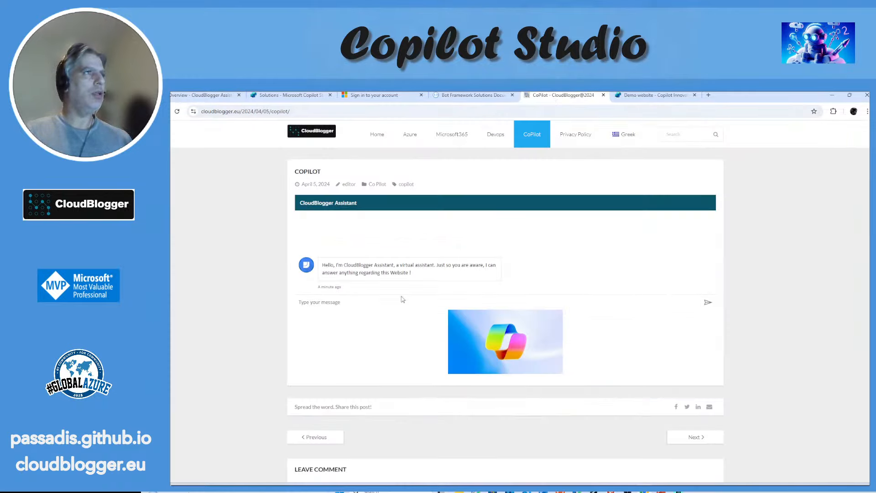
left_click(367, 293)
left_click(330, 305)
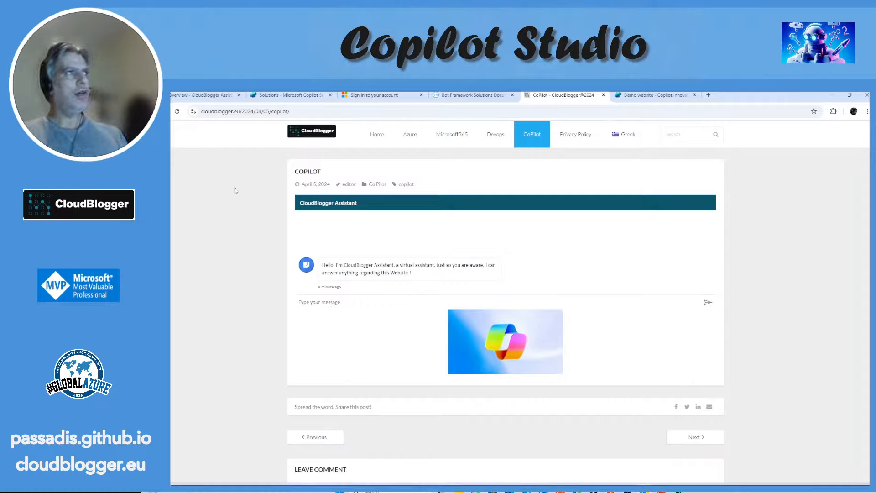
left_click(176, 112)
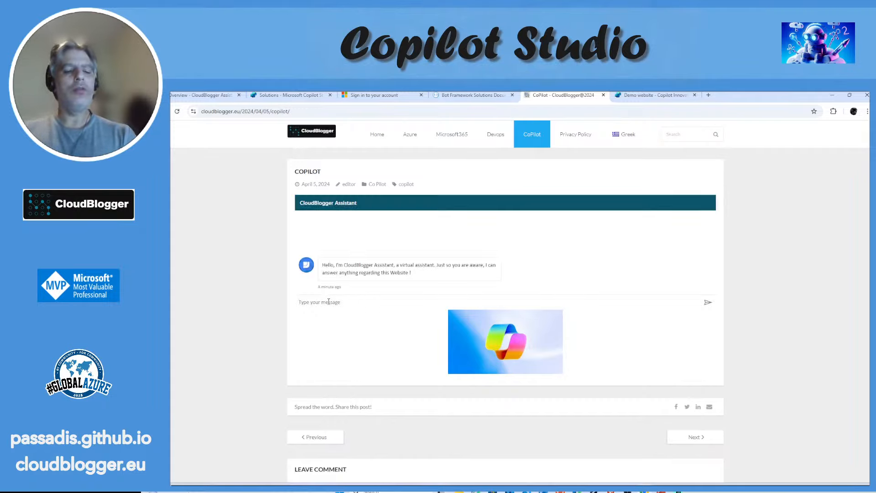
type("Hello")
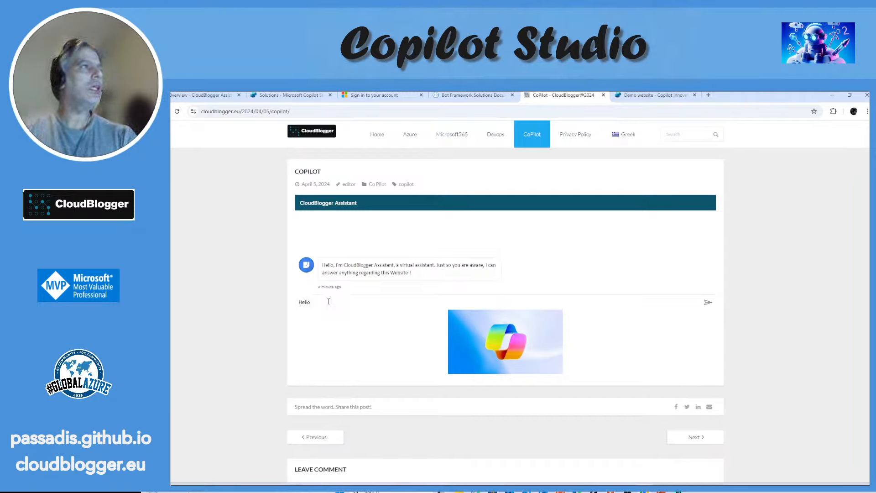
key("Return")
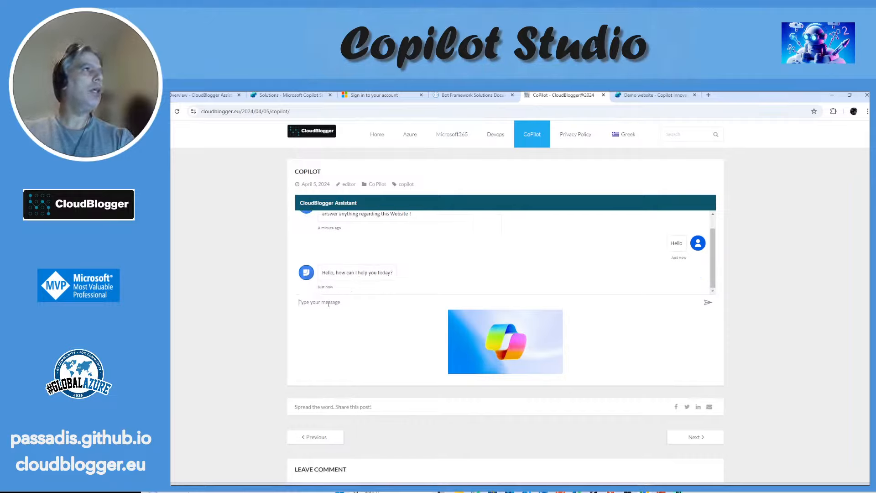
scroll(414, 258, "up", 1)
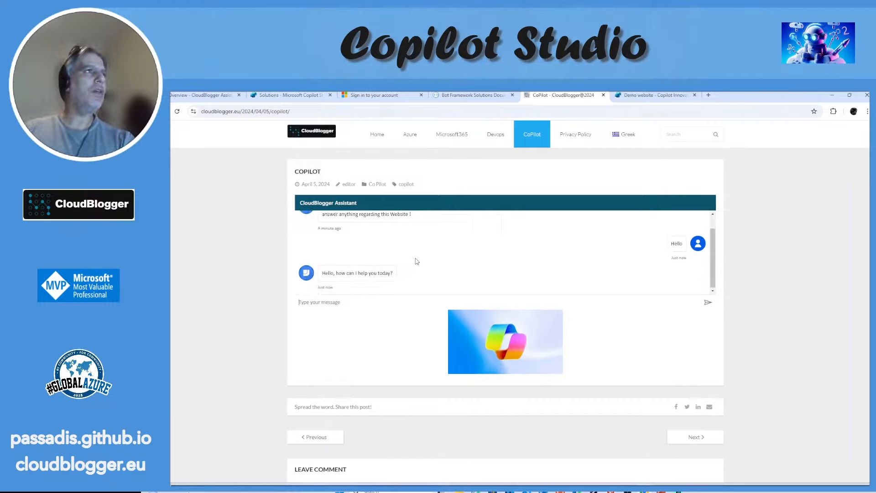
scroll(425, 262, "down", 1)
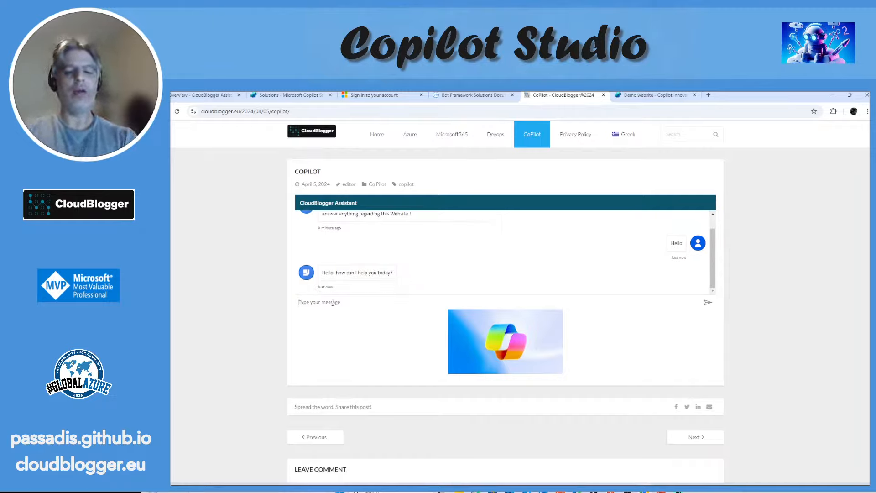
Step: Send "email" to the embedded assistant and review its reply with the reference
type("email")
key("Return")
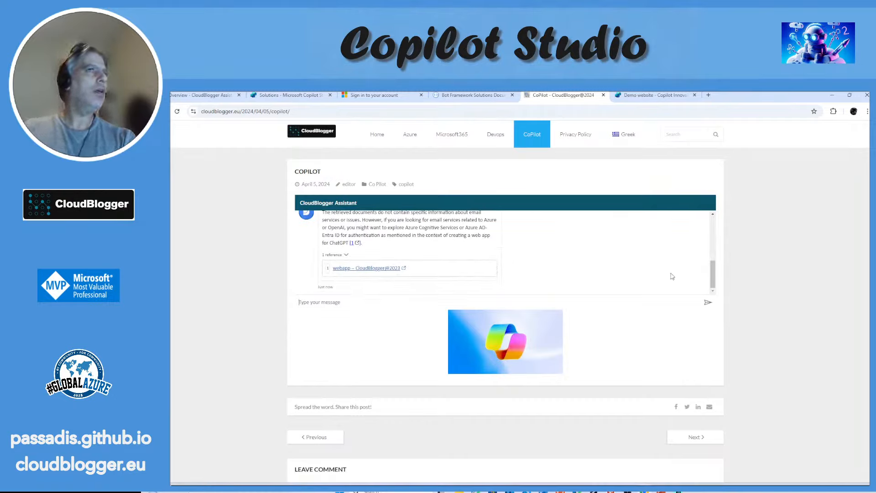
left_click(707, 273)
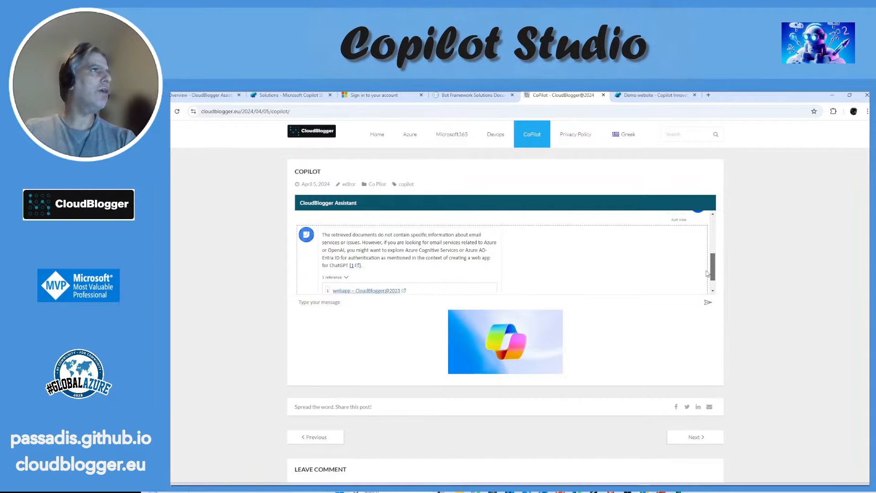
scroll(707, 274, "up", 1)
scroll(706, 269, "down", 2)
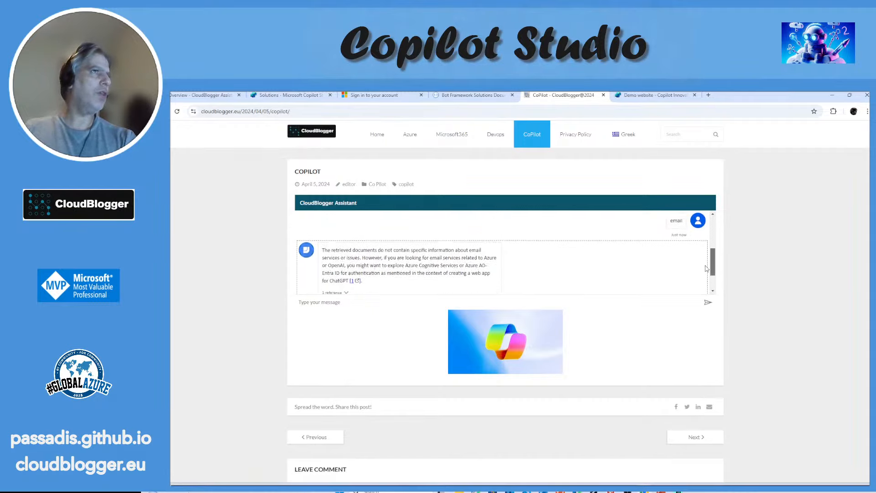
scroll(708, 275, "down", 1)
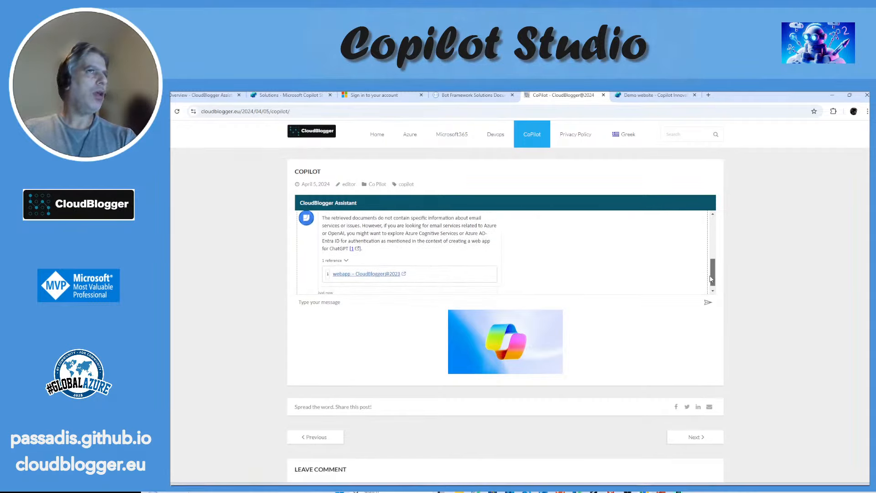
scroll(710, 279, "down", 1)
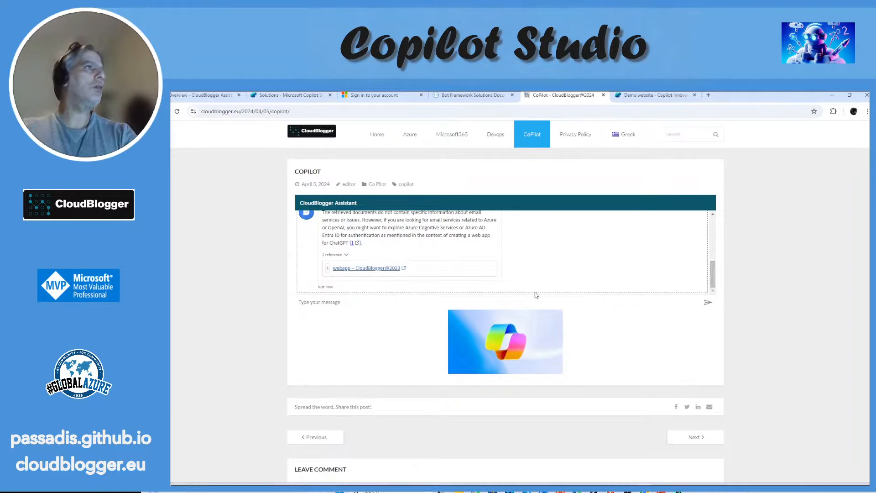
Step: Ask the embedded assistant "What is Service Bus"
left_click(328, 303)
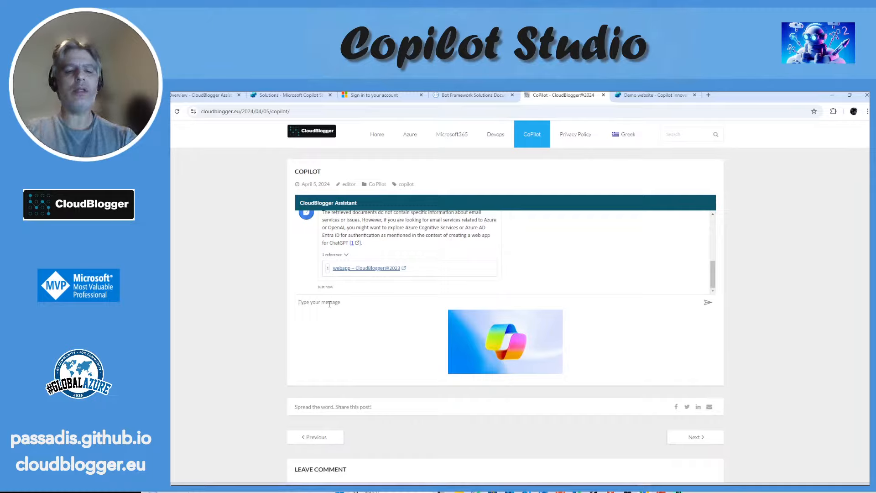
type("WHat is Service Bus ?")
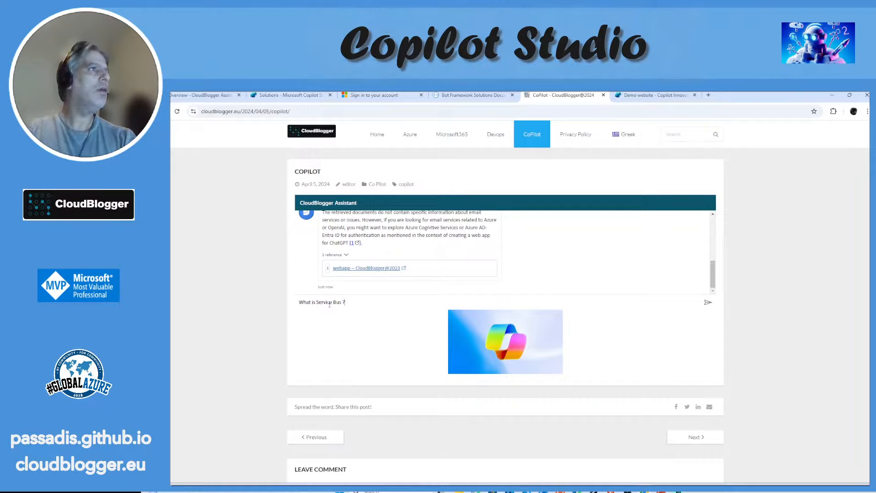
key("Return")
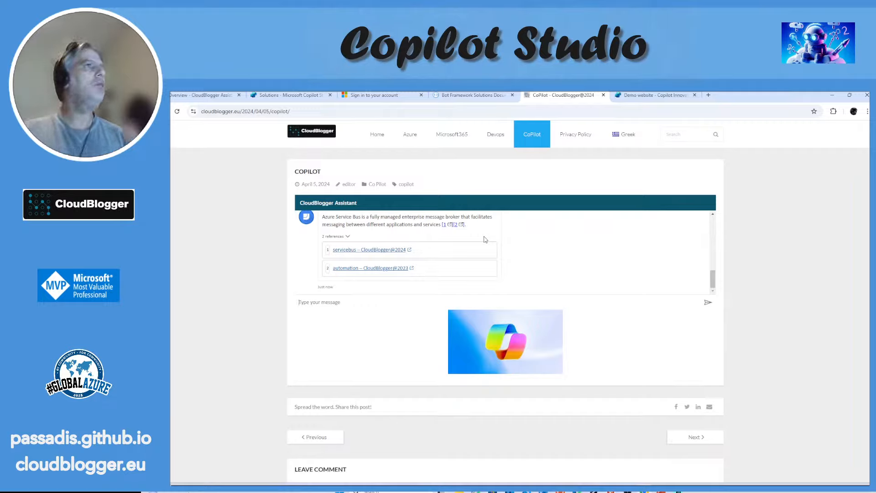
Step: View the answer's servicebus reference in a separate browser tab, and return to the CoPilot page
right_click(392, 253)
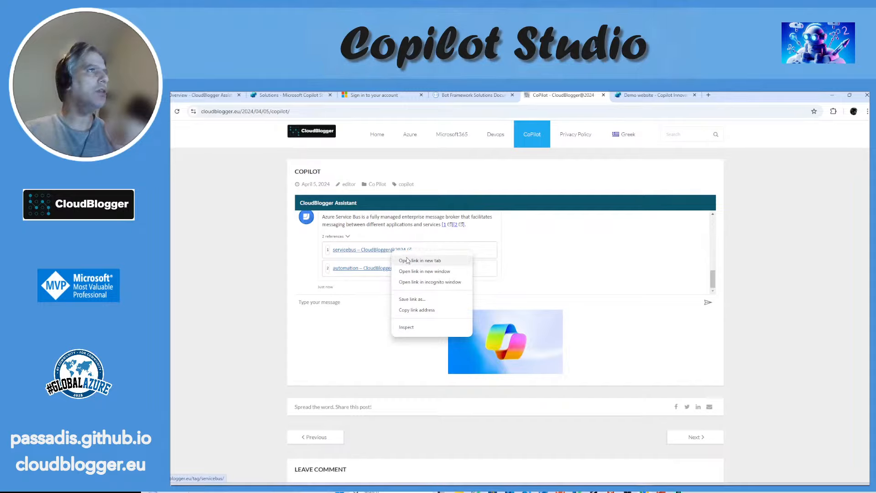
left_click(413, 258)
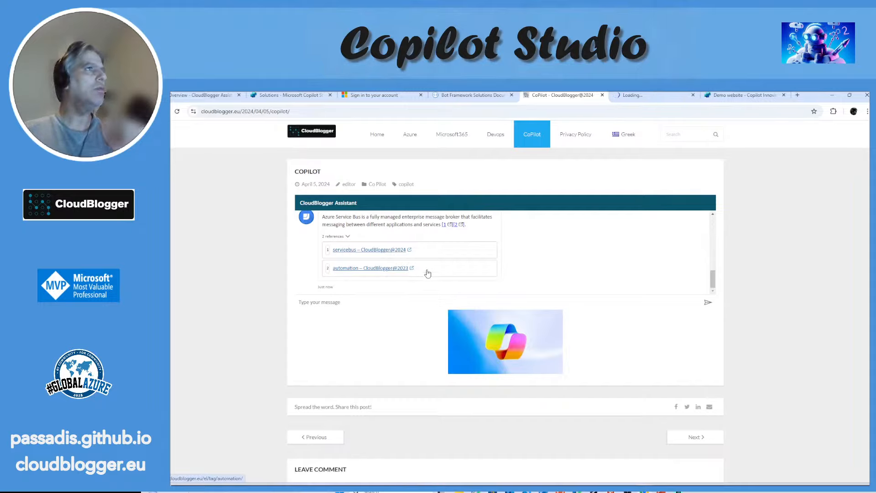
left_click(639, 95)
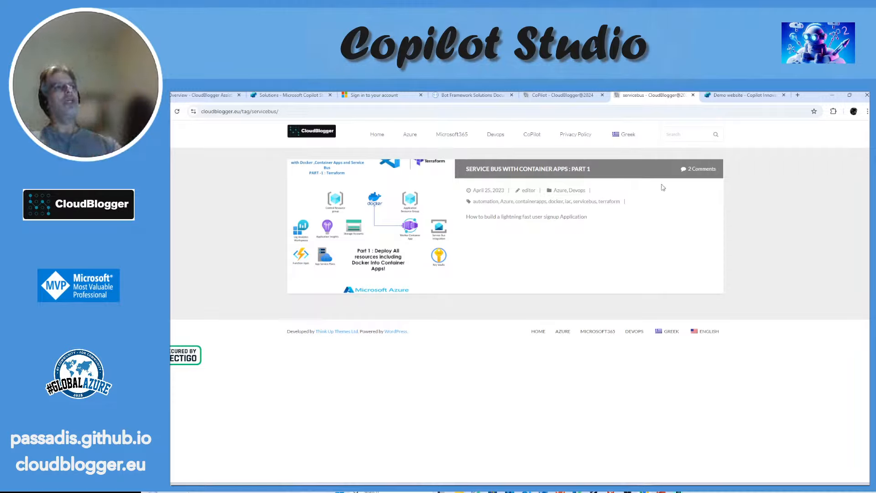
left_click(573, 93)
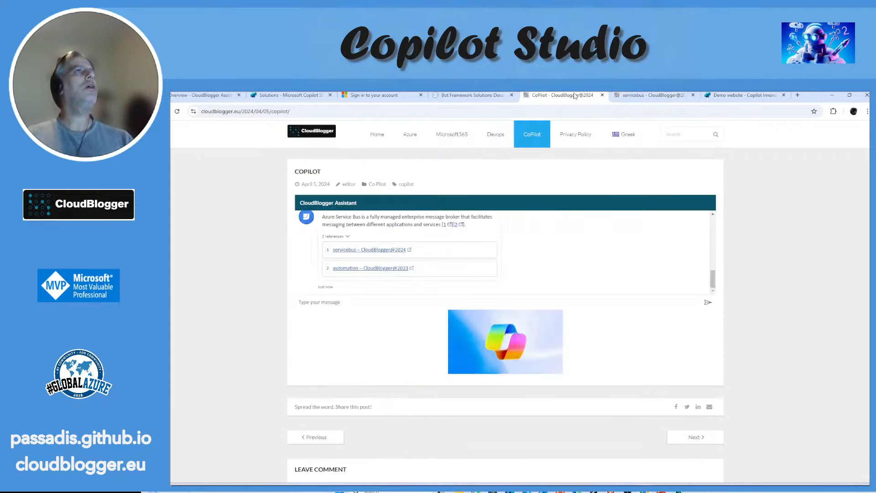
left_click(321, 287)
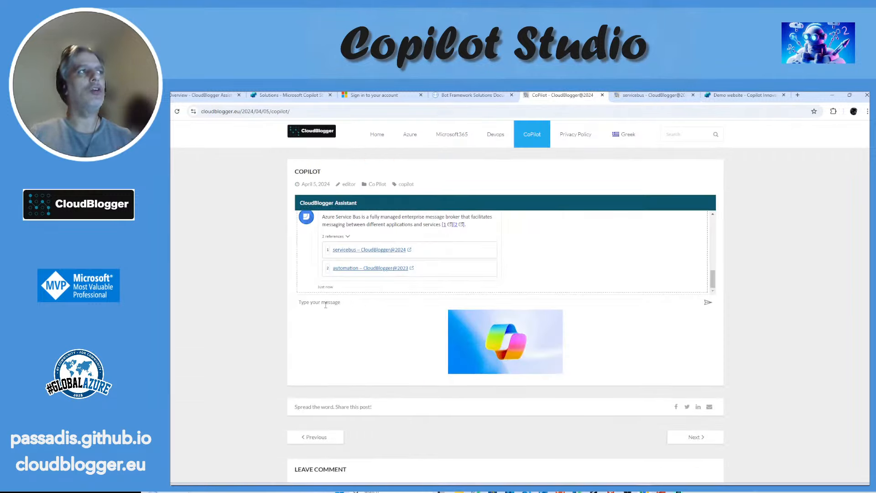
left_click(325, 304)
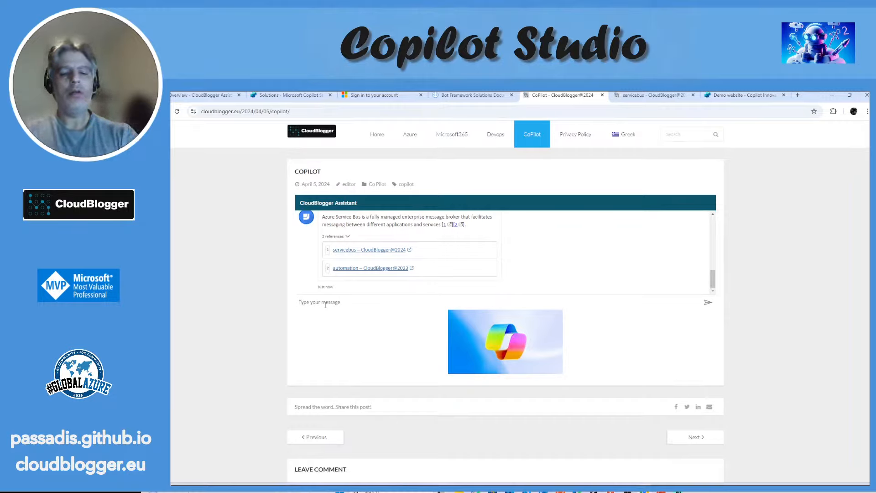
type("W")
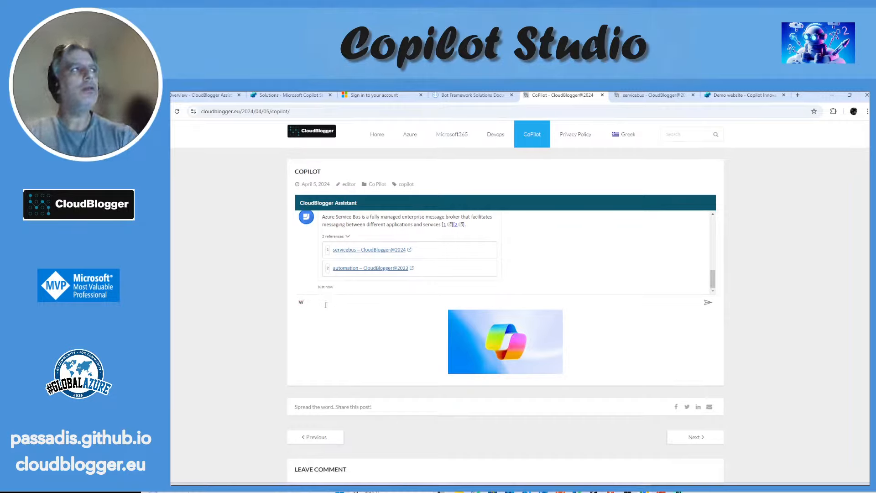
key("BackSpace")
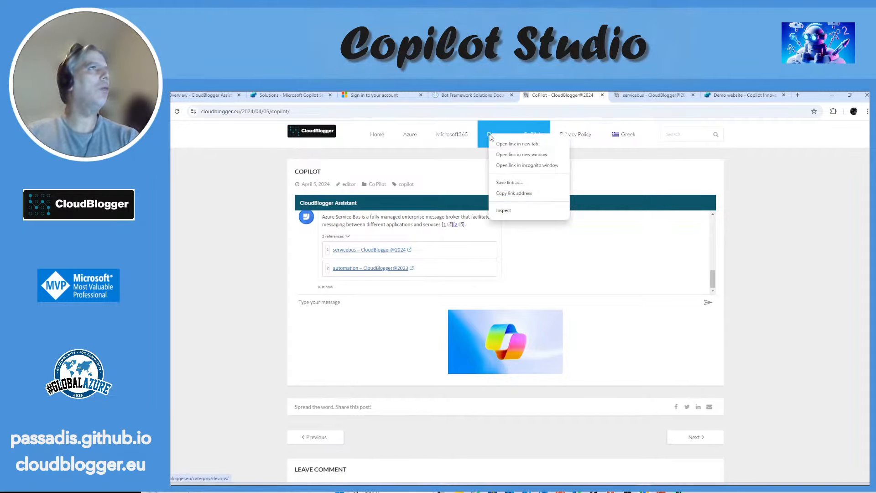
Step: Open the site's Devops category in a new browser tab and view the article "DevOps Pipelines: Azure Full Stack with one REST call"
left_click(497, 137)
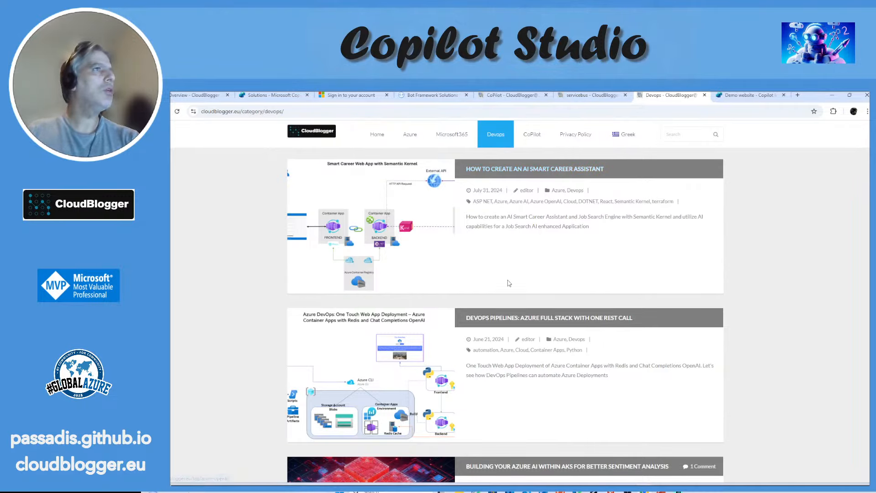
left_click(529, 318)
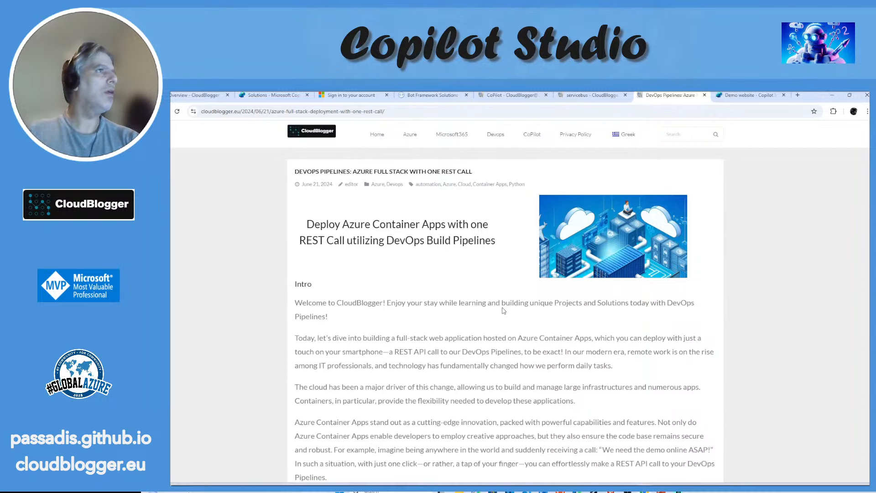
Step: Copy the phrase "Variable groups in DevOps" from the Variable Groups section of the DevOps Pipelines article
scroll(502, 312, "down", 1)
scroll(498, 309, "down", 2)
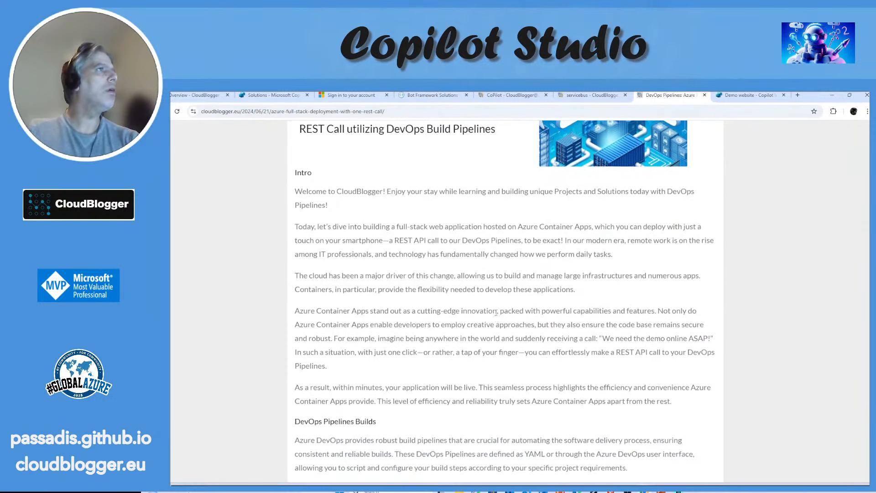
scroll(400, 290, "down", 4)
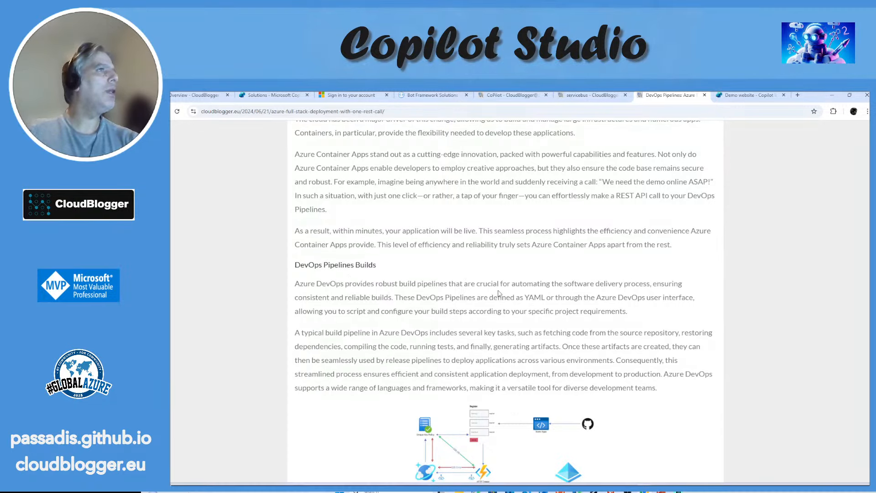
scroll(529, 306, "down", 9)
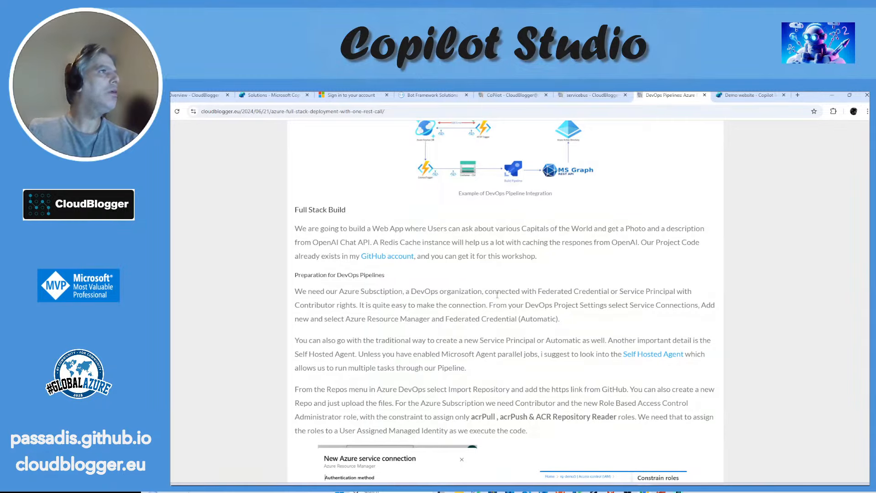
scroll(492, 324, "down", 3)
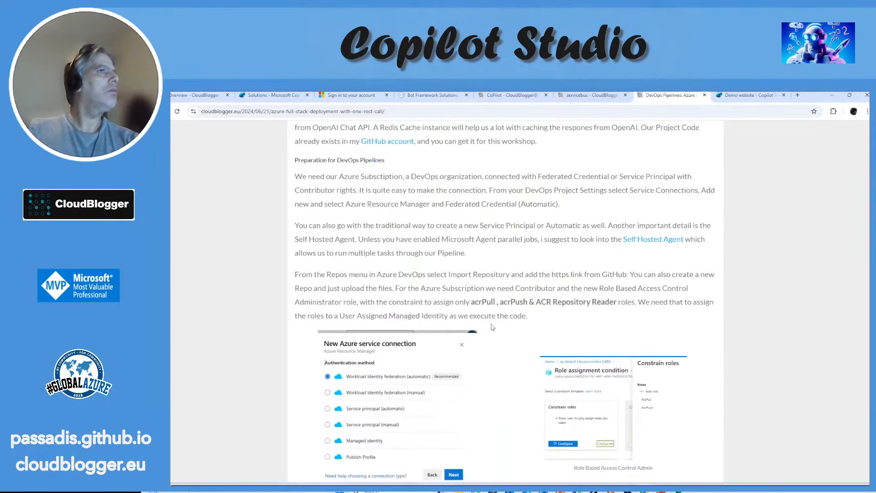
scroll(491, 326, "up", 2)
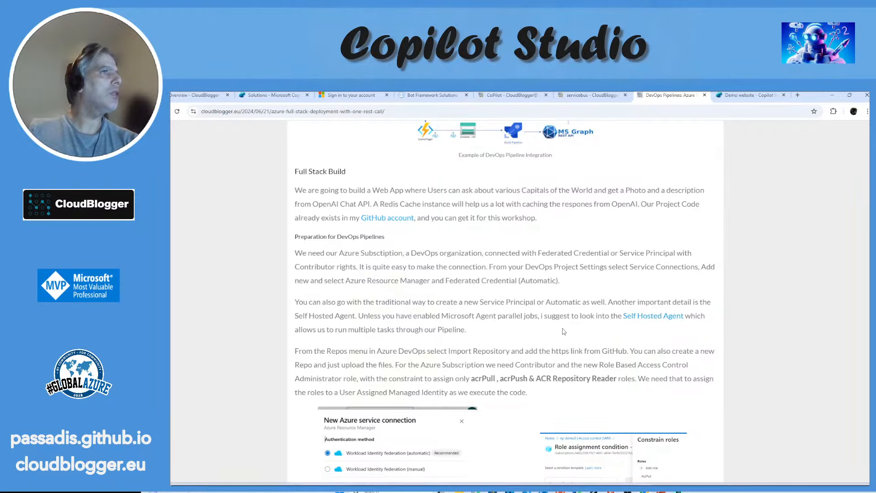
scroll(561, 334, "down", 6)
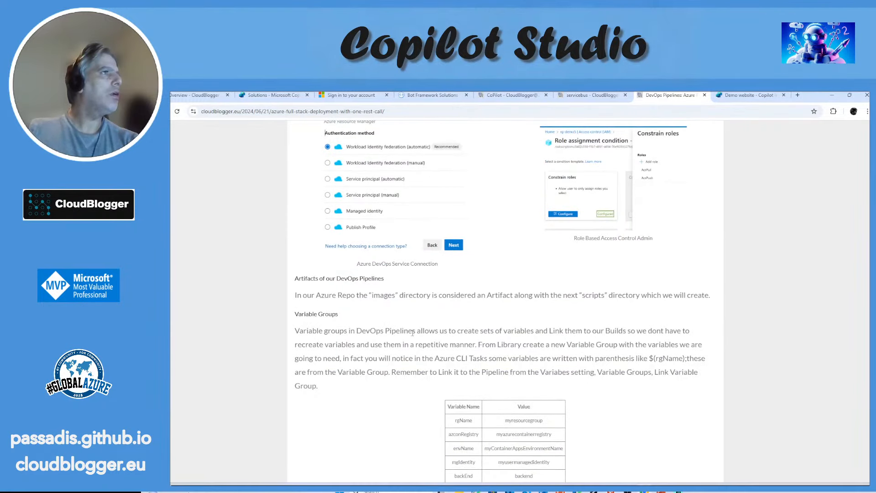
left_click_drag(295, 334, 385, 333)
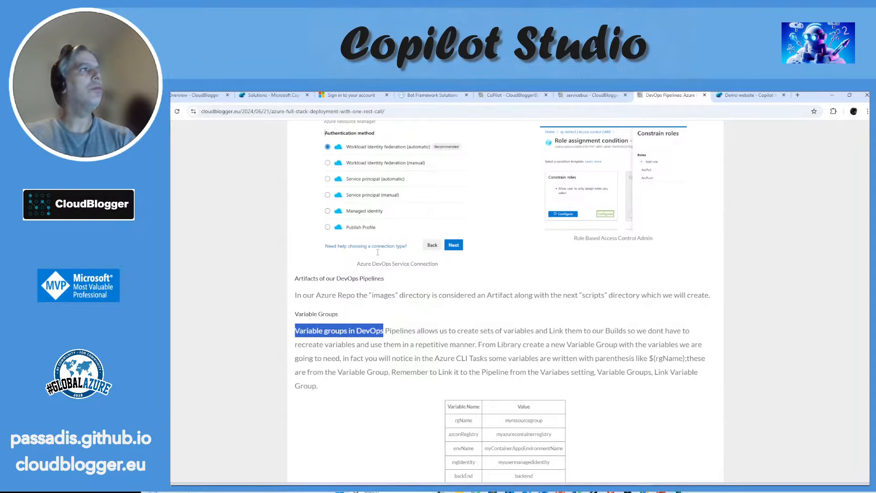
Step: Ask the embedded assistant on the CoPilot page "WHat are Variable groups in DevOps ?" and review its answer and references
left_click(589, 95)
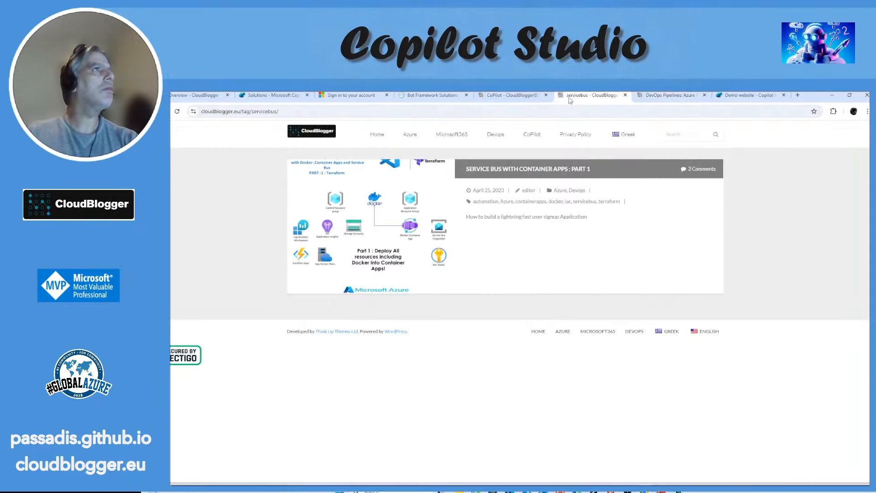
left_click(518, 96)
left_click(358, 302)
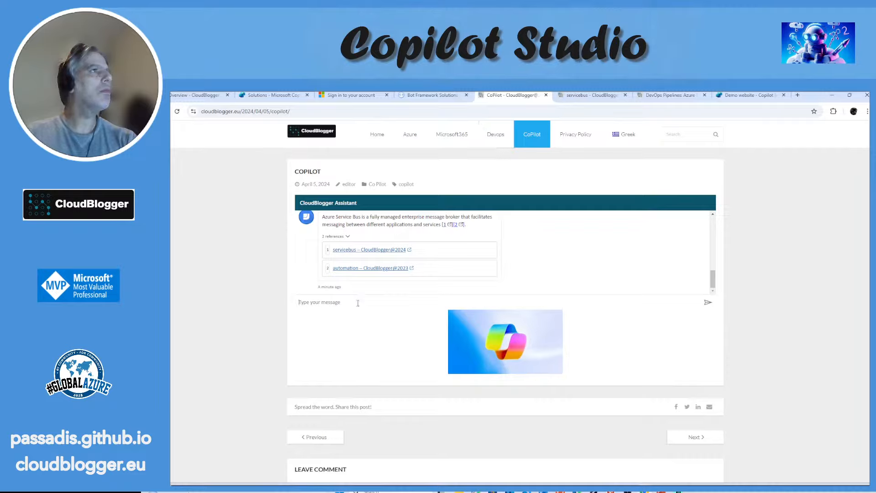
type("WHat are")
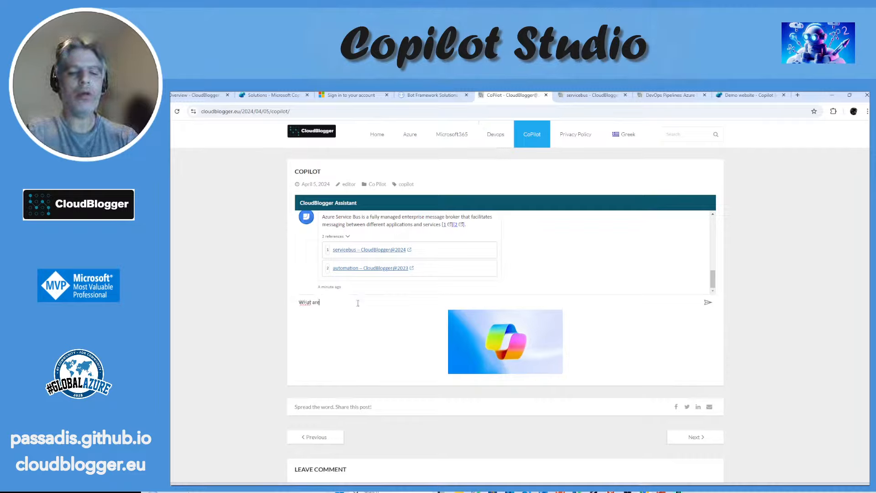
type(" Variable groups in DevOps")
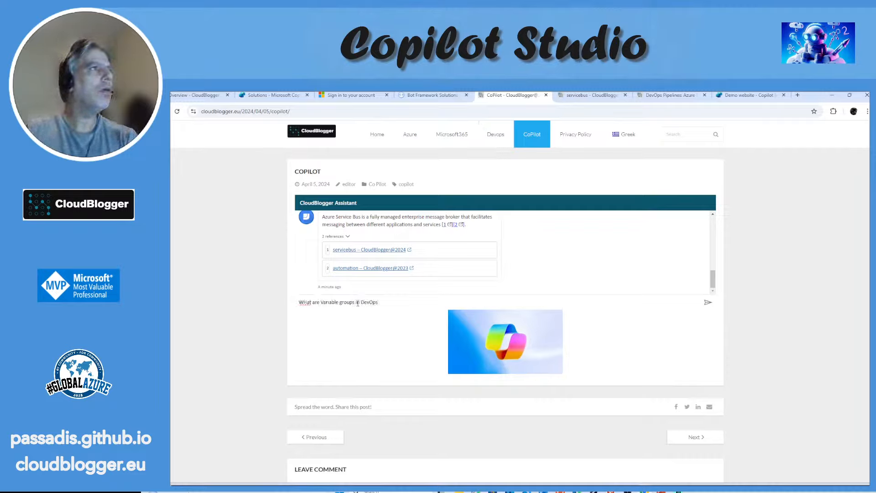
type(" ?")
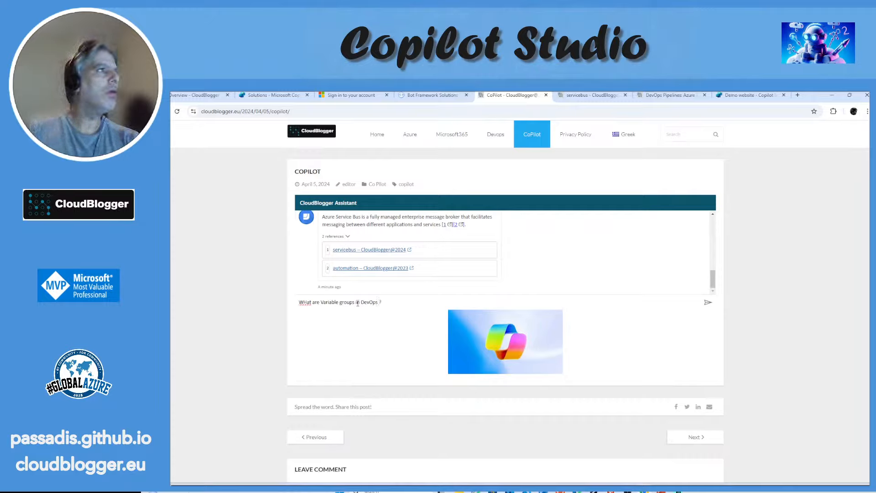
key("Return")
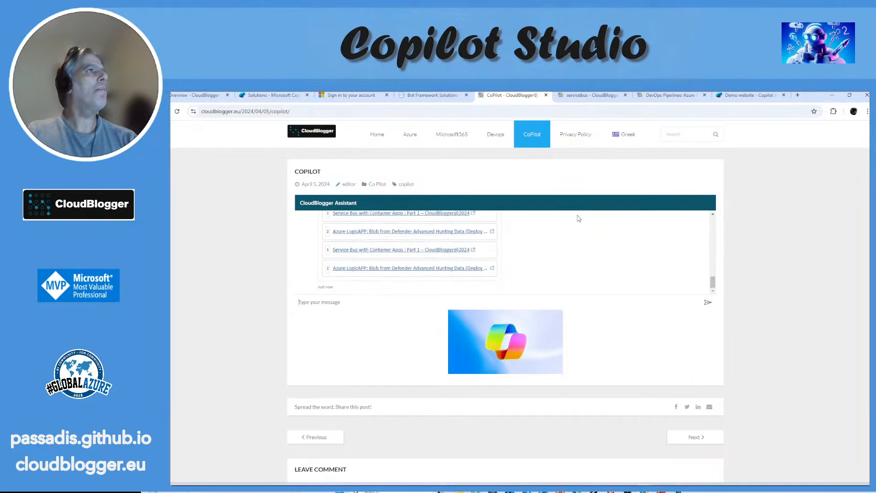
scroll(592, 252, "up", 3)
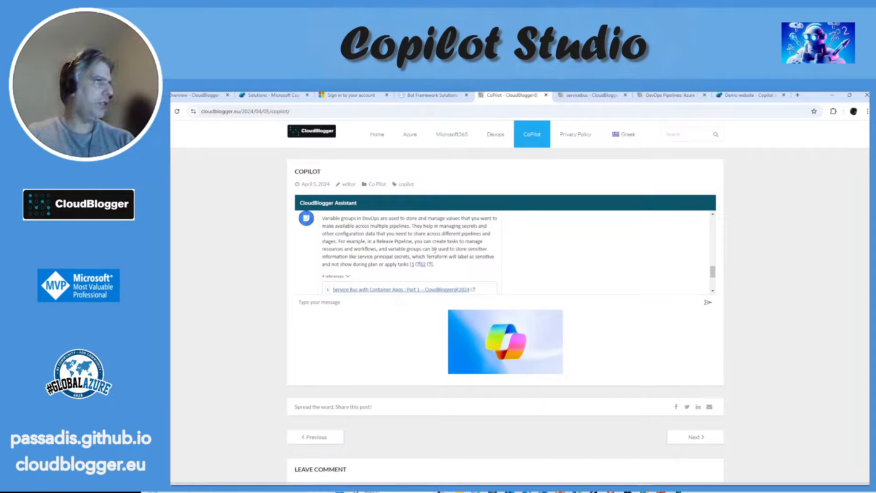
scroll(434, 249, "down", 1)
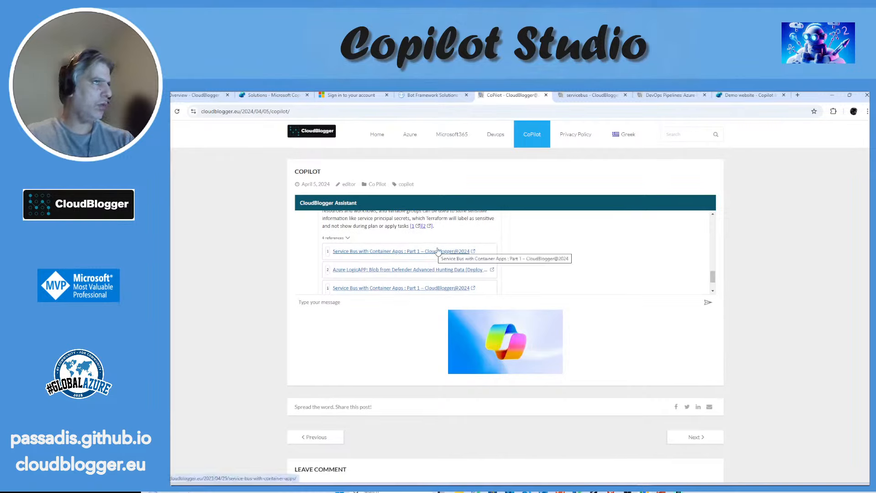
scroll(440, 251, "down", 1)
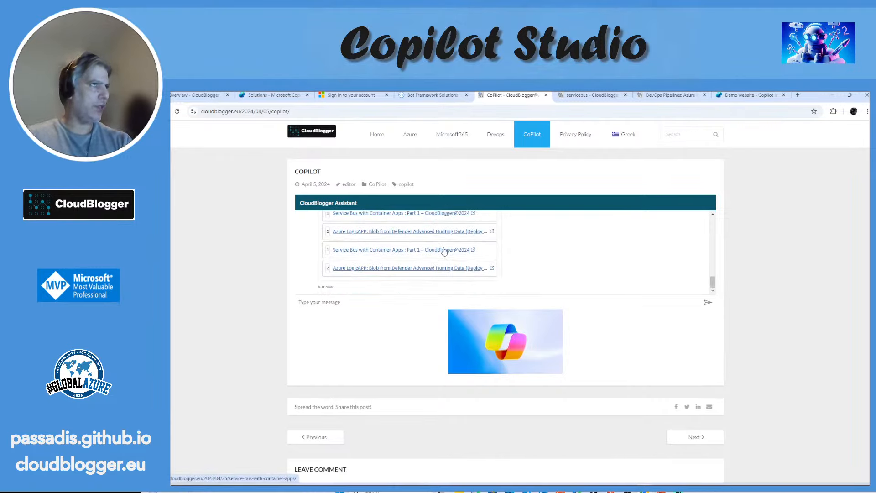
Step: Look through the DevOps Pipelines article's scripts and Build Pipeline sections, and return to the Devops category list
left_click(652, 99)
scroll(599, 277, "down", 5)
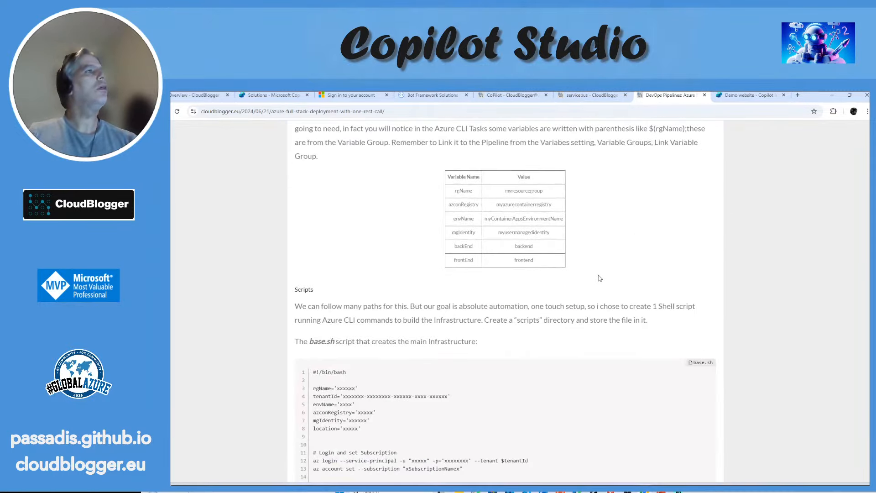
scroll(599, 278, "down", 4)
scroll(599, 278, "up", 4)
scroll(598, 278, "down", 7)
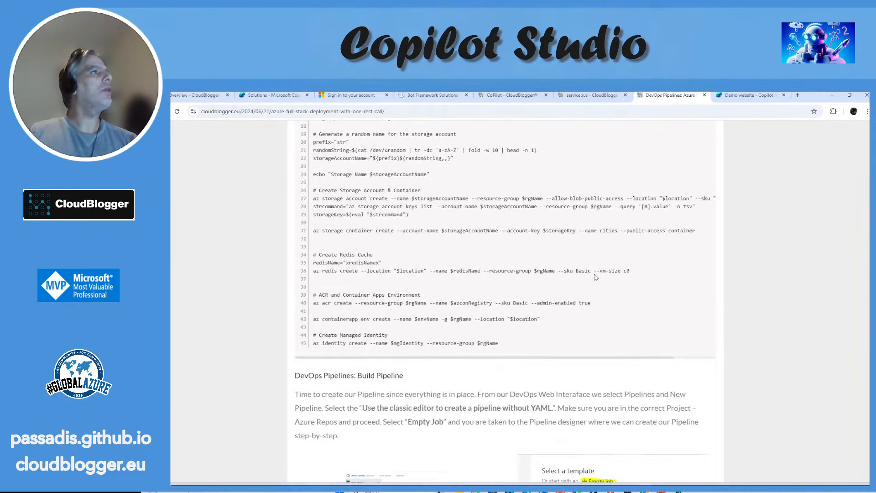
scroll(595, 277, "down", 6)
scroll(595, 277, "up", 3)
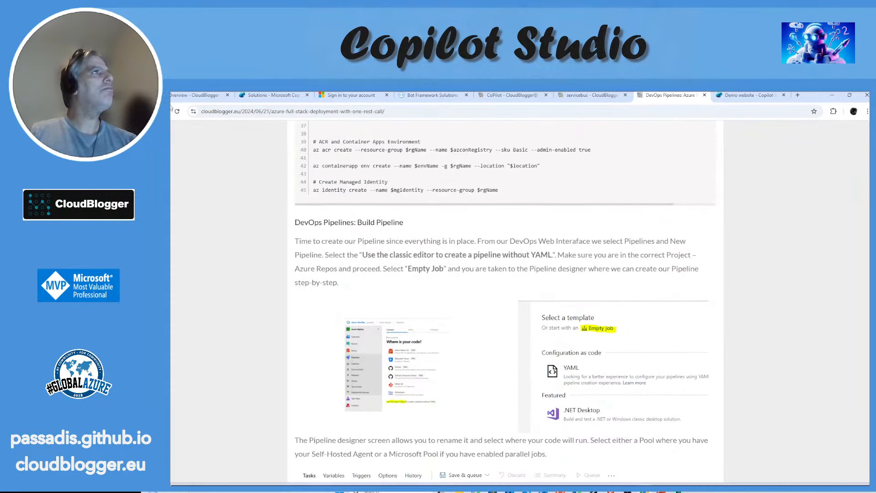
left_click(172, 109)
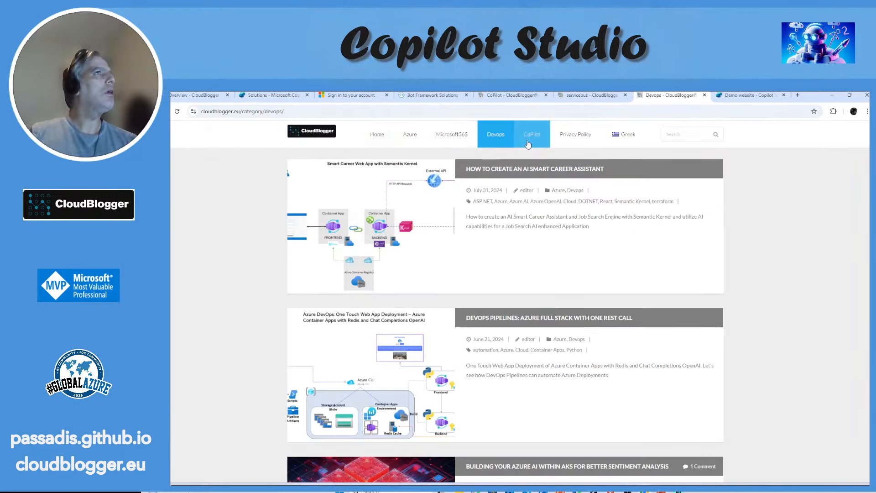
Step: Open the Microsoft365 category's article "Azure VM – Azure AD Join and RDP" and copy its heading "Azure AD Join and login with RDP"
left_click(452, 134)
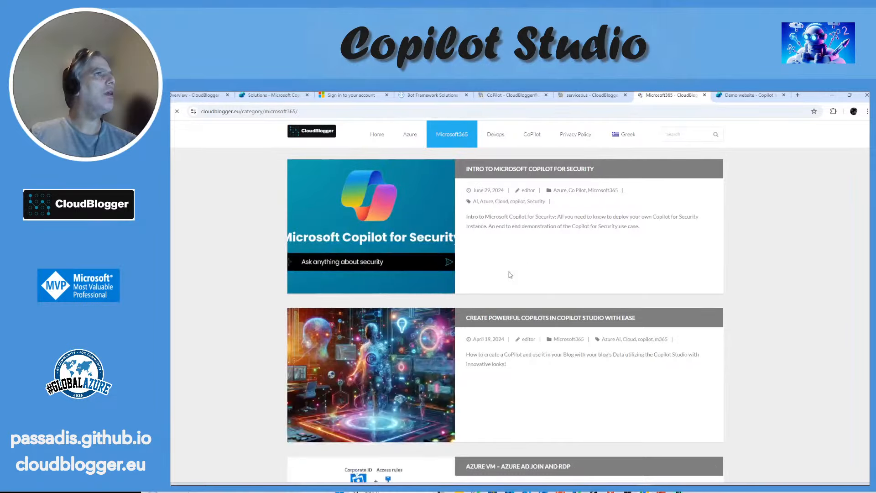
scroll(510, 274, "down", 15)
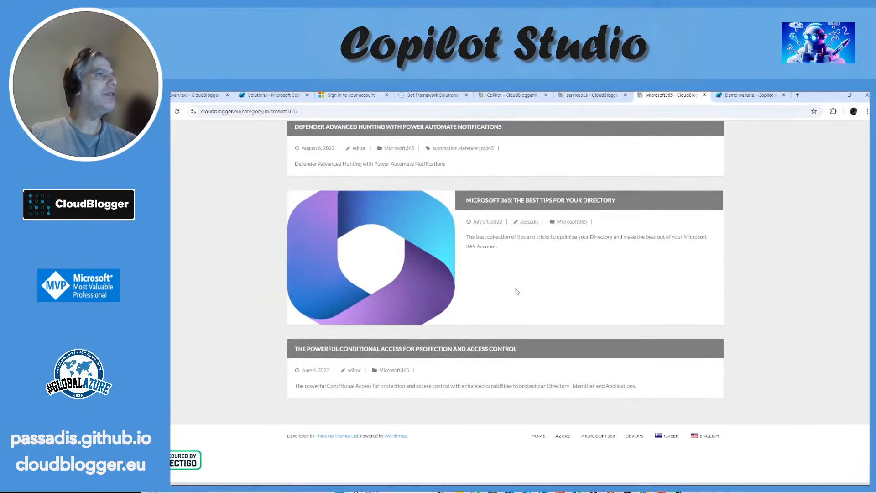
scroll(517, 291, "up", 10)
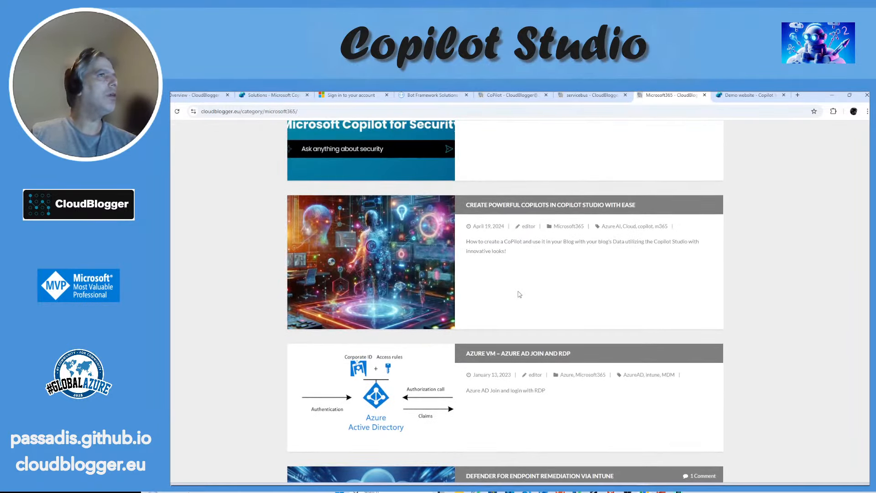
left_click(531, 354)
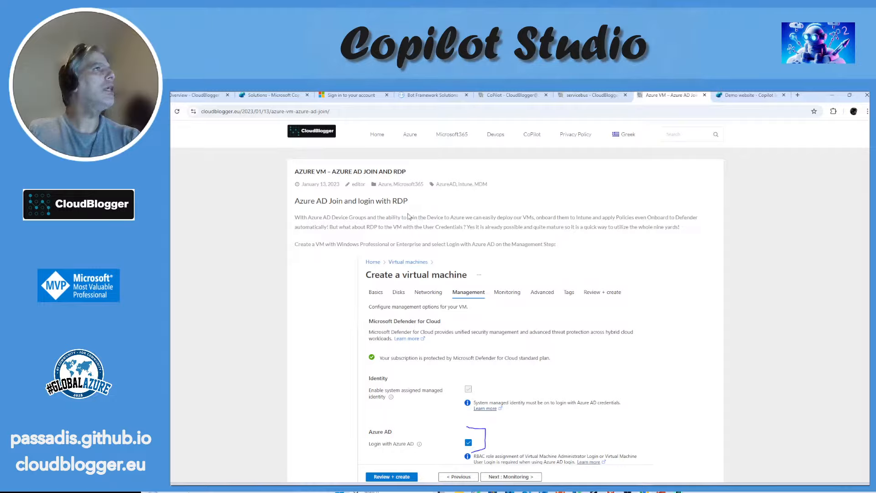
left_click_drag(295, 201, 413, 205)
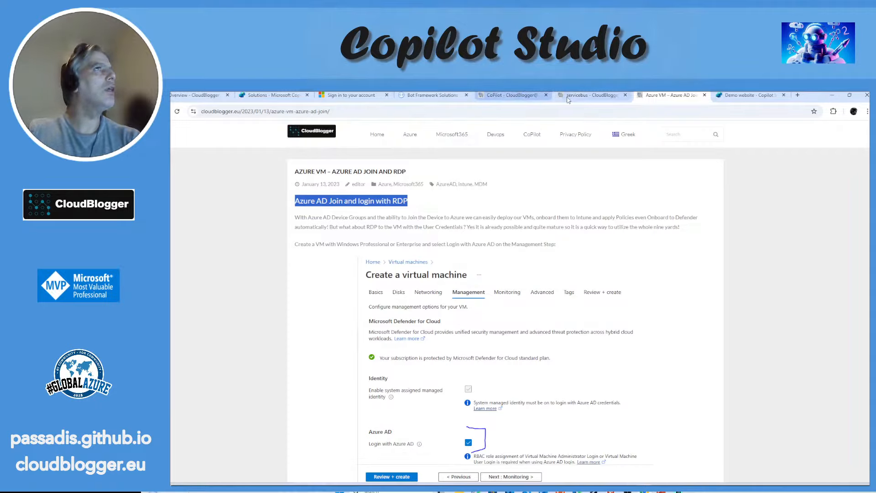
Step: Draft the question "How can i Azure AD Join and login with RDP" for the assistant on the CoPilot page
left_click(498, 95)
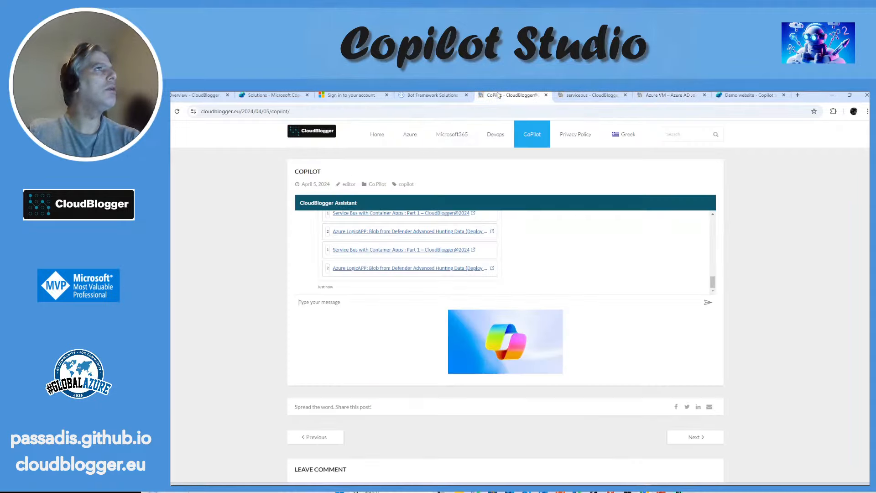
left_click(326, 300)
type("How")
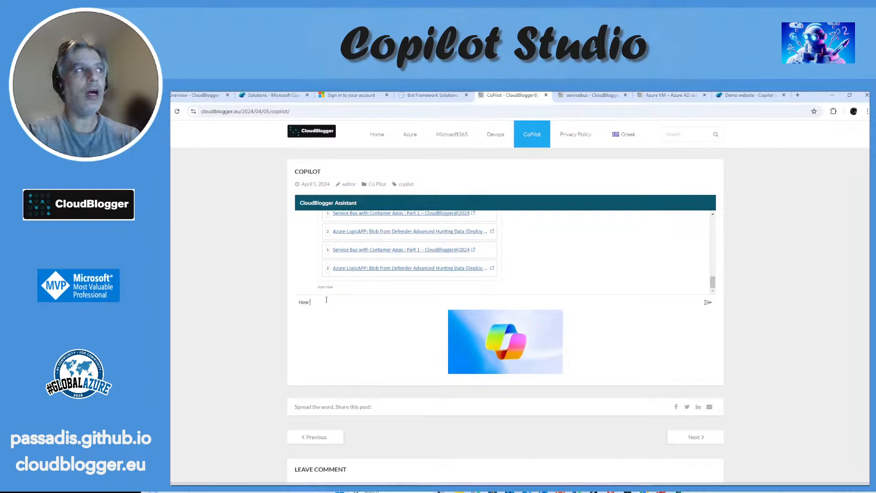
type(" can i")
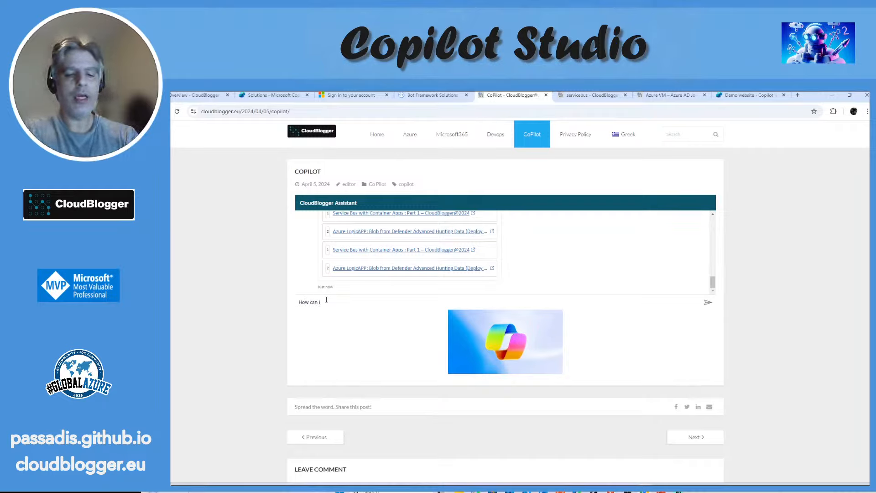
type(" Azure AD Join and login with RDP")
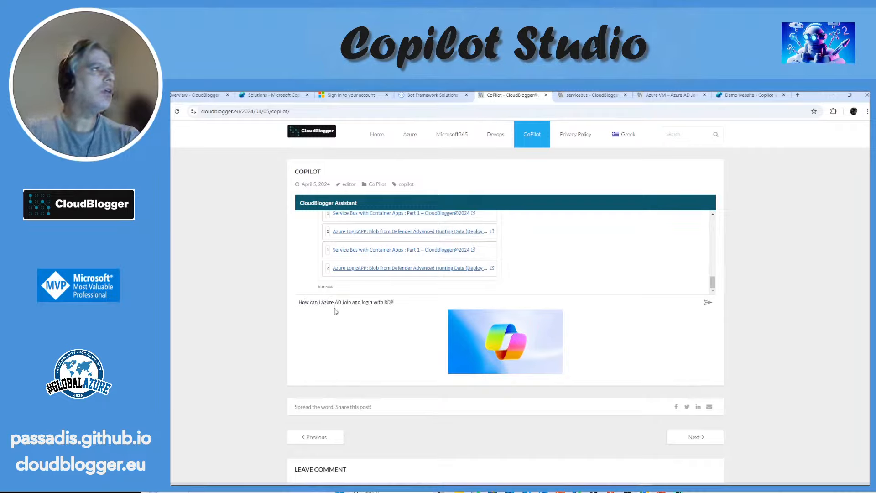
Step: Reword the drafted question to "How can i Join a VM in Azure AD and login with RDP" and send it
left_click_drag(321, 302, 344, 306)
left_click(320, 302)
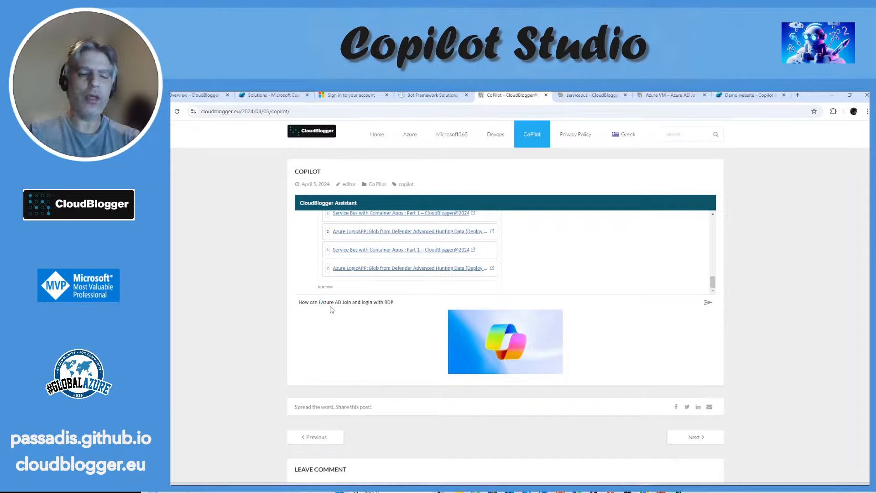
type("Join a V")
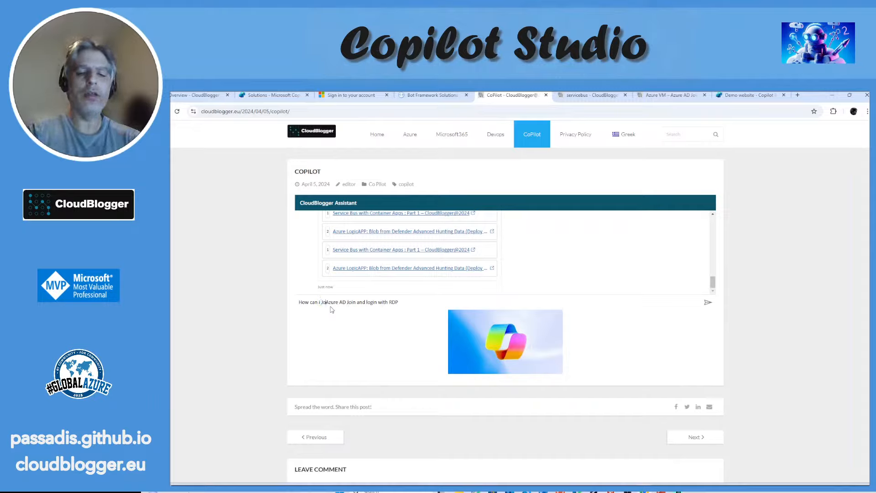
type("M ")
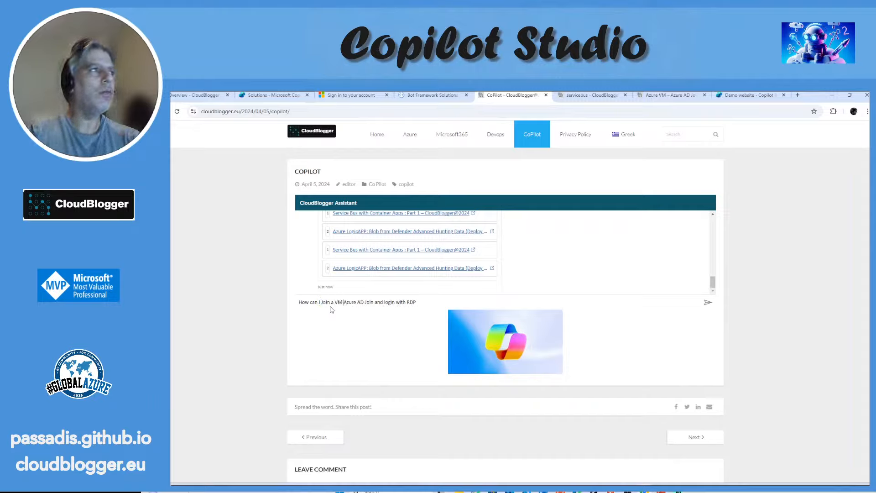
type("in")
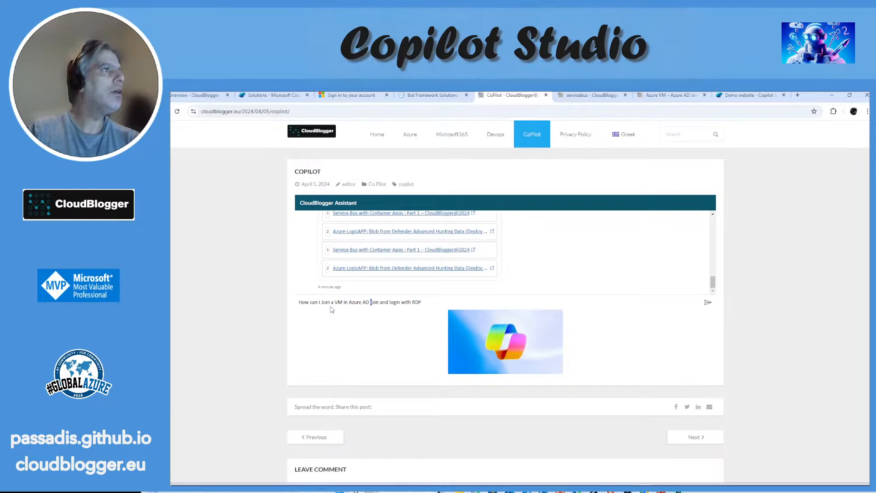
key("shift+Right")
key("shift+Right")
key("shift+Right")
key("shift+Right")
key("BackSpace")
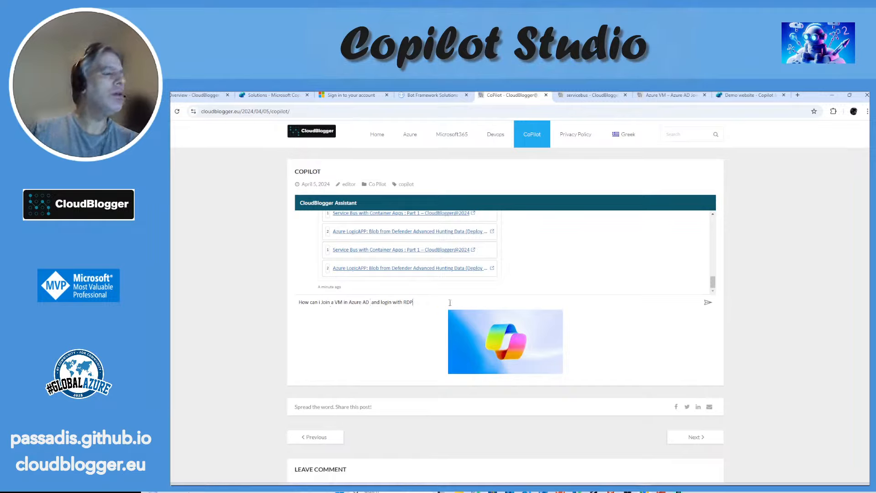
key("Return")
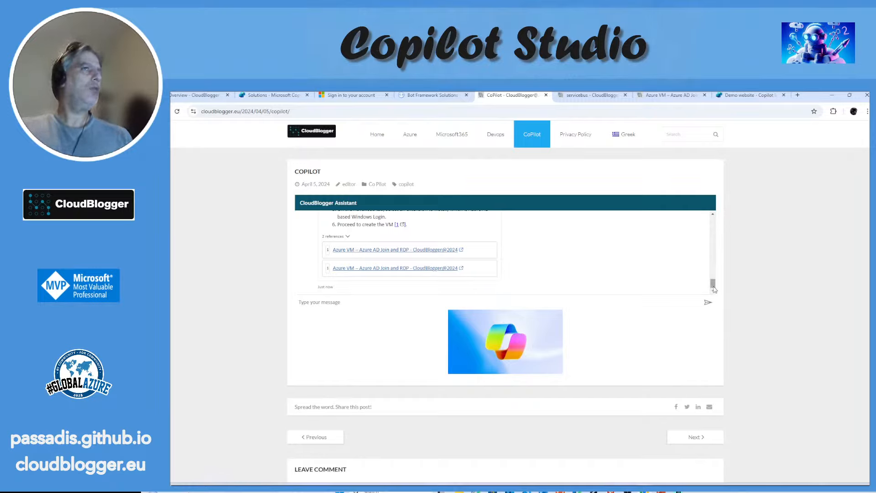
Step: Review the assistant's instructions for joining the VM, and close the "Sign in to your account" browser tab
scroll(713, 284, "up", 3)
left_click_drag(713, 280, 713, 279)
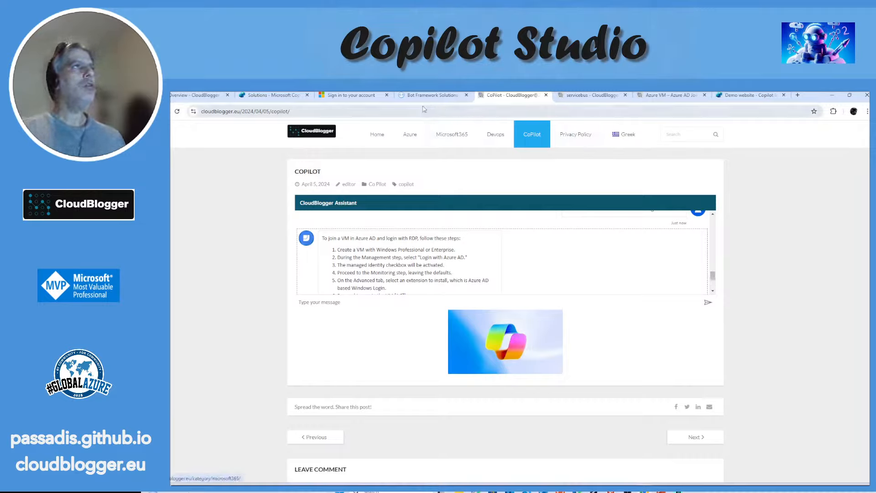
left_click(386, 96)
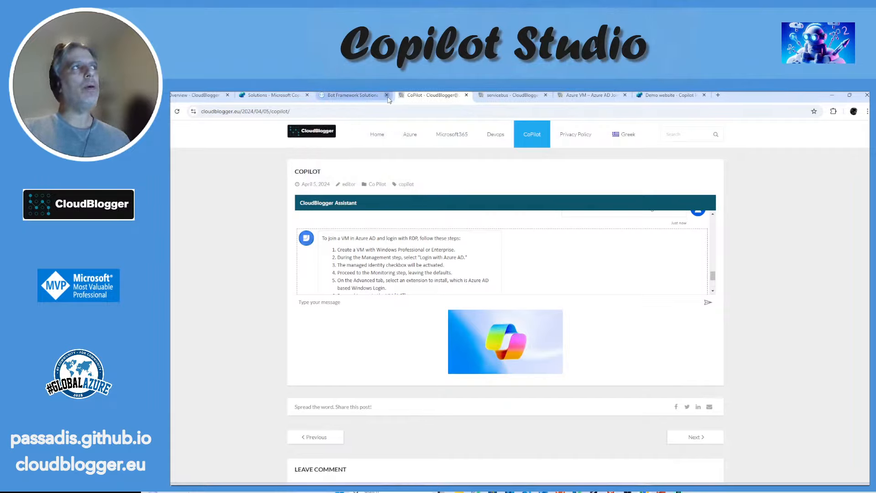